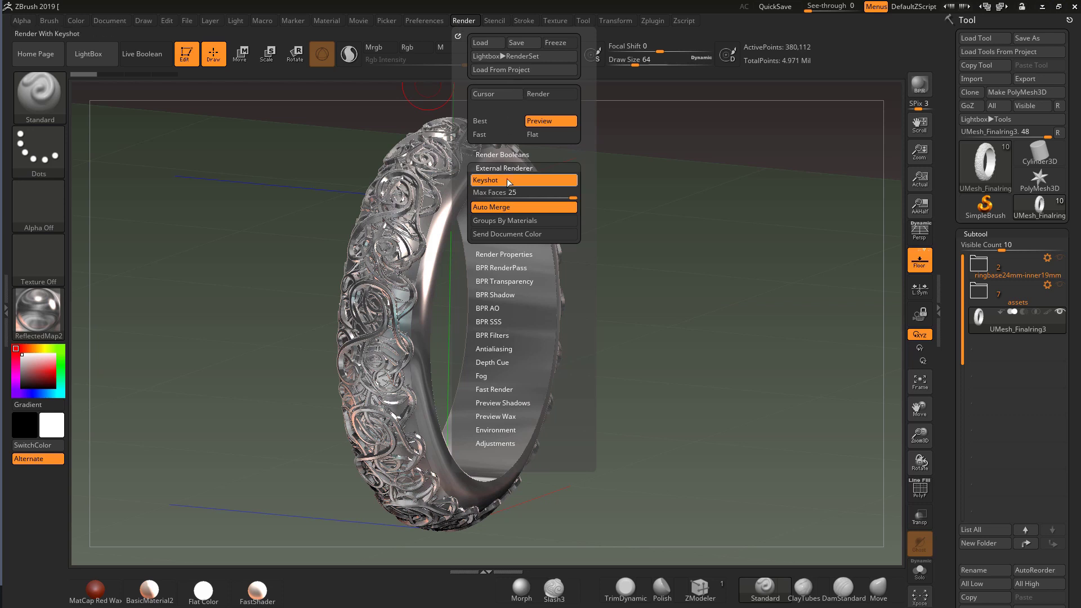
{"action": "left_click", "coordinate": [507, 182]}
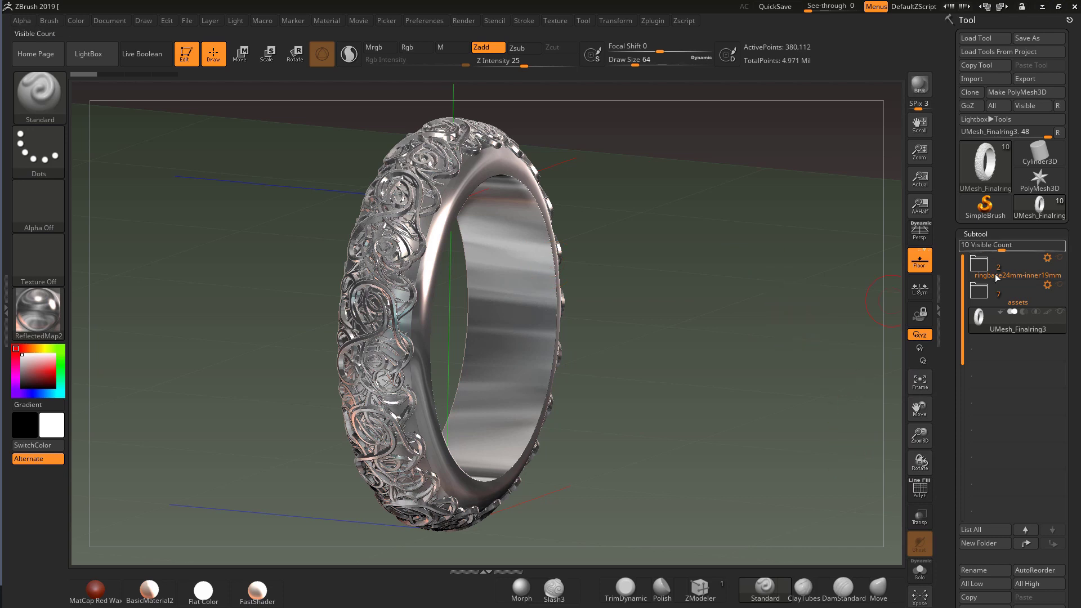
{"action": "mouse_move", "coordinate": [978, 319]}
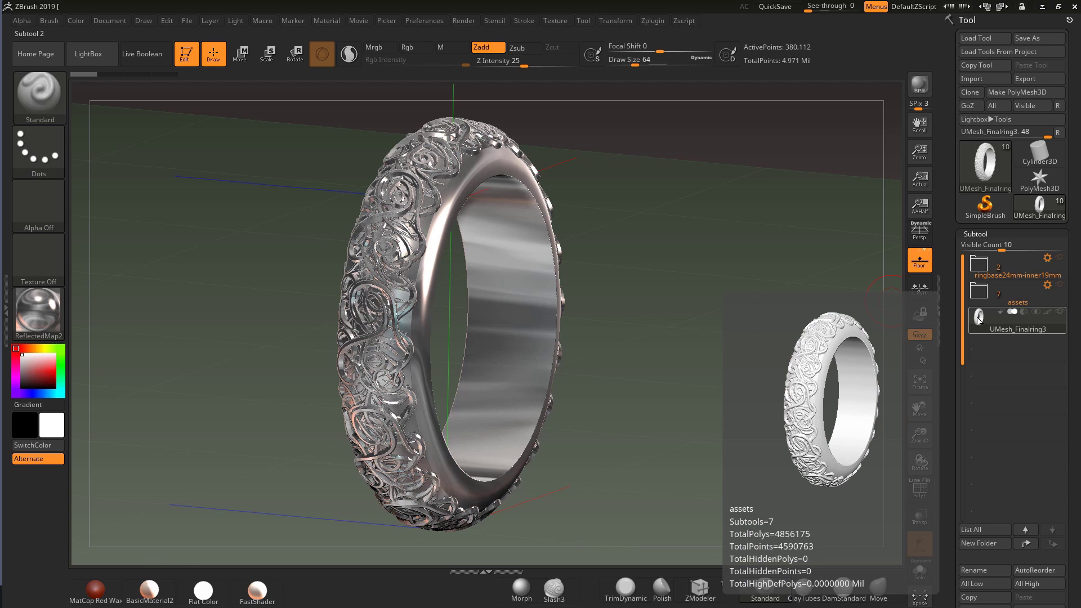
Set Decimation Master's decimation percentage to about 12.64 and pre-process the current ring subtool
{"action": "left_click", "coordinate": [654, 22]}
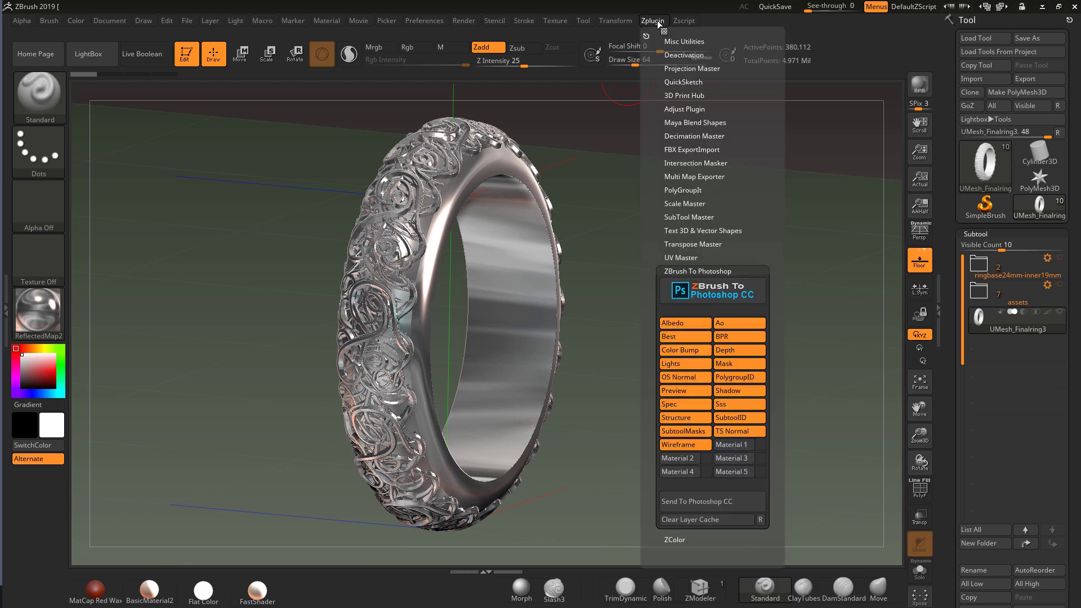
{"action": "left_click", "coordinate": [686, 270]}
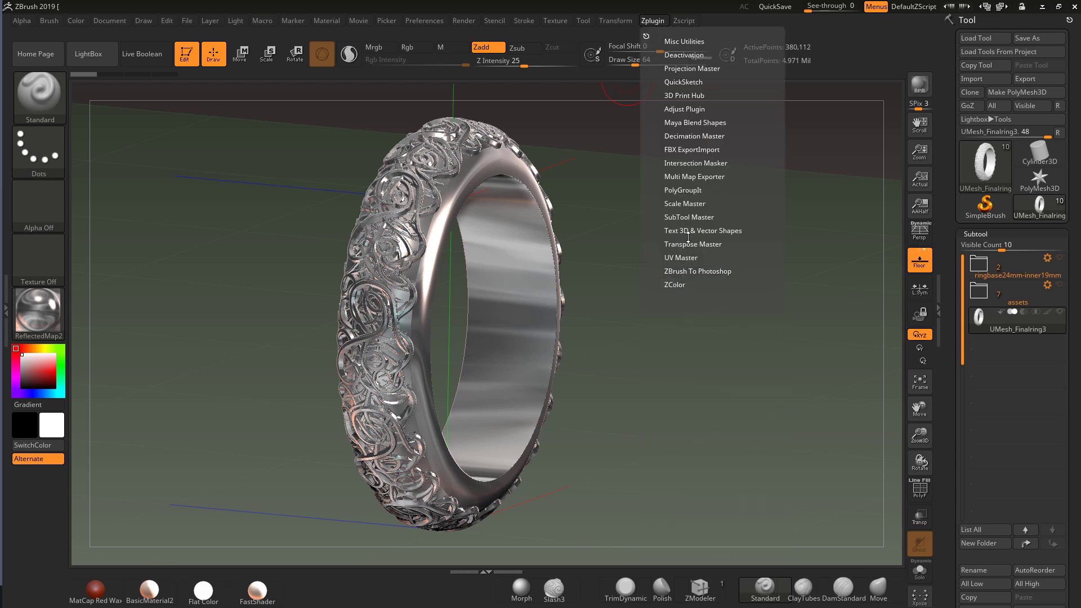
{"action": "left_click", "coordinate": [678, 134]}
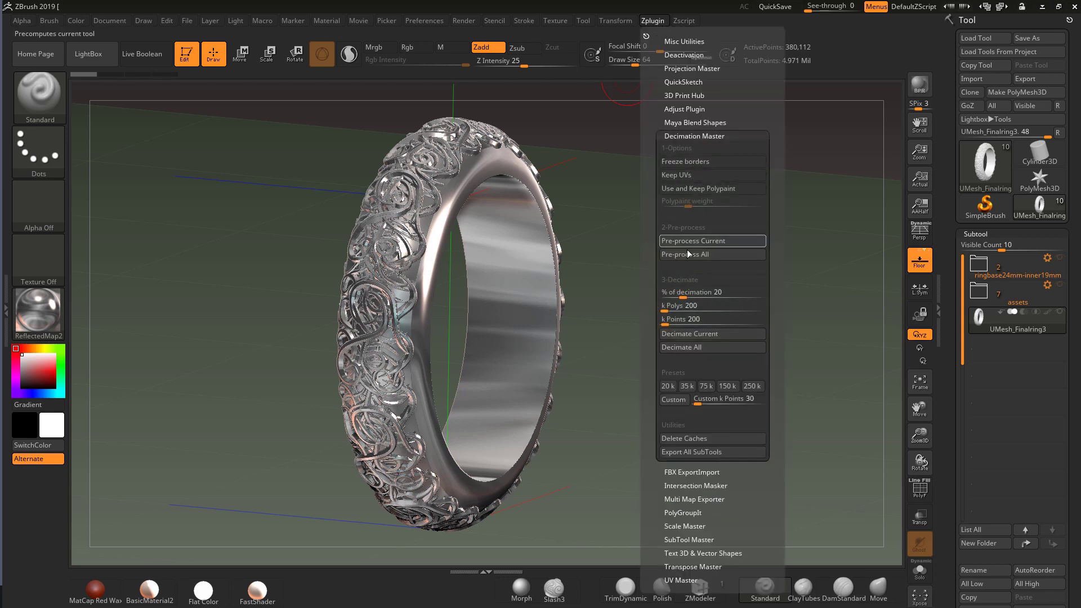
{"action": "left_click_drag", "start_coordinate": [678, 293], "coordinate": [676, 294]}
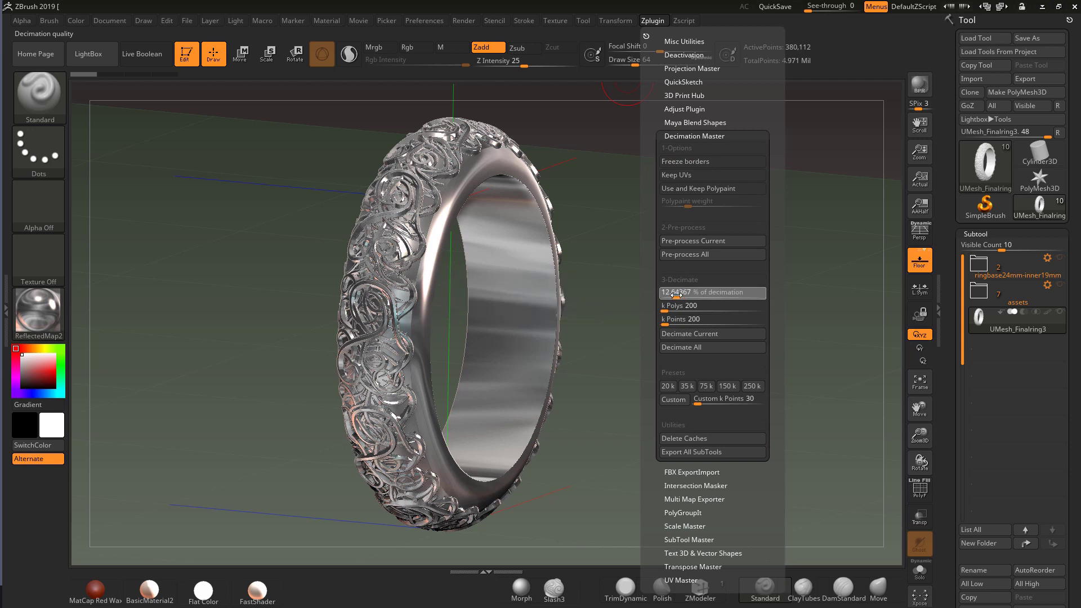
{"action": "left_click", "coordinate": [682, 241]}
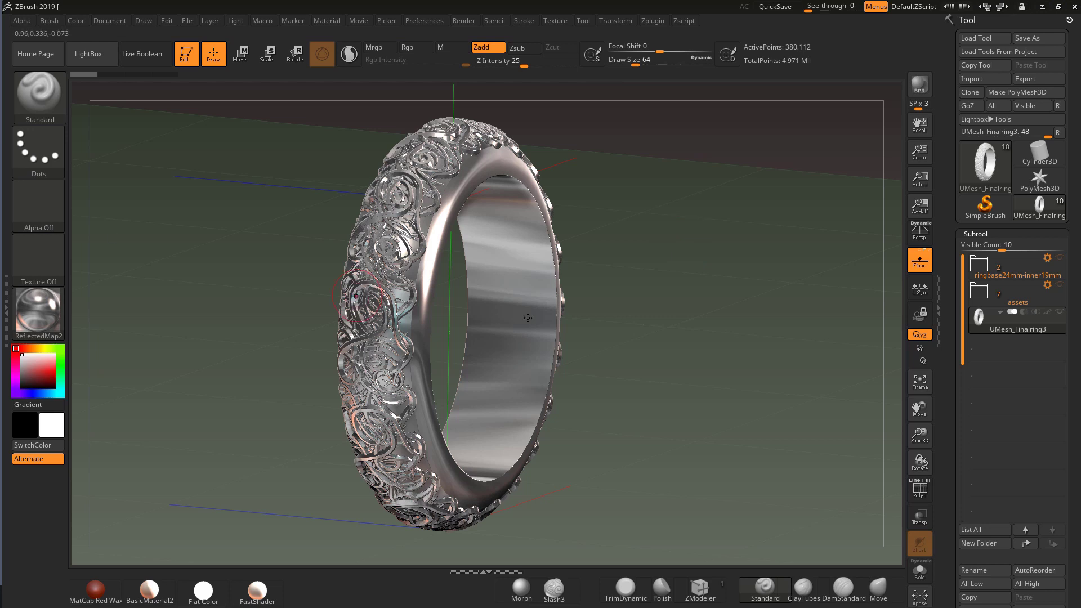
Display the ring with the MatCap Red Wax material
{"action": "left_click", "coordinate": [653, 21]}
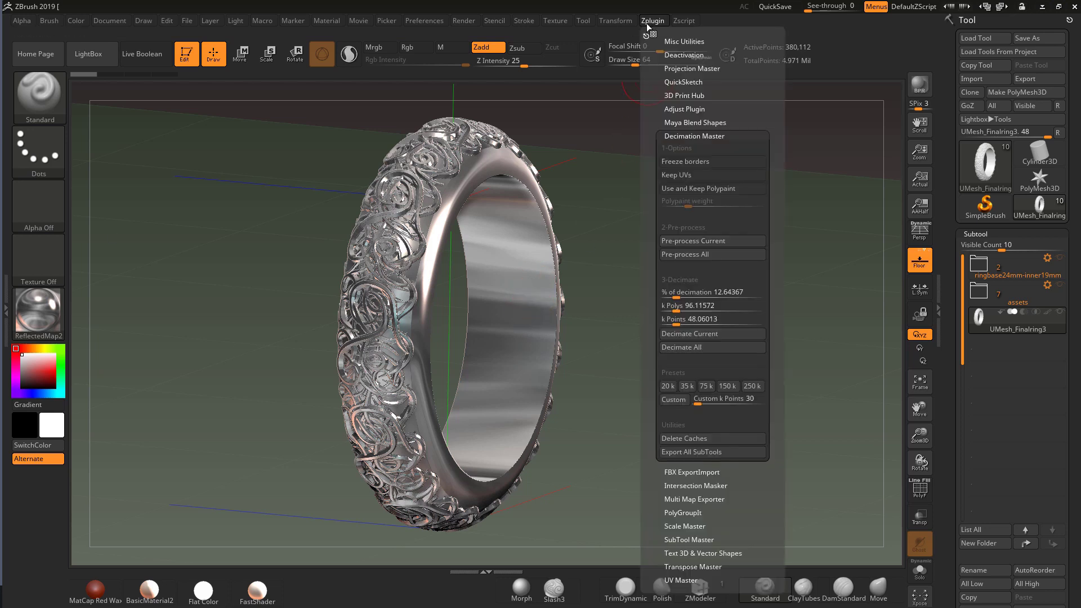
{"action": "left_click", "coordinate": [94, 590]}
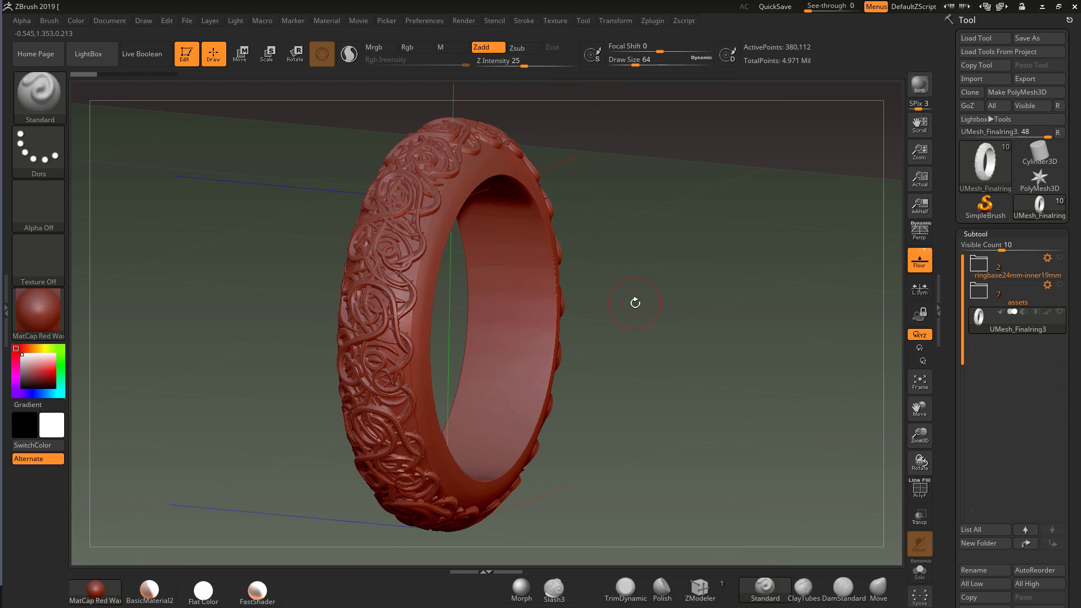
{"action": "left_click_drag", "start_coordinate": [599, 248], "coordinate": [642, 258]}
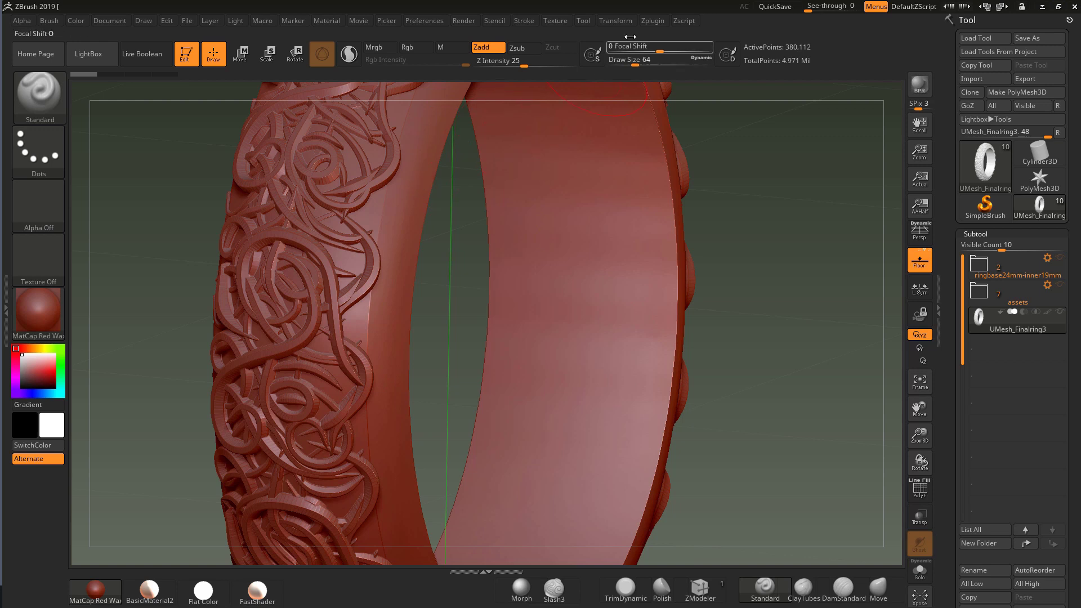
Try decimating the current ring subtool, check its polyframe mesh, and revert to the state before the decimation
{"action": "left_click", "coordinate": [652, 21]}
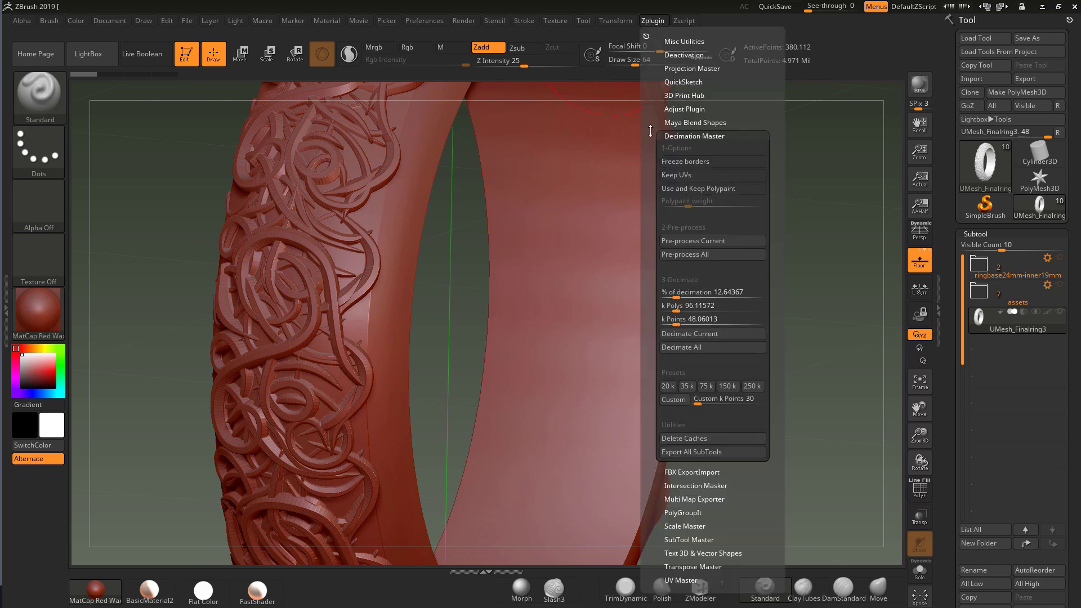
{"action": "left_click", "coordinate": [675, 334]}
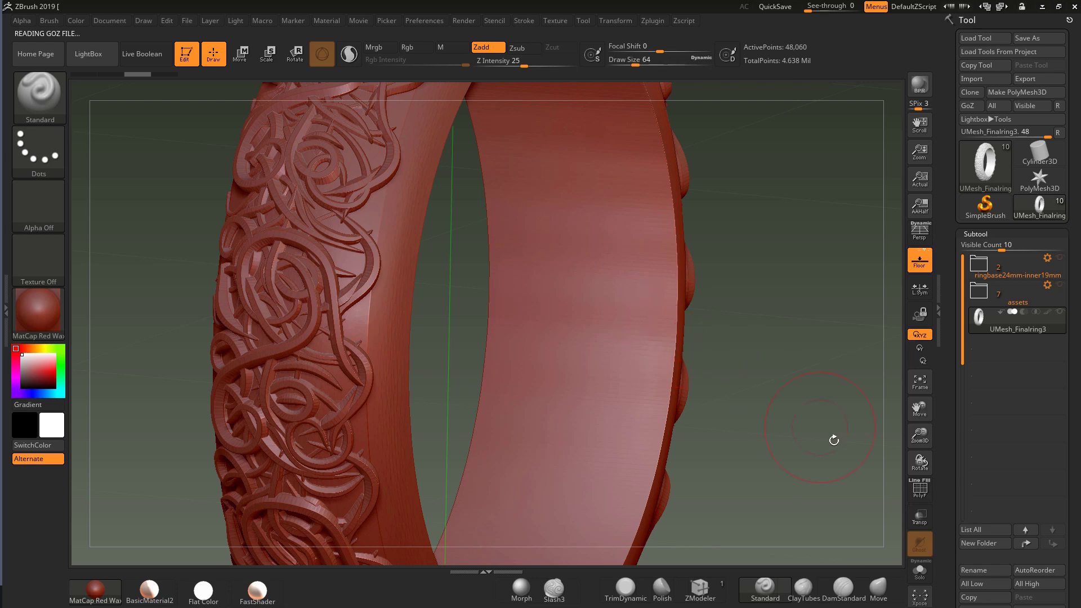
{"action": "left_click", "coordinate": [926, 490]}
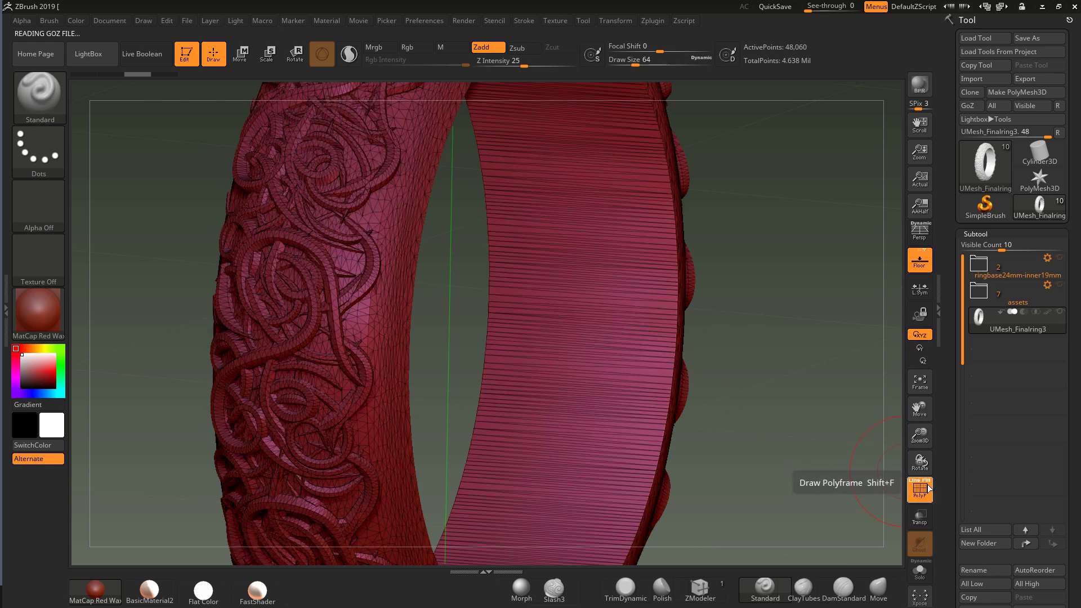
{"action": "left_click", "coordinate": [926, 490]}
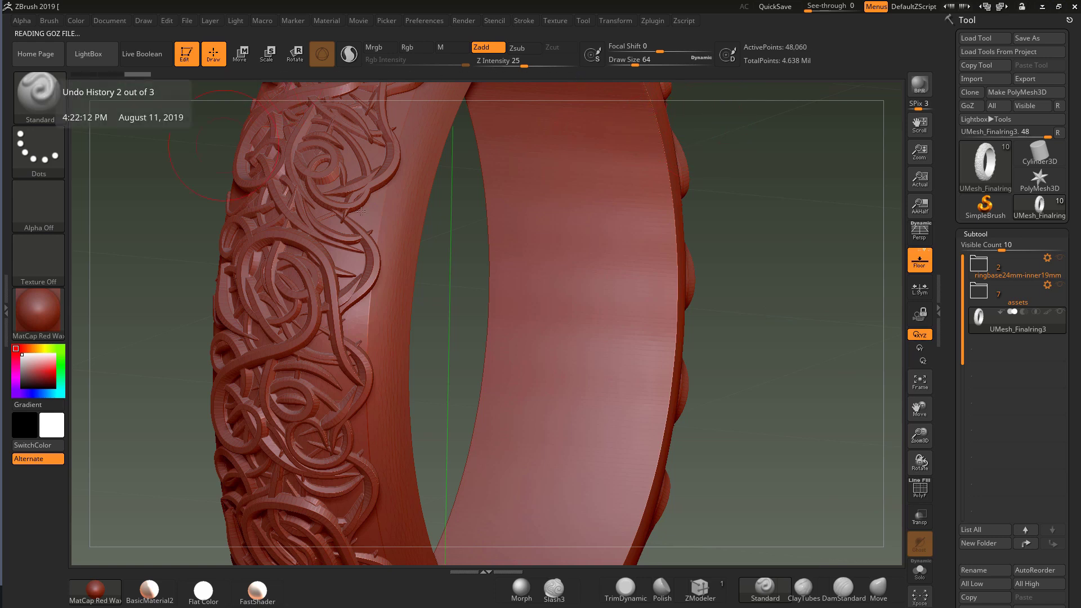
{"action": "left_click", "coordinate": [110, 73]}
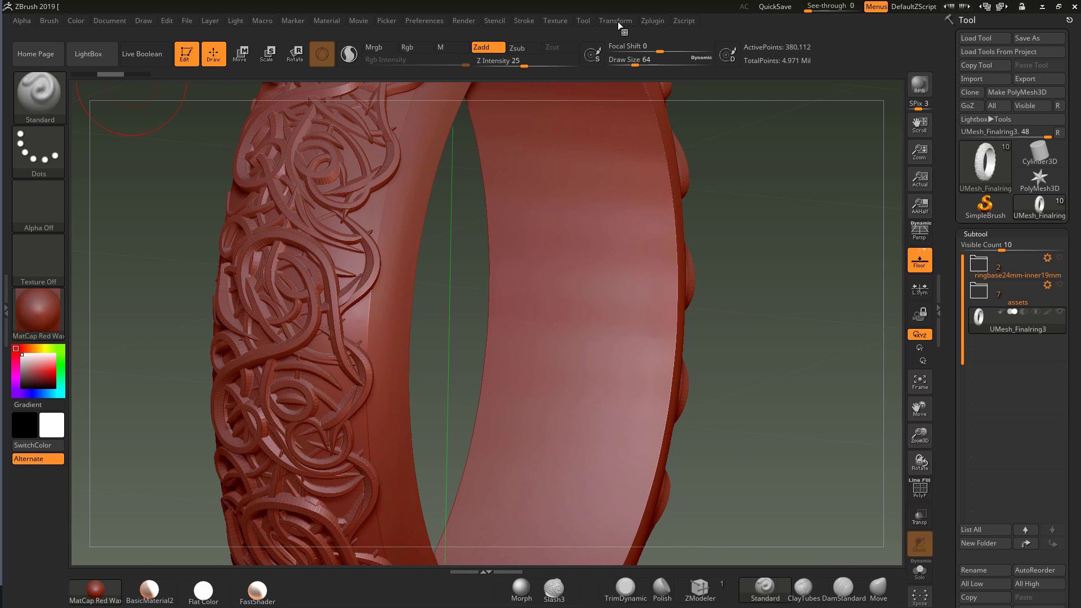
Set the decimation percentage to about 28.16, decimate the current ring subtool, and check its polyframe mesh
{"action": "left_click", "coordinate": [647, 20]}
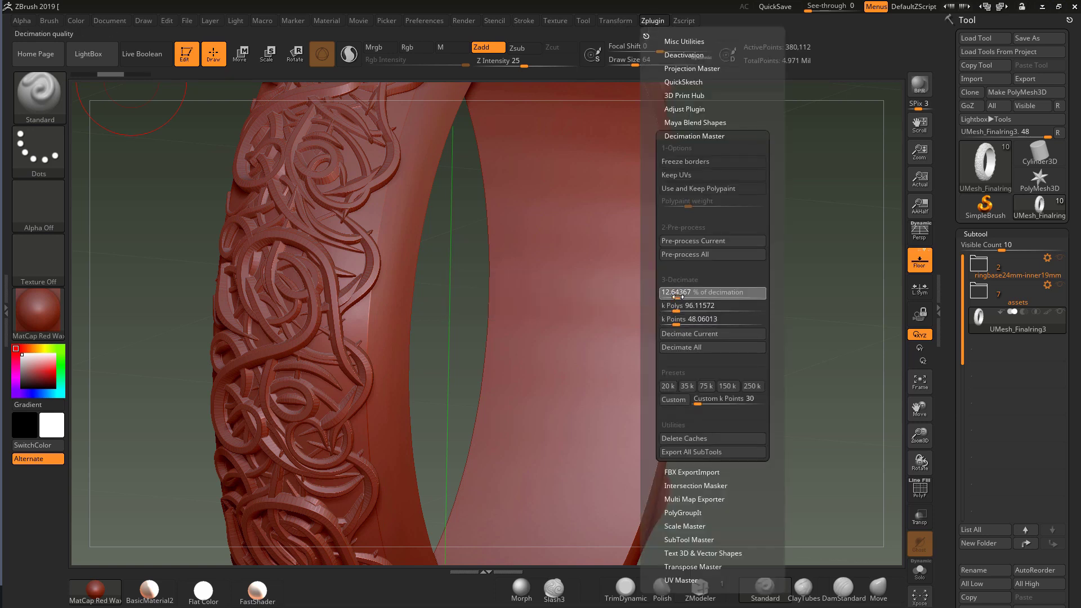
{"action": "left_click_drag", "start_coordinate": [678, 296], "coordinate": [691, 297]}
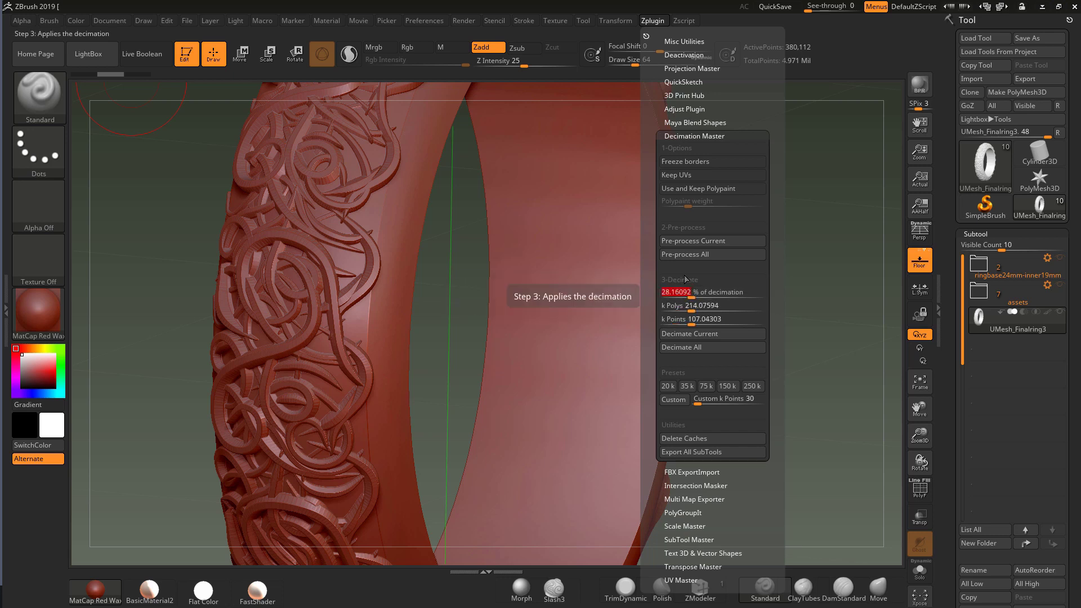
{"action": "left_click", "coordinate": [687, 333]}
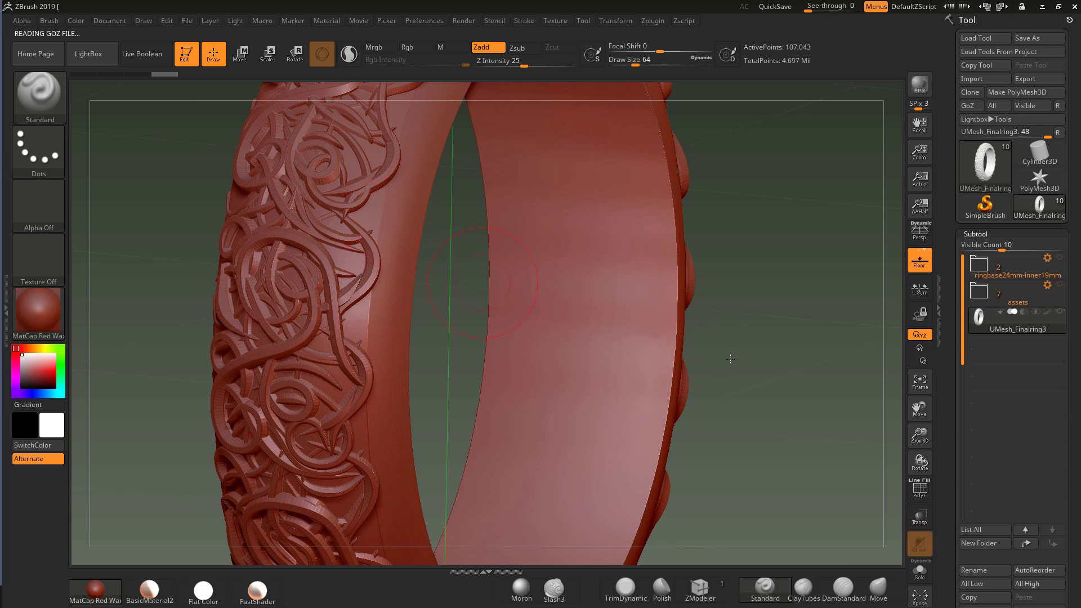
{"action": "left_click", "coordinate": [919, 490]}
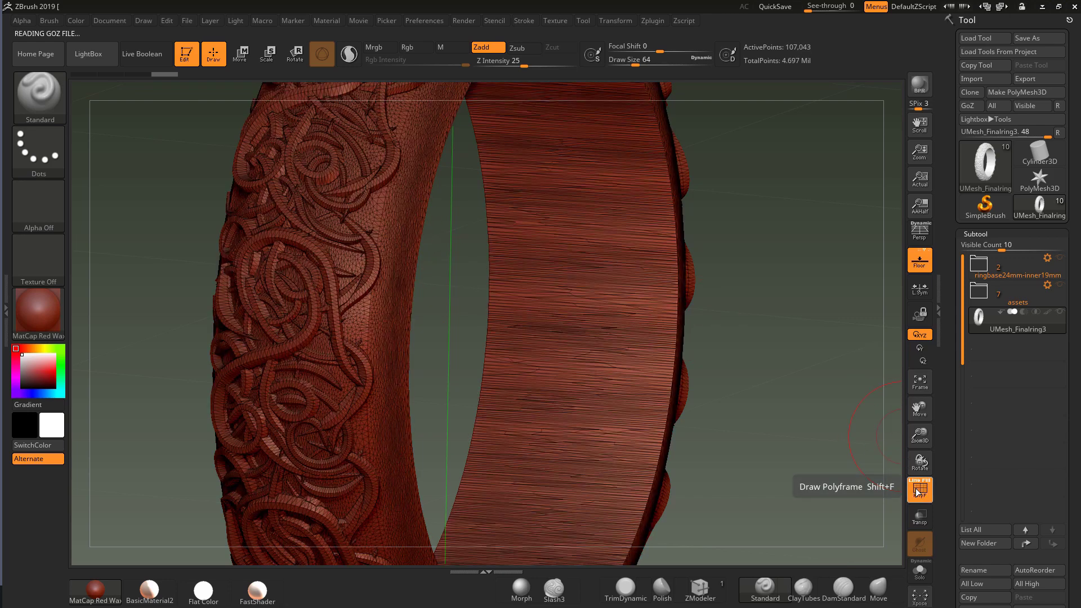
{"action": "left_click", "coordinate": [917, 492]}
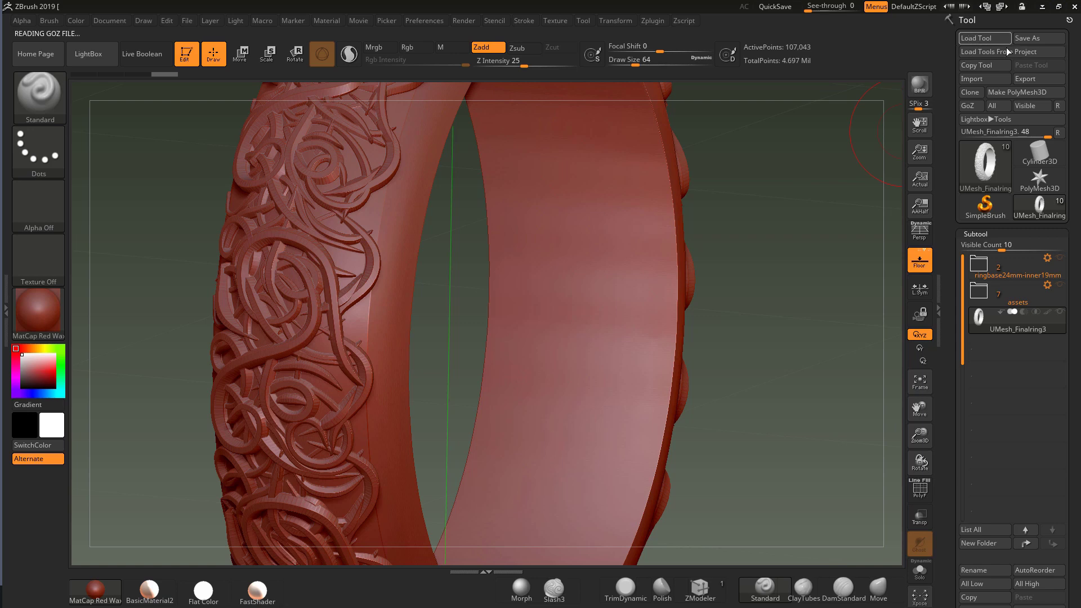
Export the decimated ring in OBJ format as KEYSHOTTEST to the RENDERFILES folder on the Desktop
{"action": "left_click", "coordinate": [1025, 78]}
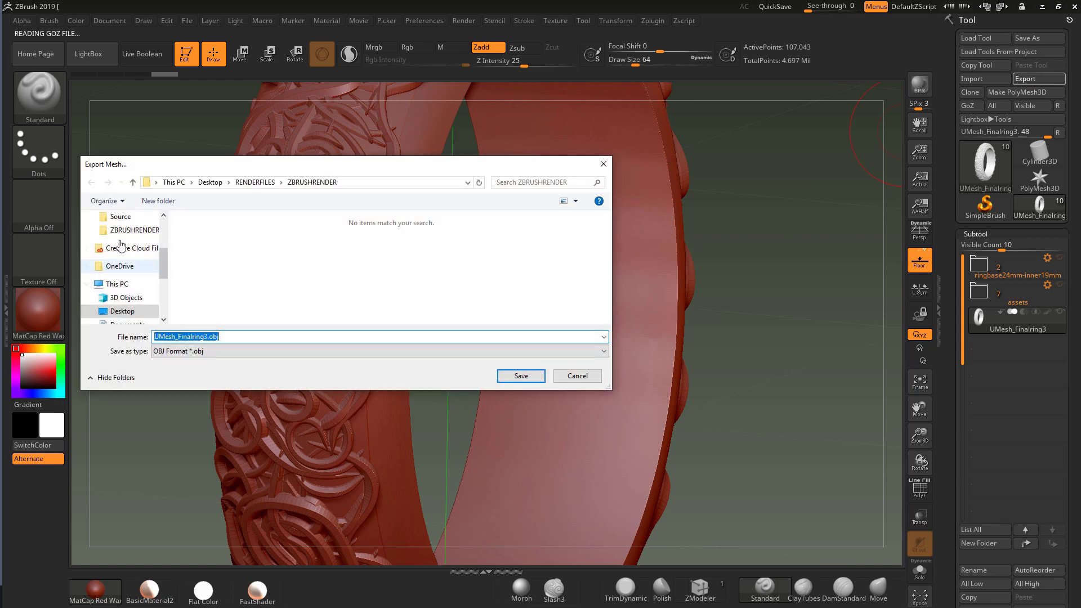
{"action": "left_click", "coordinate": [119, 311]}
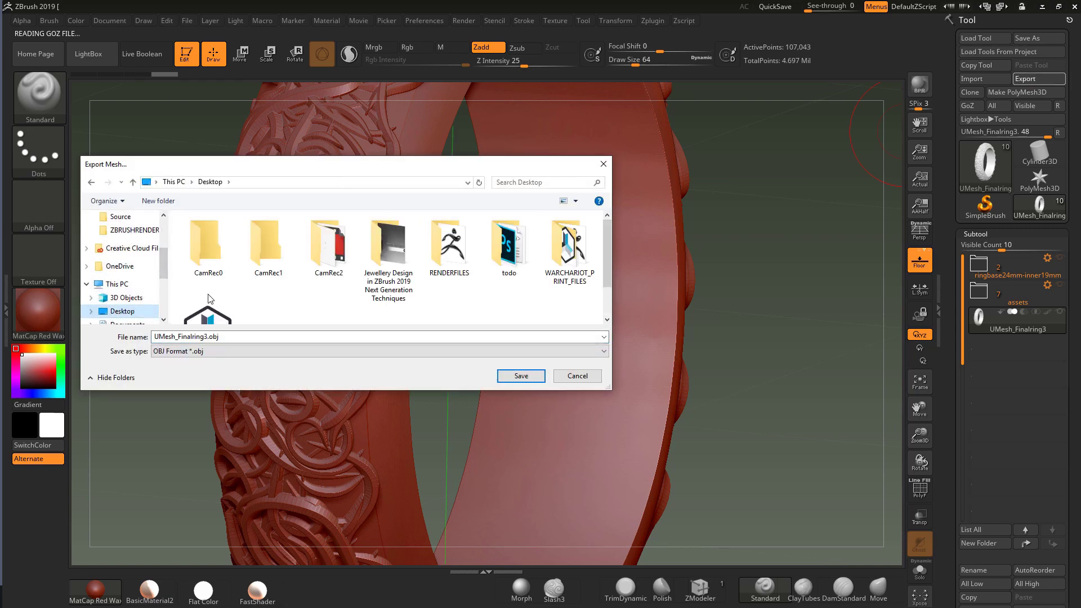
{"action": "double_click", "coordinate": [449, 248]}
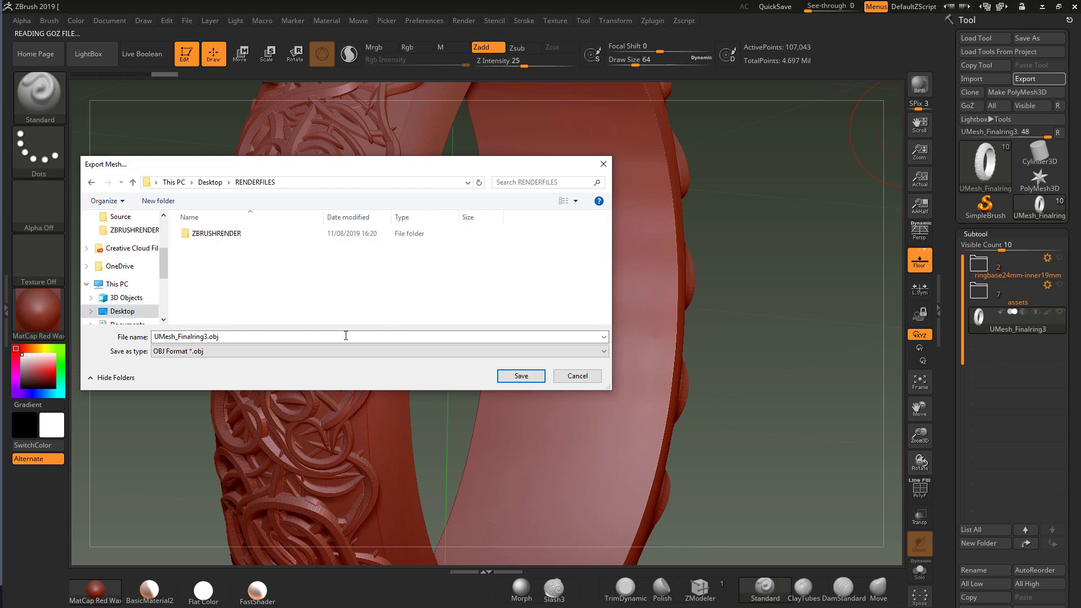
{"action": "double_click", "coordinate": [224, 338]}
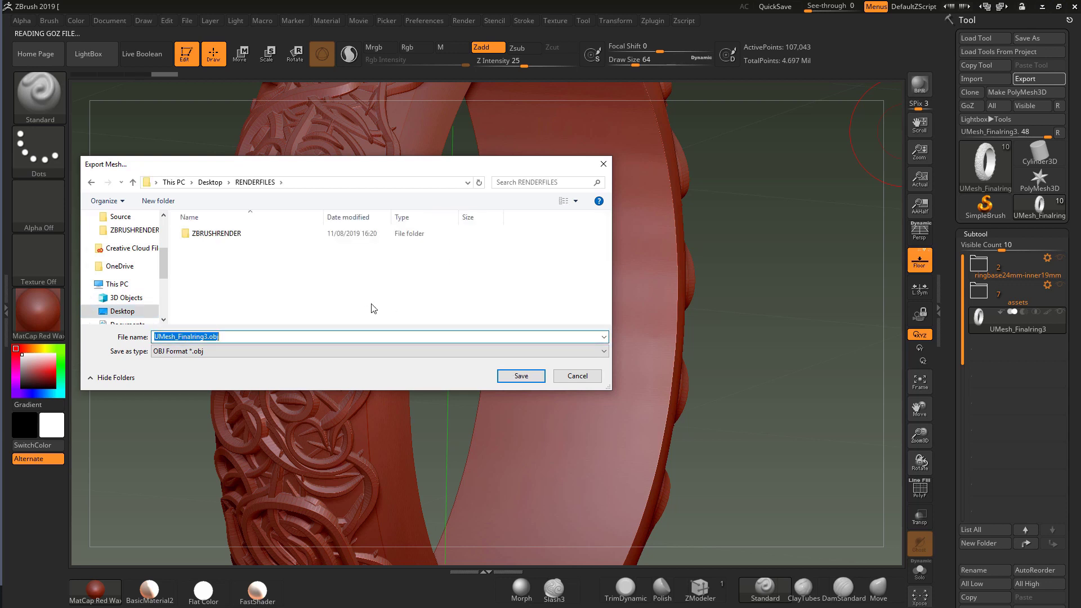
{"action": "type", "text": "KEYSHOTTEST"}
{"action": "left_click", "coordinate": [521, 377]}
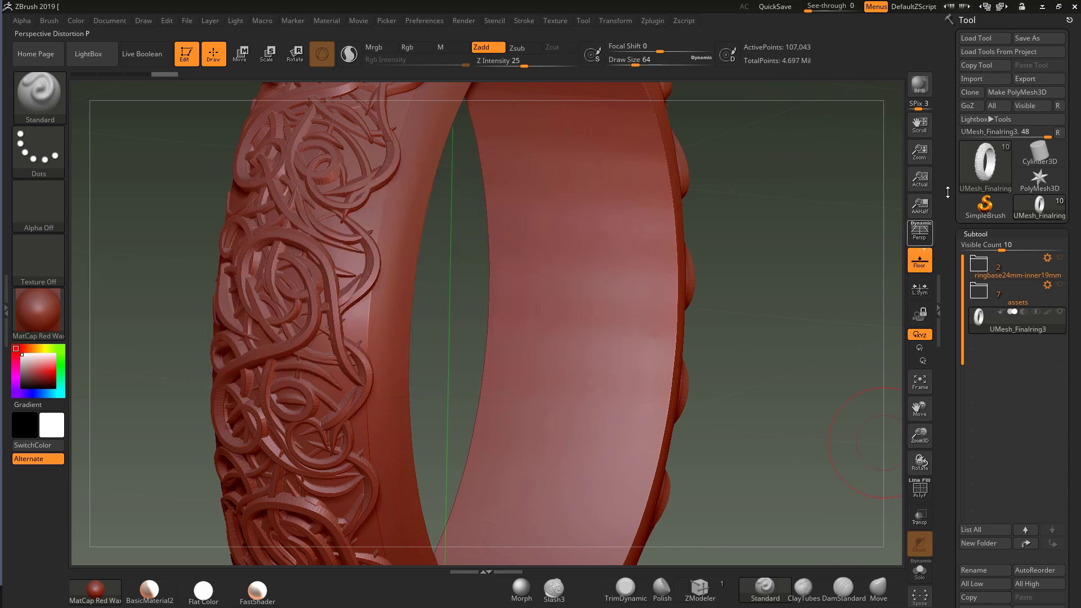
Switch to File Explorer and locate the exported KEYSHOTTEST.OBJ in the RENDERFILES folder
{"action": "left_click", "coordinate": [1072, 8]}
{"action": "left_click", "coordinate": [562, 347]}
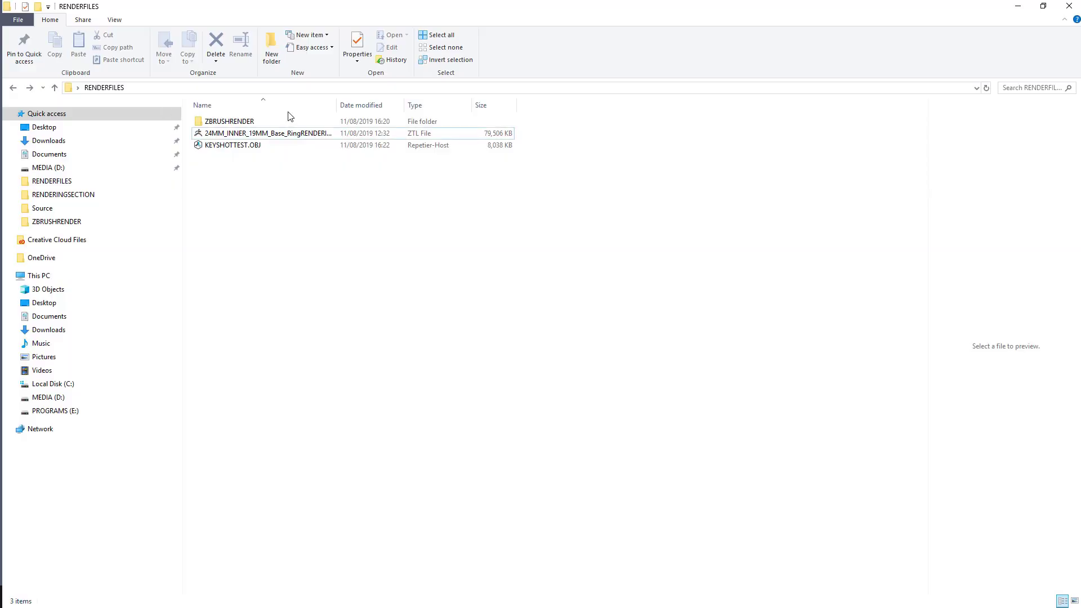
{"action": "left_click", "coordinate": [272, 145]}
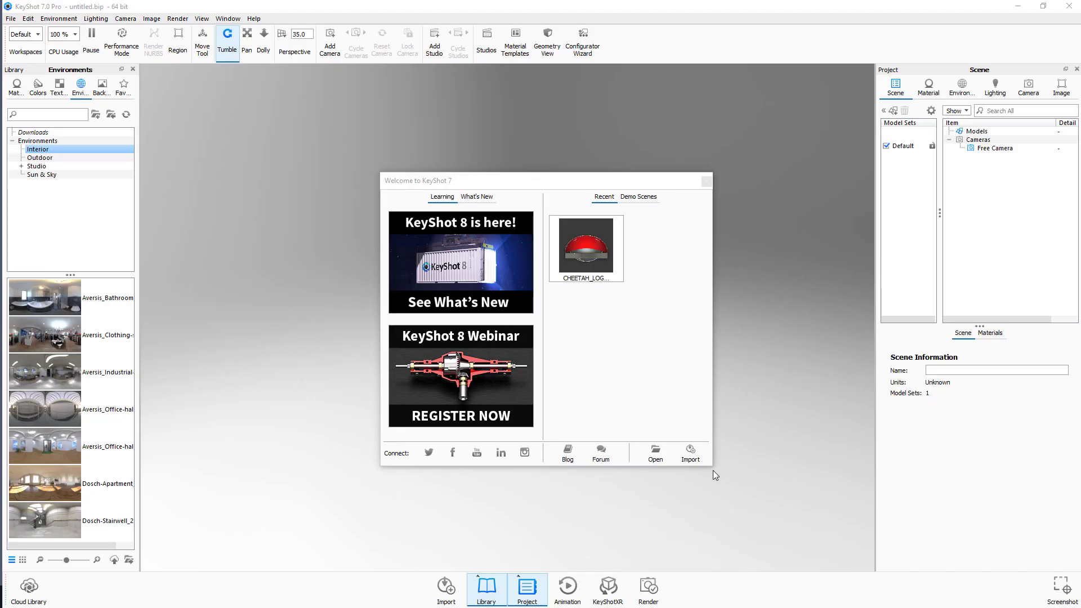
Import KEYSHOTTEST.OBJ from the Desktop's RENDERFILES folder into KeyShot, using the Keep Original location option
{"action": "left_click", "coordinate": [690, 454]}
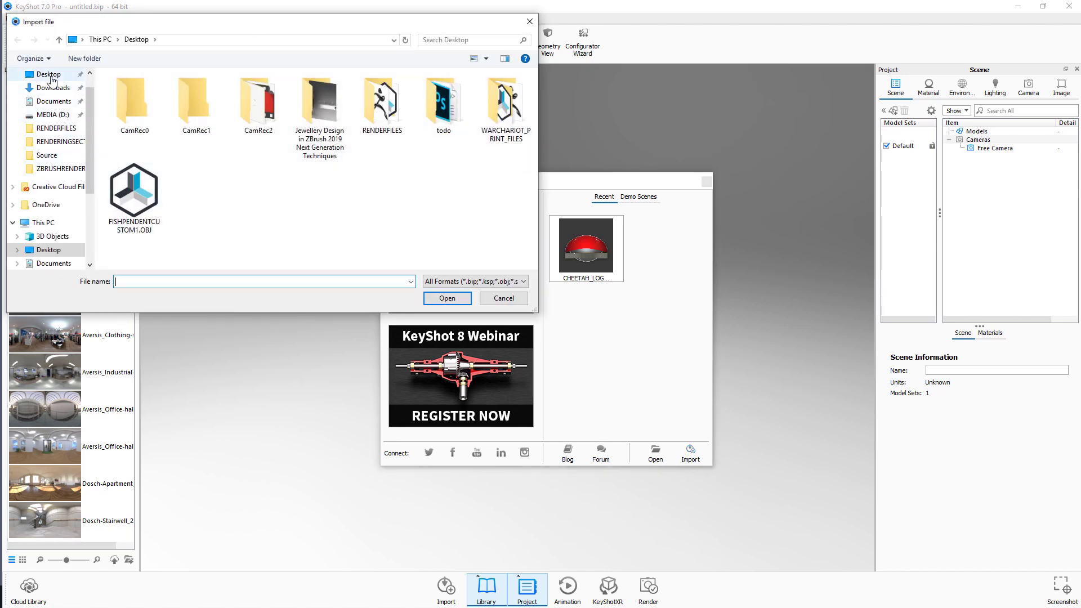
{"action": "double_click", "coordinate": [384, 111]}
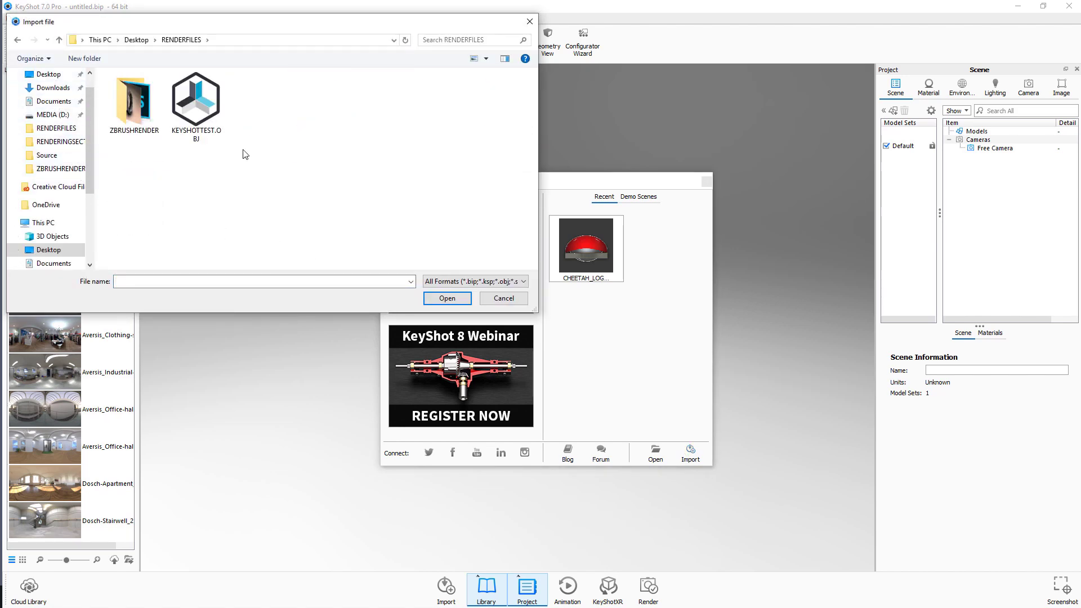
{"action": "left_click", "coordinate": [213, 108]}
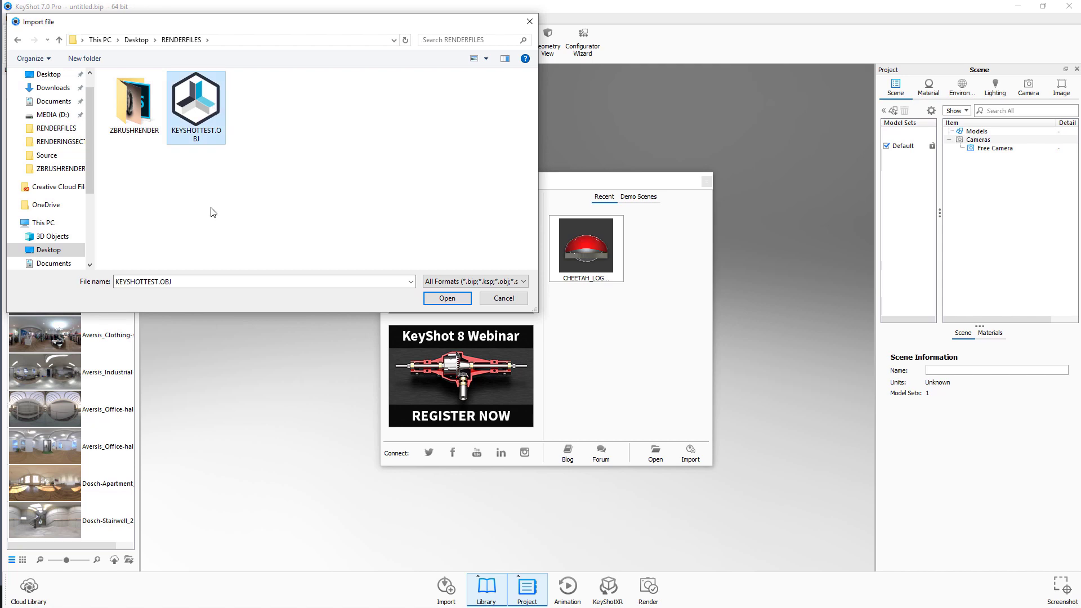
{"action": "left_click", "coordinate": [447, 298]}
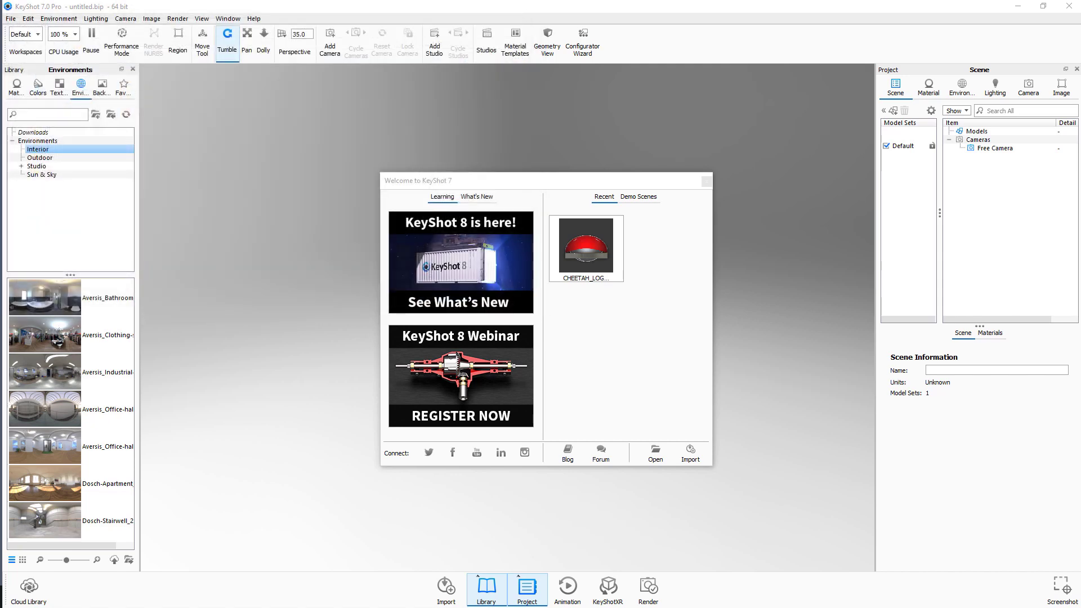
{"action": "left_click_drag", "start_coordinate": [606, 167], "coordinate": [657, 116]}
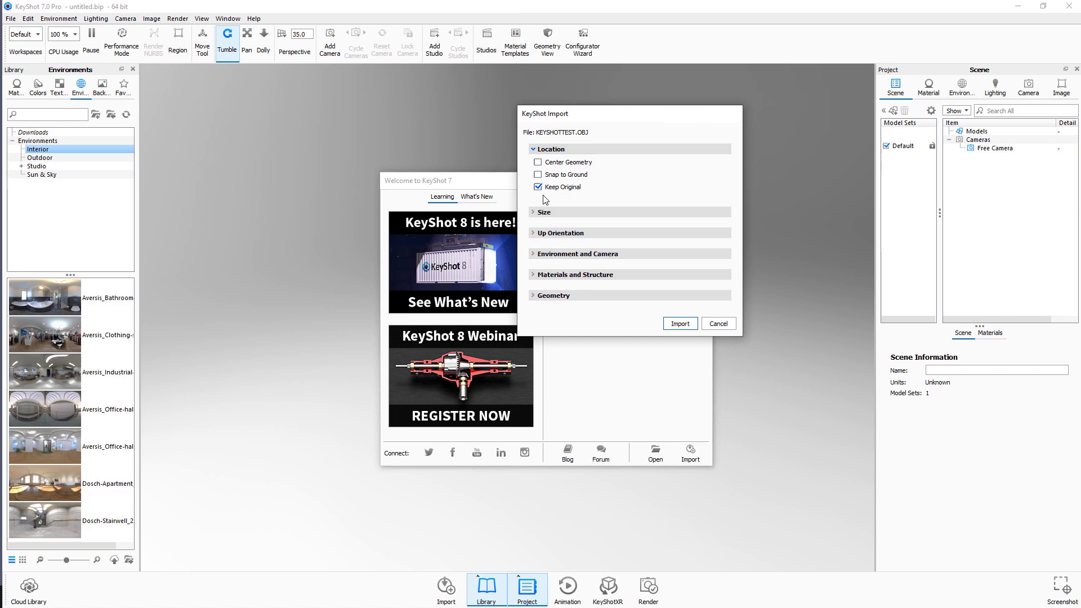
{"action": "left_click", "coordinate": [678, 324]}
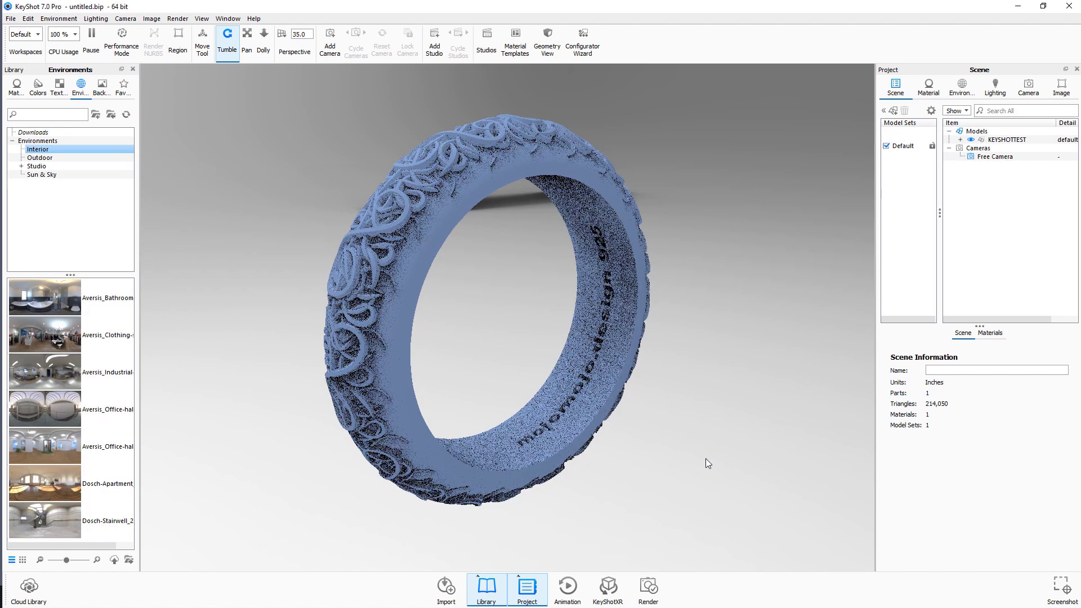
Examine the imported ring from different angles and distances
{"action": "left_click_drag", "start_coordinate": [715, 437], "coordinate": [853, 410]}
{"action": "scroll", "coordinate": [667, 340], "scroll_direction": "up", "scroll_amount": 5}
{"action": "scroll", "coordinate": [667, 340], "scroll_direction": "down", "scroll_amount": 6}
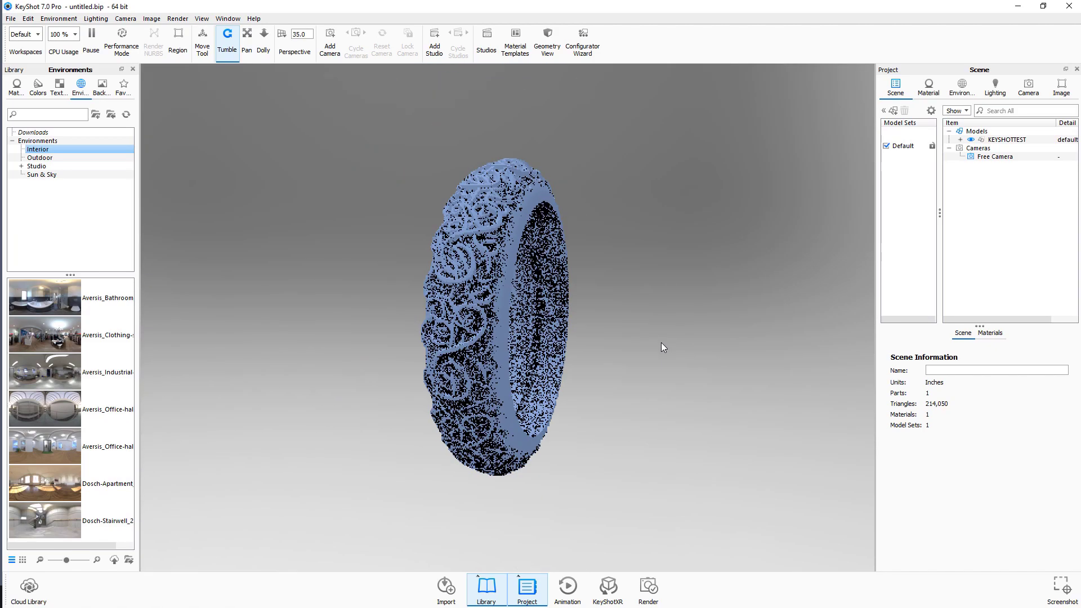
{"action": "left_click_drag", "start_coordinate": [678, 345], "coordinate": [680, 368]}
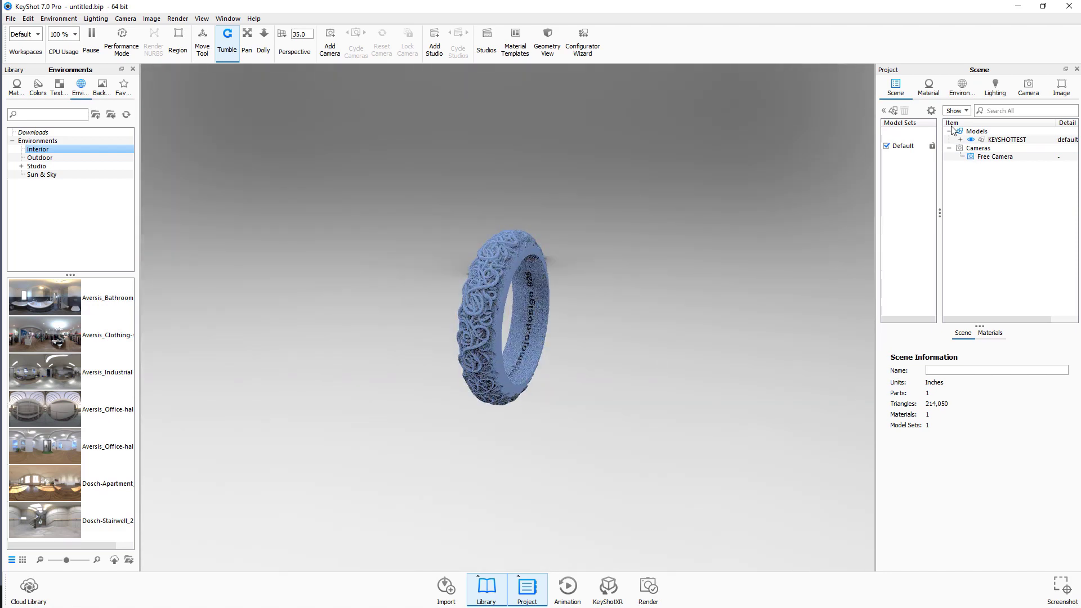
Open the project's environment settings and look over the options for showing the library and project sections
{"action": "left_click", "coordinate": [962, 87]}
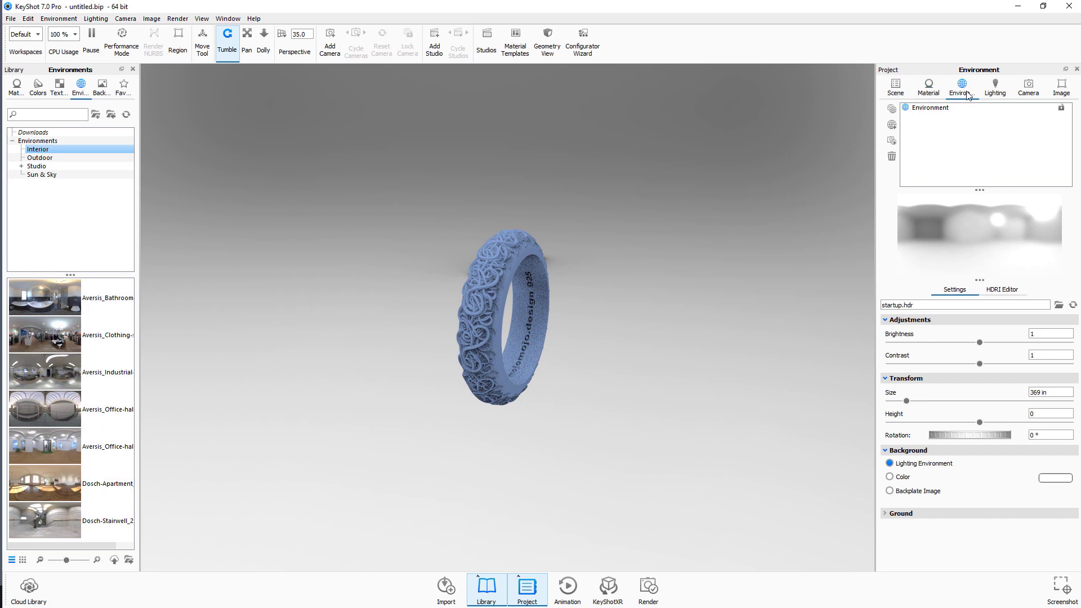
{"action": "left_click", "coordinate": [228, 18]}
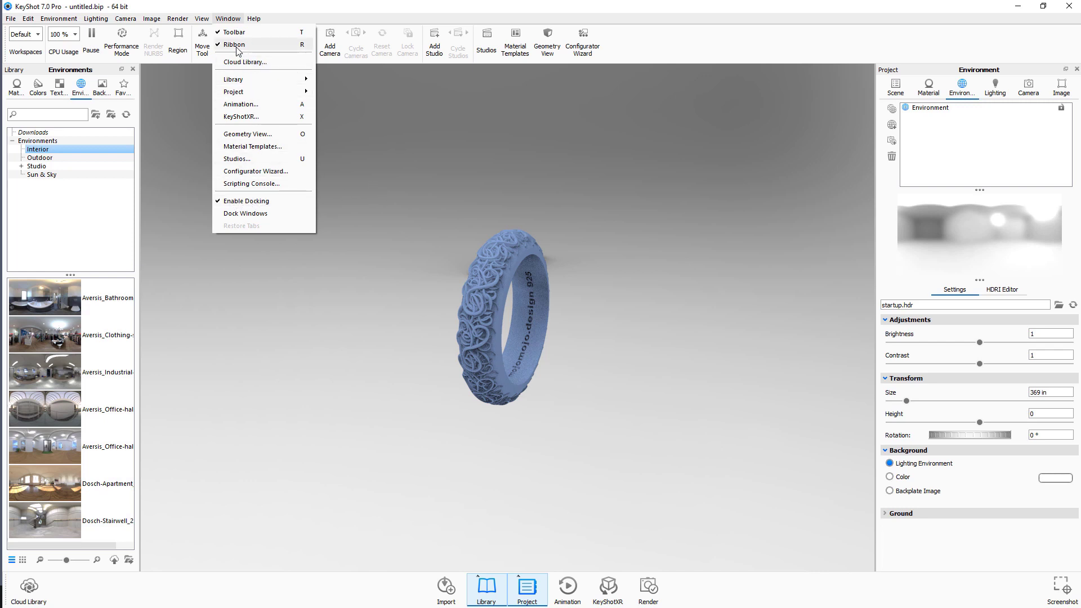
{"action": "mouse_move", "coordinate": [203, 22]}
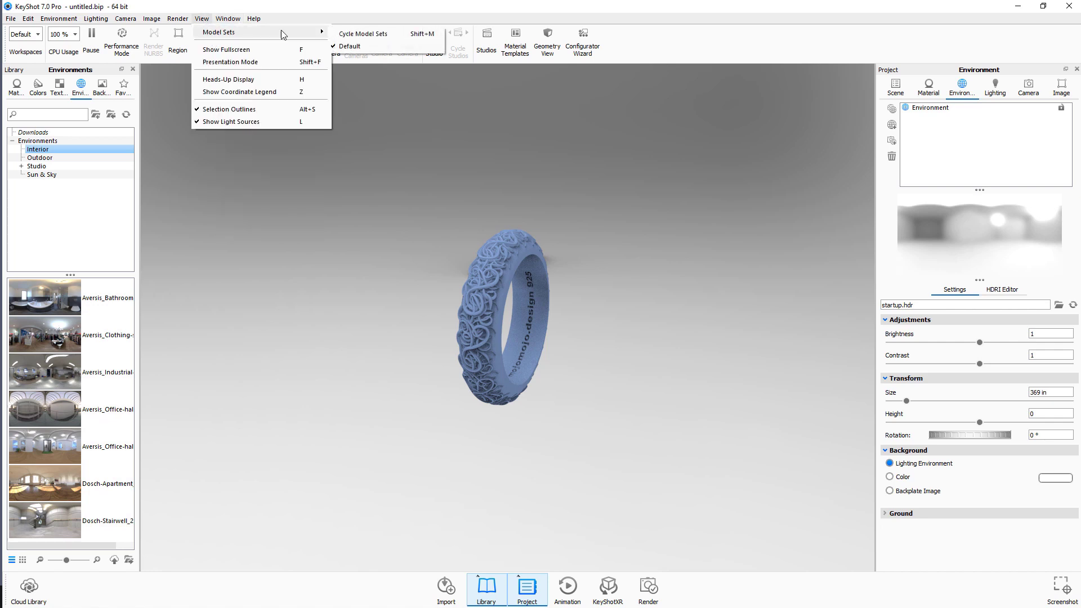
{"action": "left_click", "coordinate": [356, 49]}
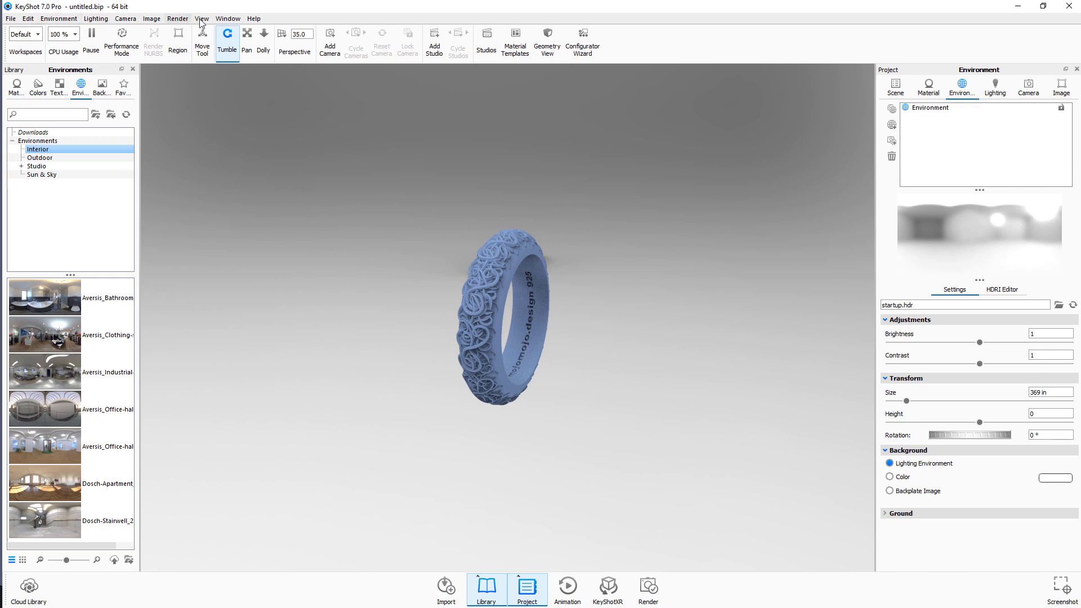
{"action": "left_click", "coordinate": [227, 19]}
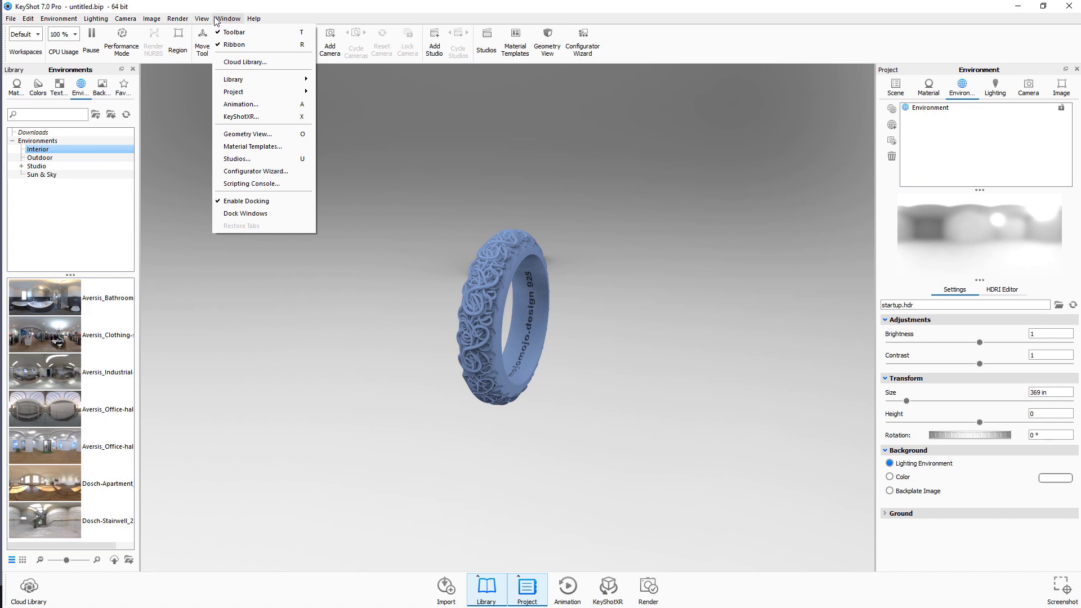
{"action": "left_click", "coordinate": [226, 19]}
{"action": "left_click", "coordinate": [59, 19]}
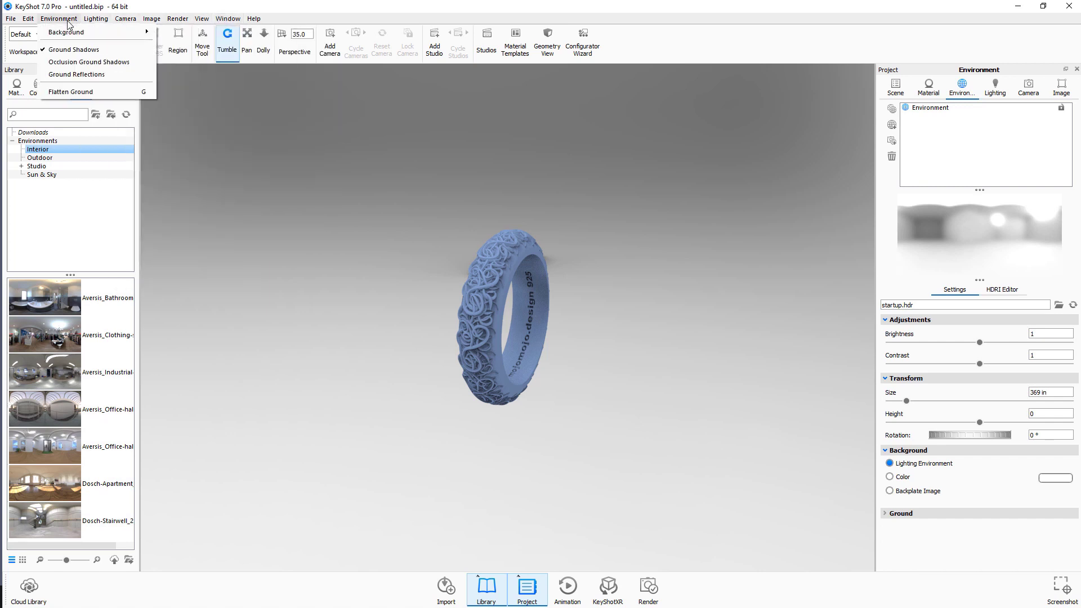
{"action": "mouse_move", "coordinate": [31, 22]}
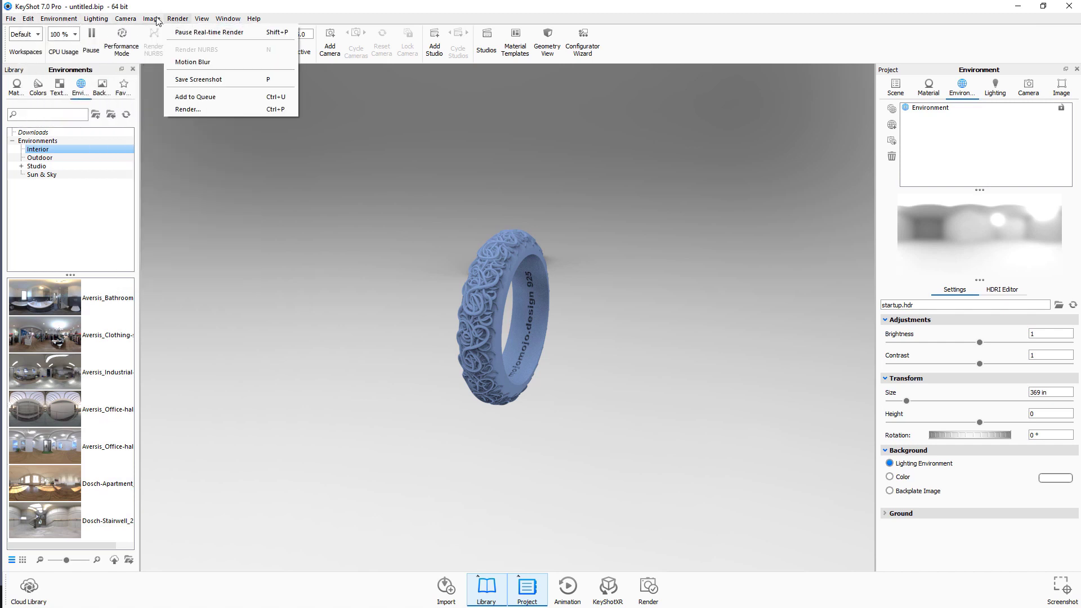
{"action": "mouse_move", "coordinate": [153, 22]}
{"action": "mouse_move", "coordinate": [217, 22]}
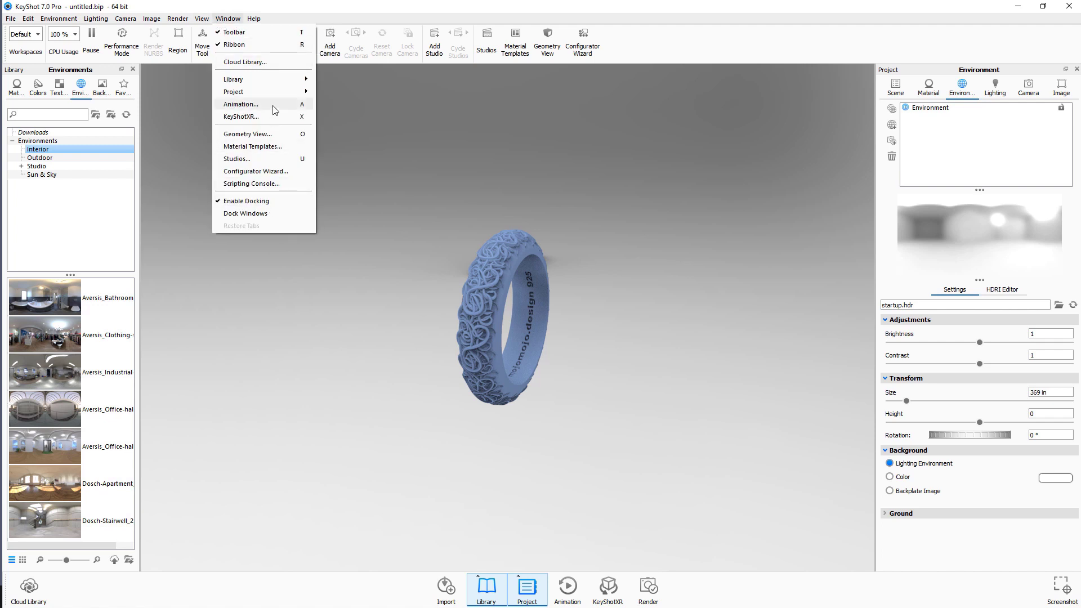
{"action": "mouse_move", "coordinate": [237, 94]}
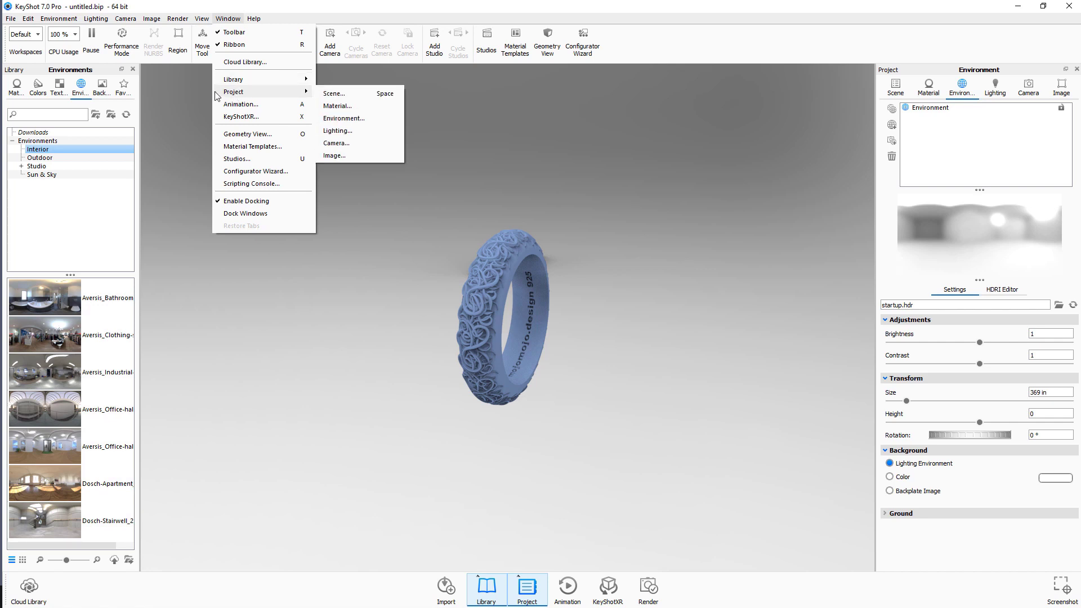
Close the library and bring it back showing its Environments section
{"action": "left_click", "coordinate": [132, 69]}
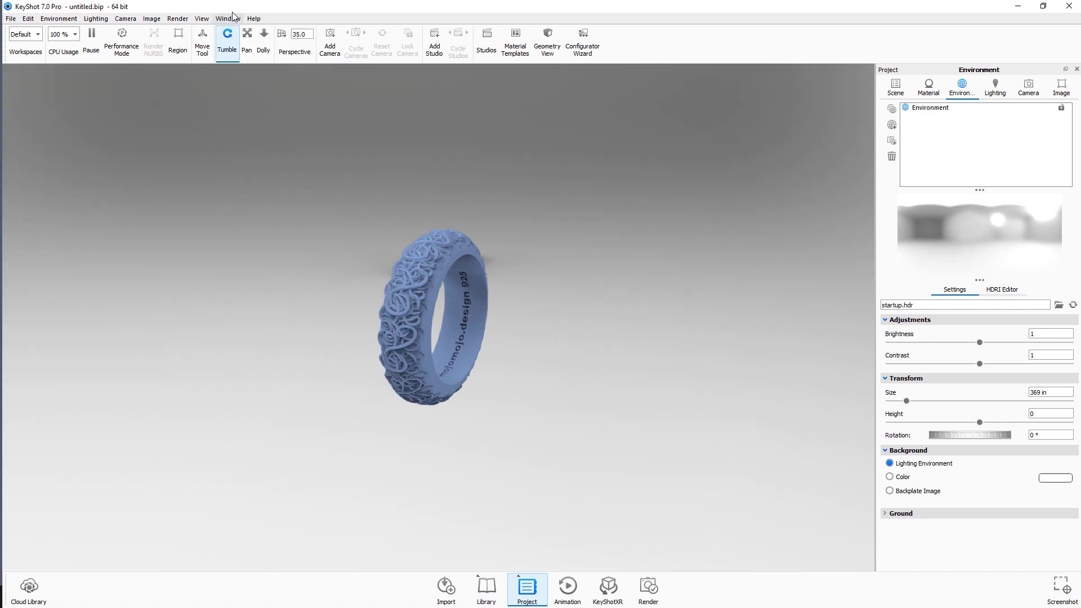
{"action": "left_click", "coordinate": [228, 19]}
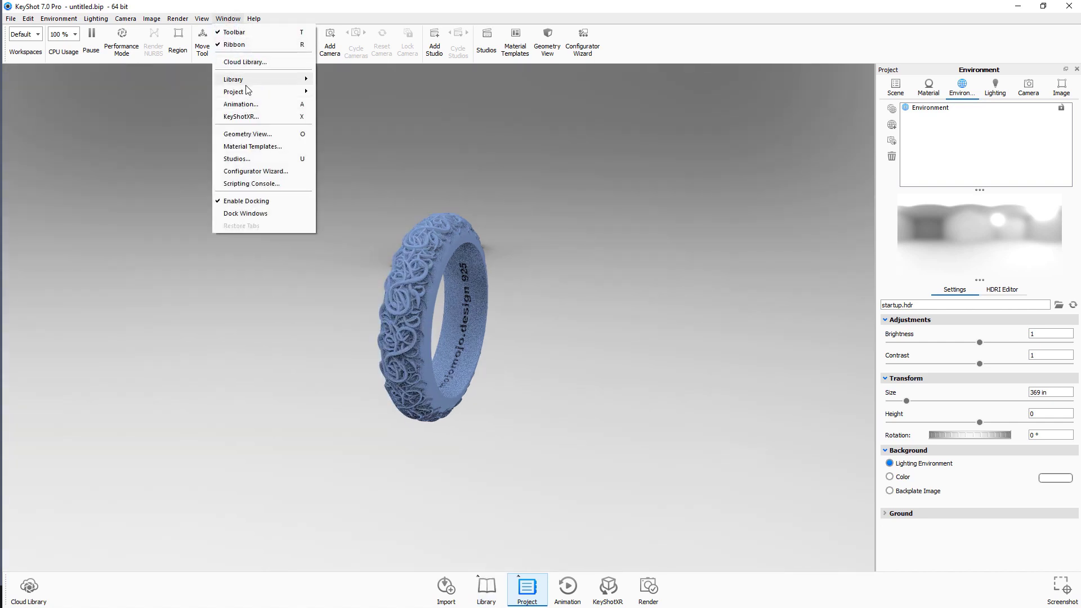
{"action": "mouse_move", "coordinate": [247, 91]}
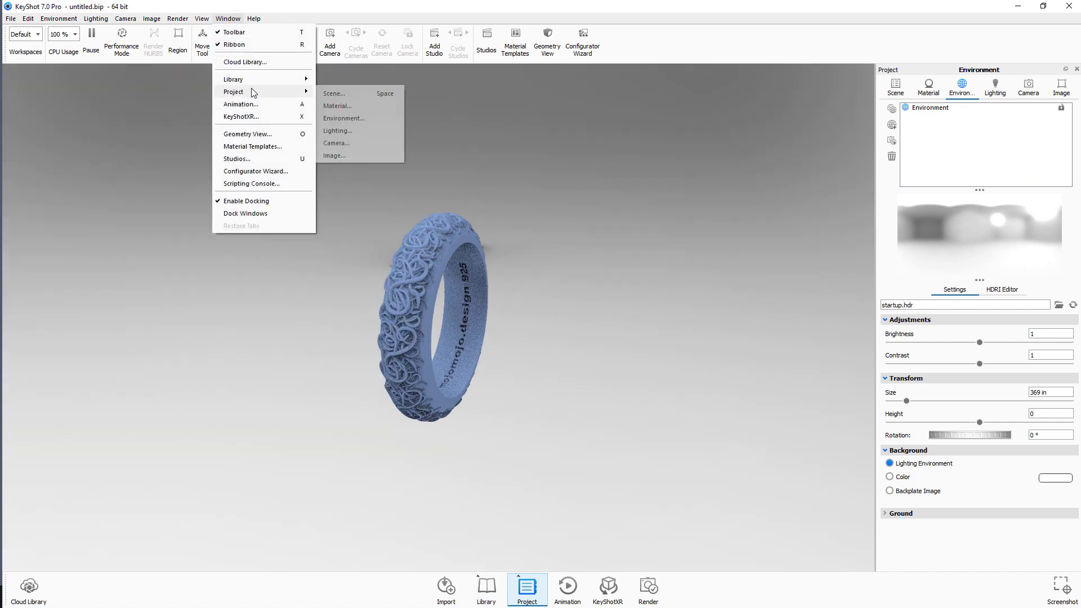
{"action": "left_click", "coordinate": [333, 118]}
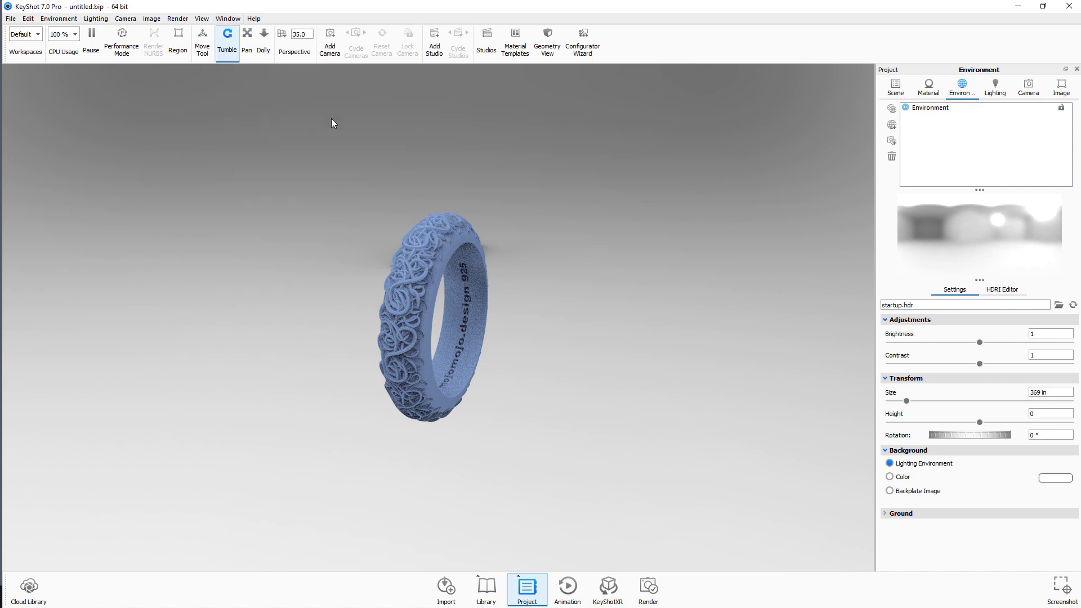
{"action": "left_click", "coordinate": [202, 18]}
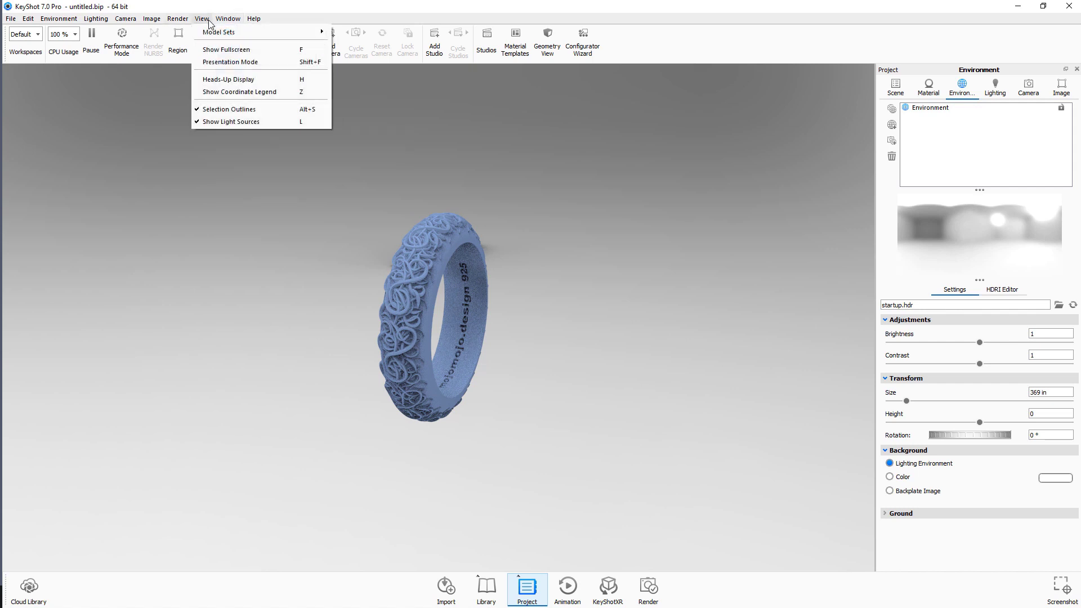
{"action": "mouse_move", "coordinate": [212, 33]}
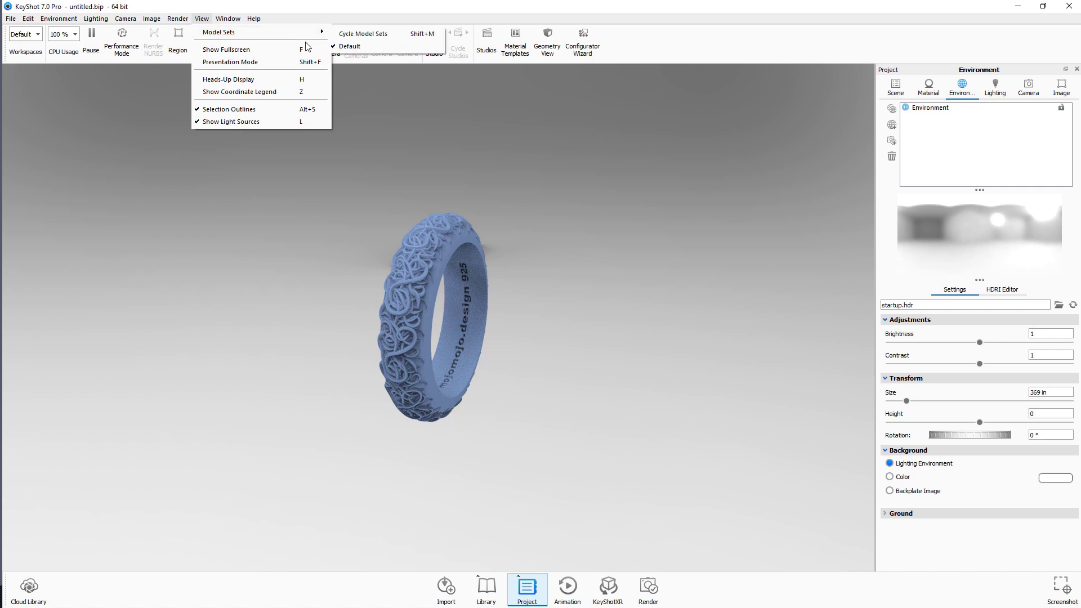
{"action": "left_click", "coordinate": [342, 48]}
{"action": "left_click", "coordinate": [231, 21]}
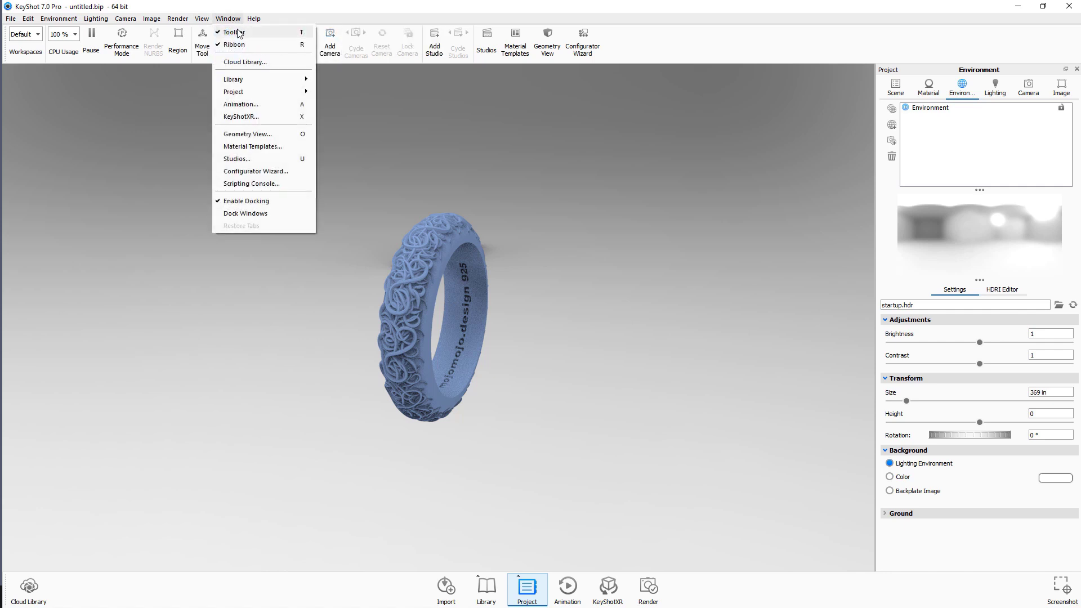
{"action": "mouse_move", "coordinate": [248, 93]}
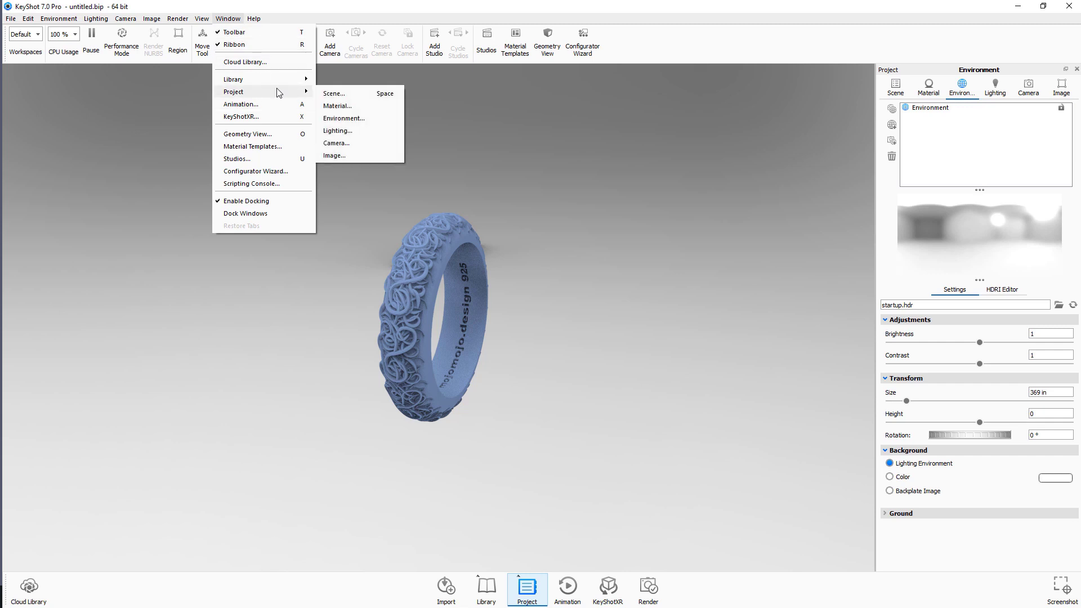
{"action": "mouse_move", "coordinate": [292, 79]}
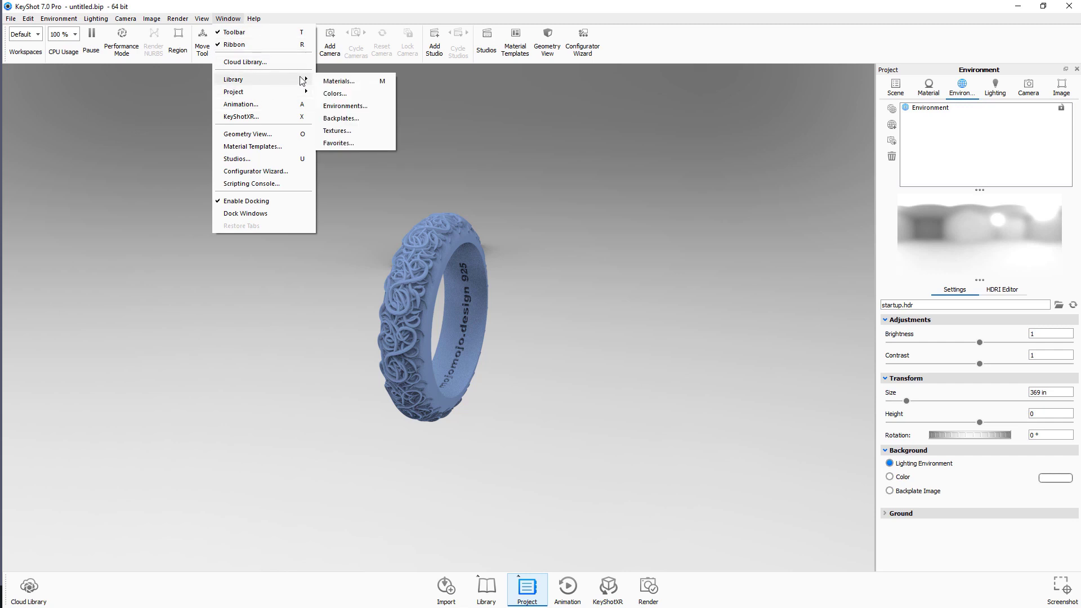
{"action": "left_click", "coordinate": [338, 108]}
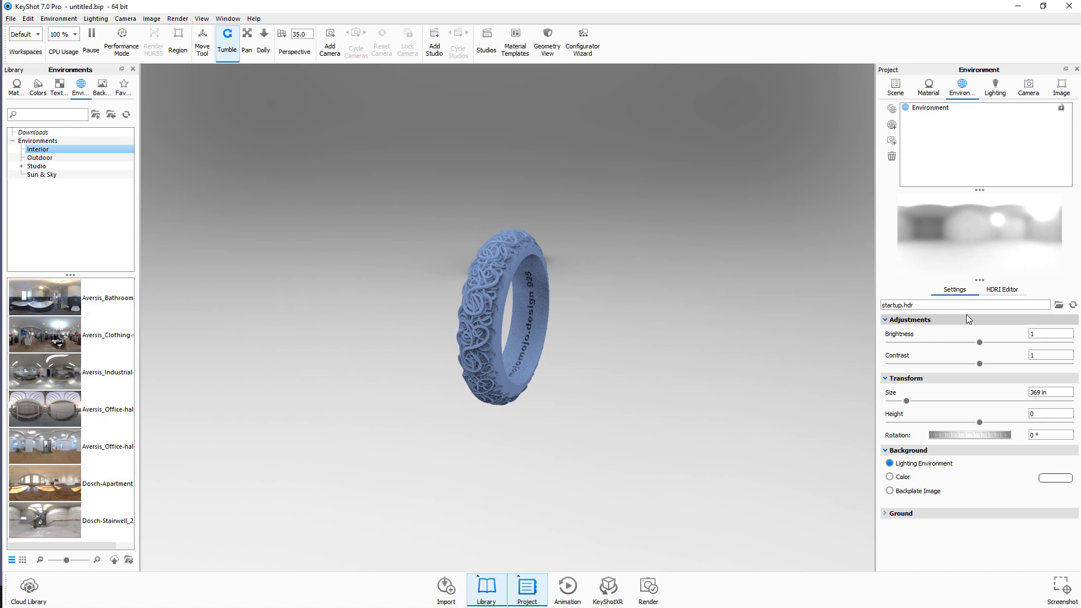
Select the KEYSHOTTEST model in the scene and snap it to the ground
{"action": "left_click", "coordinate": [895, 90]}
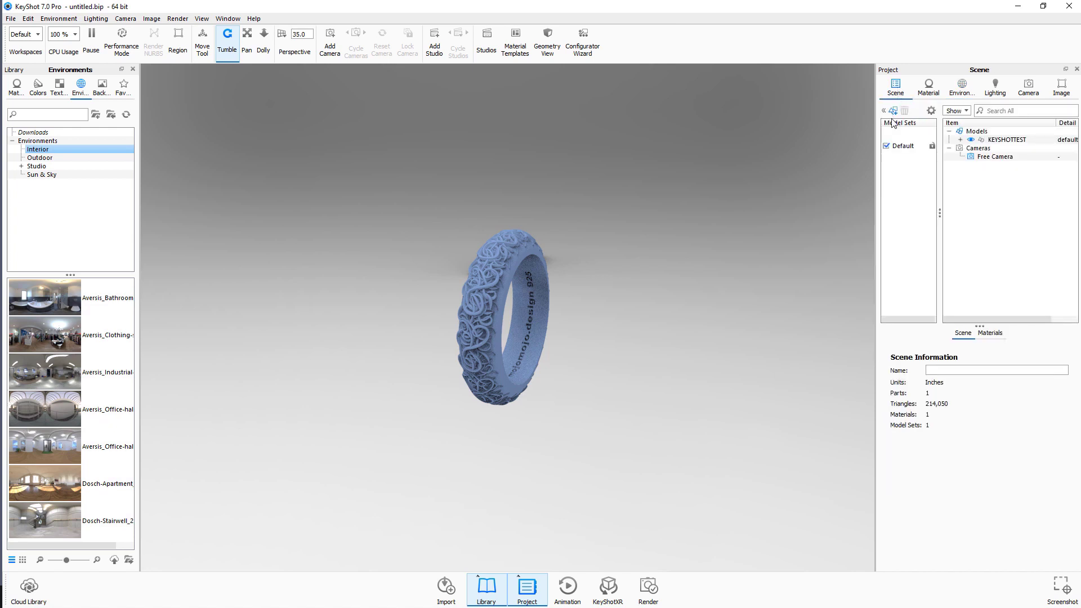
{"action": "left_click", "coordinate": [487, 306]}
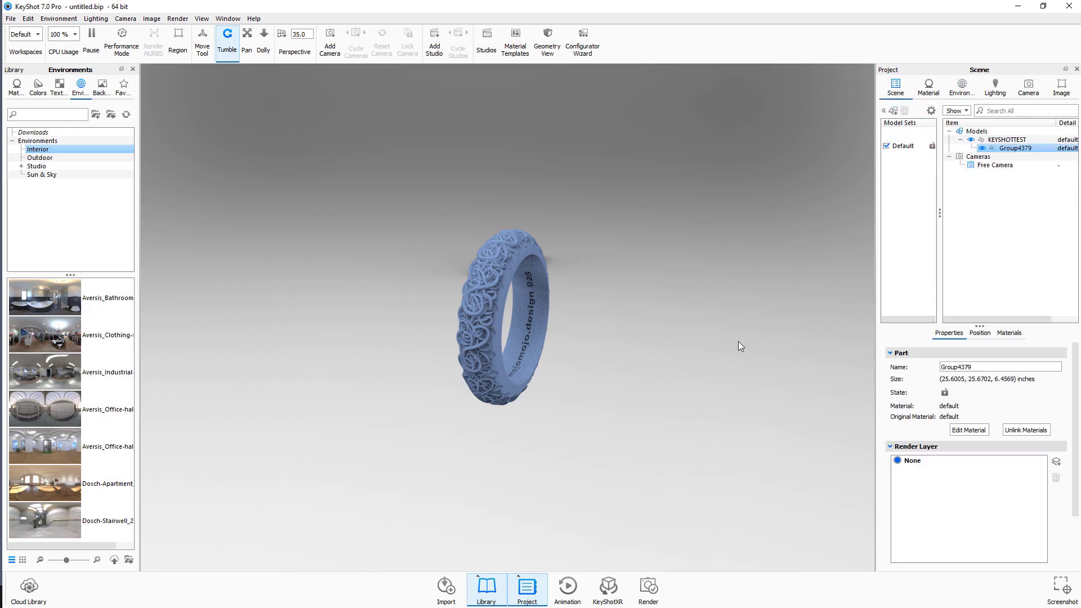
{"action": "left_click", "coordinate": [1012, 141]}
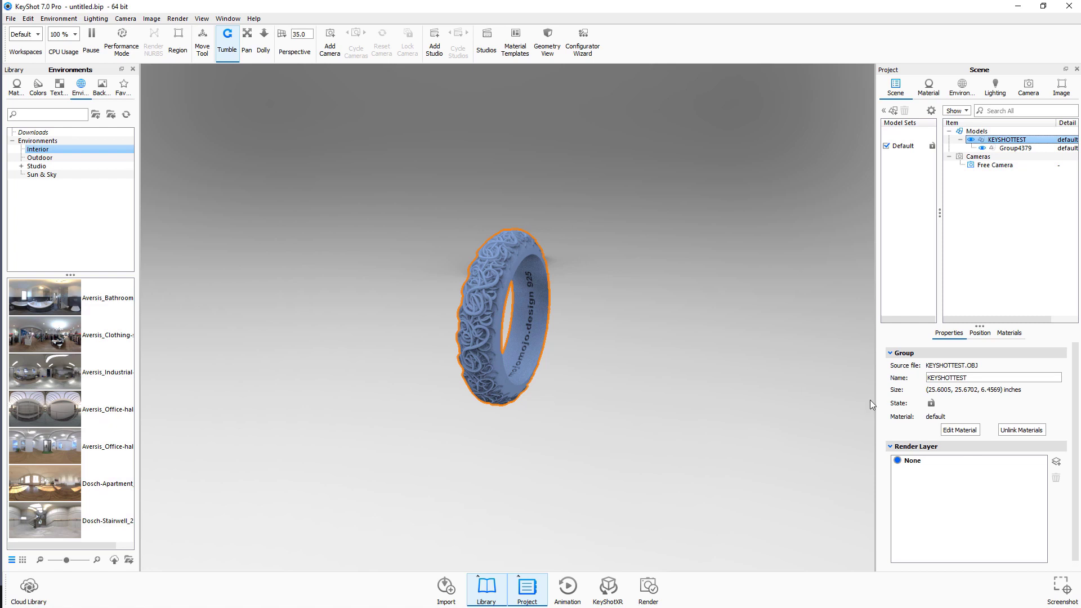
{"action": "left_click", "coordinate": [980, 333]}
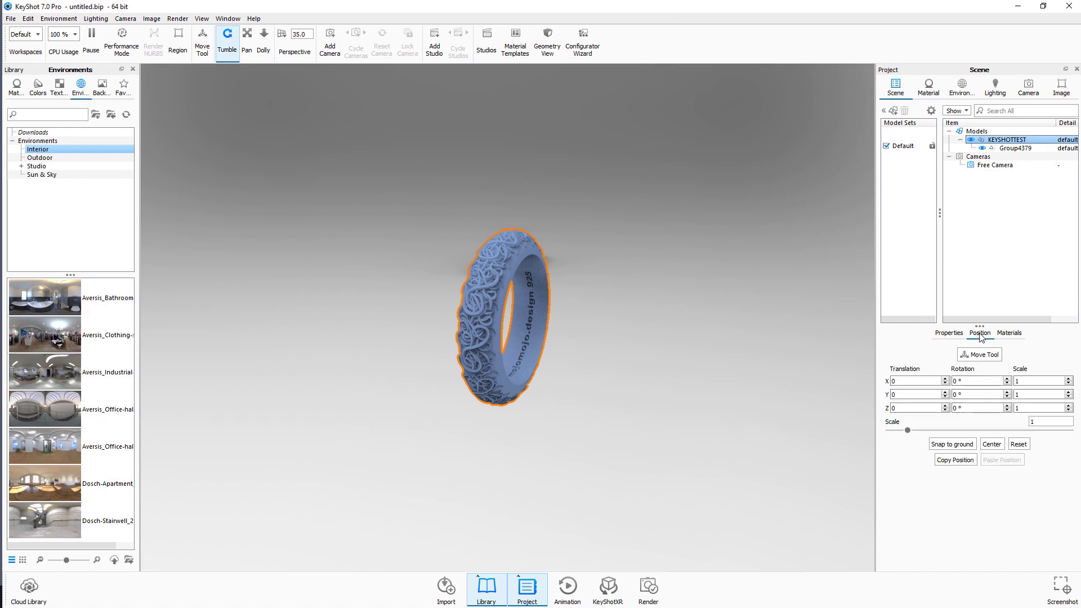
{"action": "left_click", "coordinate": [952, 444]}
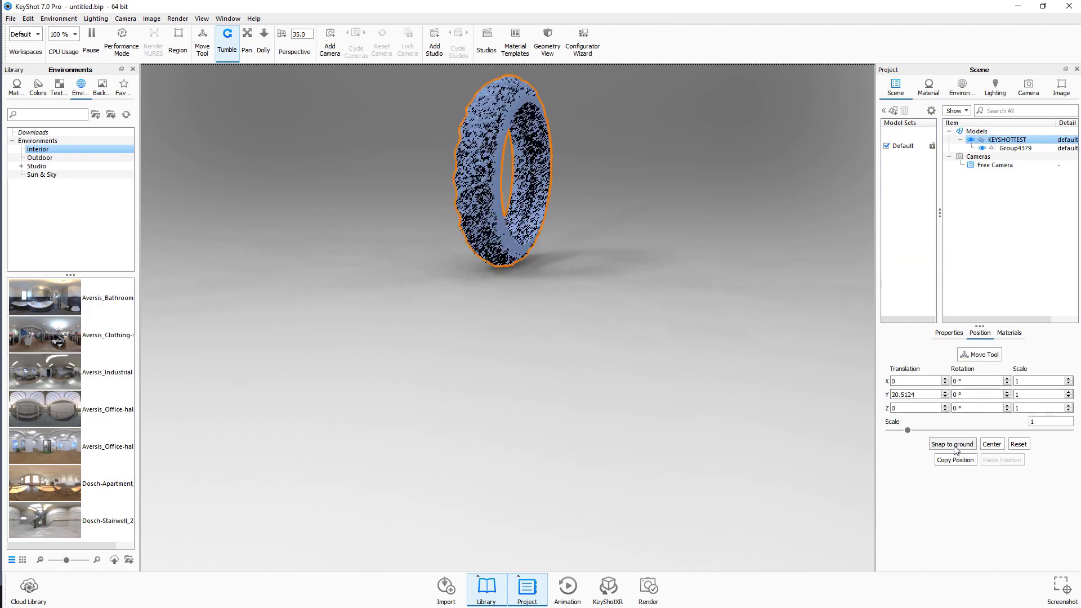
{"action": "mouse_move", "coordinate": [574, 260]}
{"action": "left_mouse_down"}
{"action": "mouse_move", "coordinate": [552, 422]}
{"action": "mouse_move", "coordinate": [589, 437]}
{"action": "mouse_move", "coordinate": [552, 437]}
{"action": "mouse_move", "coordinate": [582, 437]}
{"action": "mouse_move", "coordinate": [596, 386]}
{"action": "mouse_move", "coordinate": [656, 369]}
{"action": "mouse_move", "coordinate": [635, 386]}
{"action": "mouse_move", "coordinate": [666, 387]}
{"action": "left_mouse_up"}
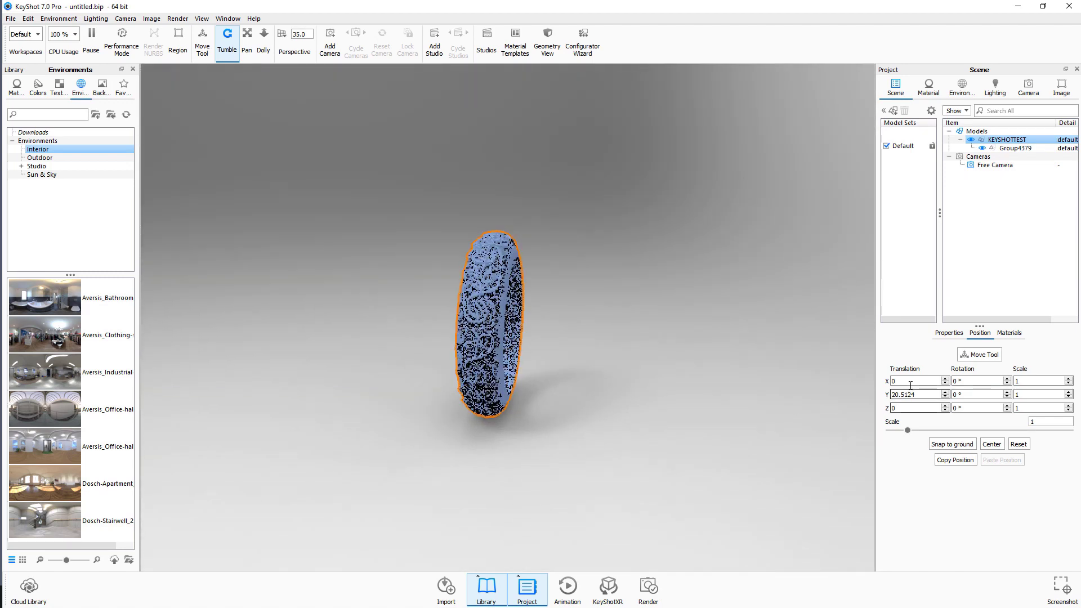
Rotate the ring 90° about the X axis with the Move Tool, then return it upright and accept the position
{"action": "left_click", "coordinate": [979, 354]}
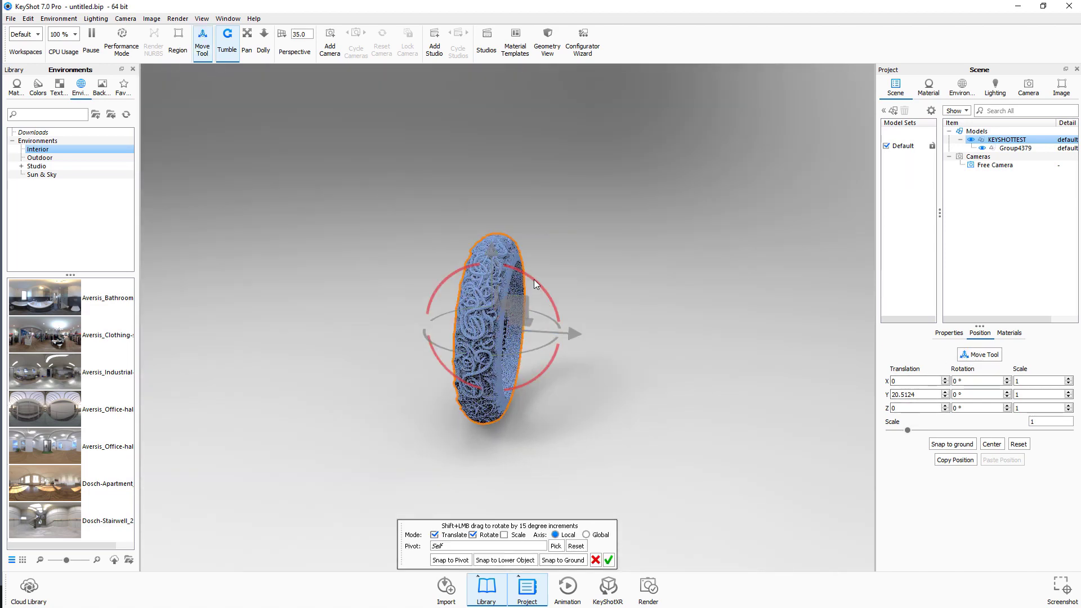
{"action": "left_click_drag", "start_coordinate": [534, 279], "coordinate": [583, 403], "text": "shift"}
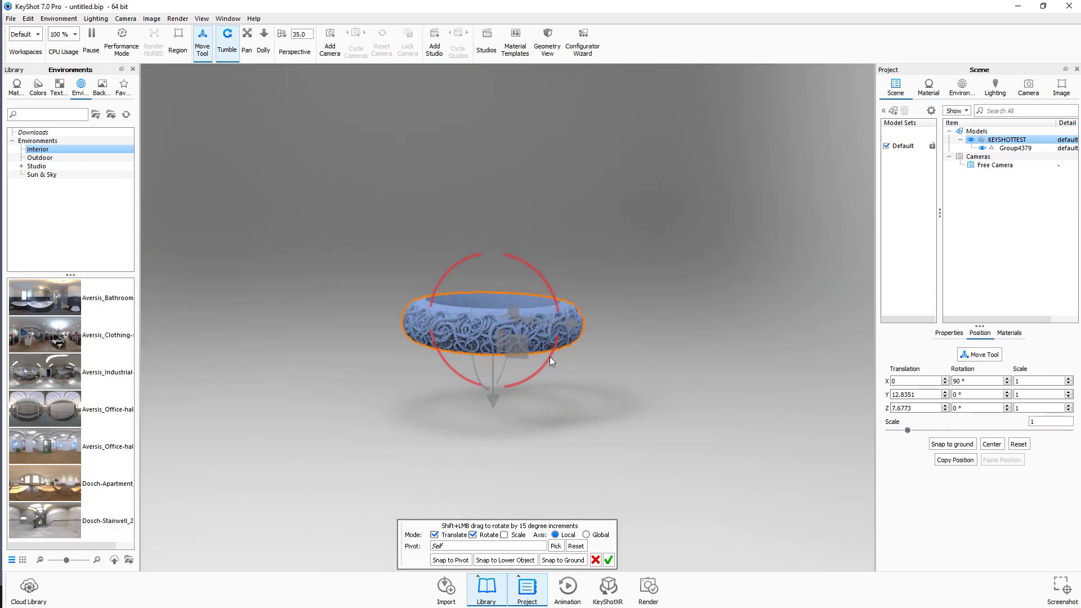
{"action": "left_click_drag", "start_coordinate": [550, 356], "coordinate": [525, 278]}
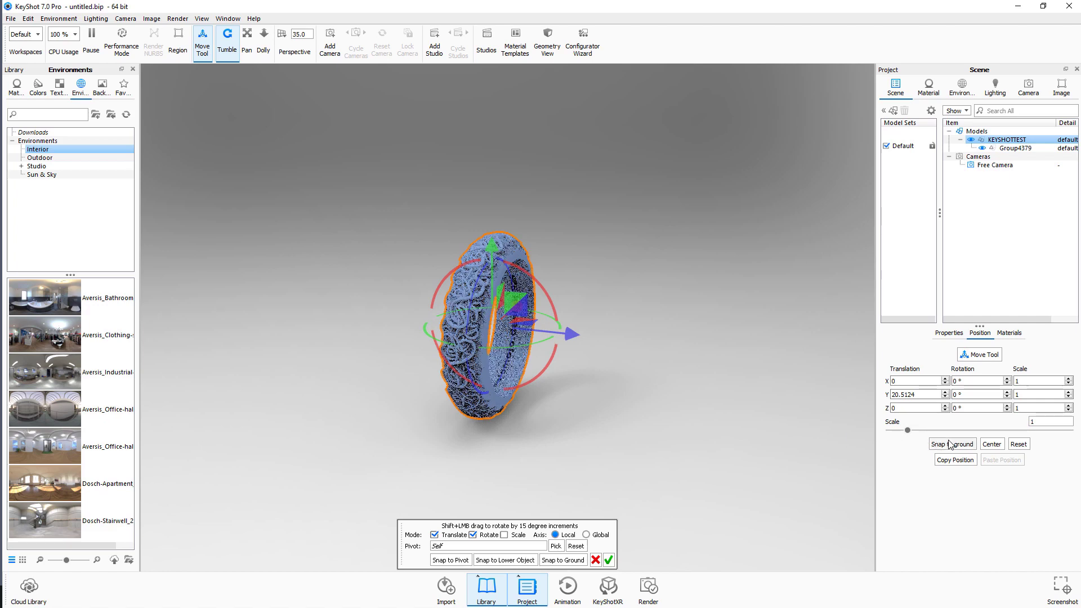
{"action": "left_click", "coordinate": [608, 561]}
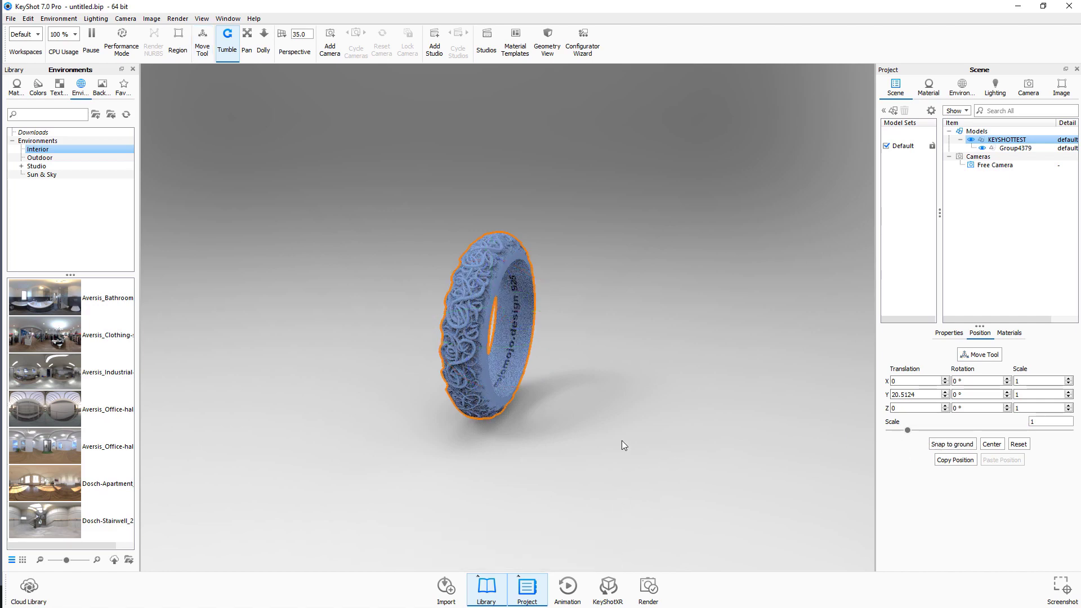
Inspect the grounded ring up close, deselect it, and rotate the lighting environment to change its shadow
{"action": "mouse_move", "coordinate": [666, 391]}
{"action": "left_mouse_down"}
{"action": "mouse_move", "coordinate": [632, 392]}
{"action": "mouse_move", "coordinate": [823, 367]}
{"action": "mouse_move", "coordinate": [572, 369]}
{"action": "mouse_move", "coordinate": [620, 378]}
{"action": "left_mouse_up"}
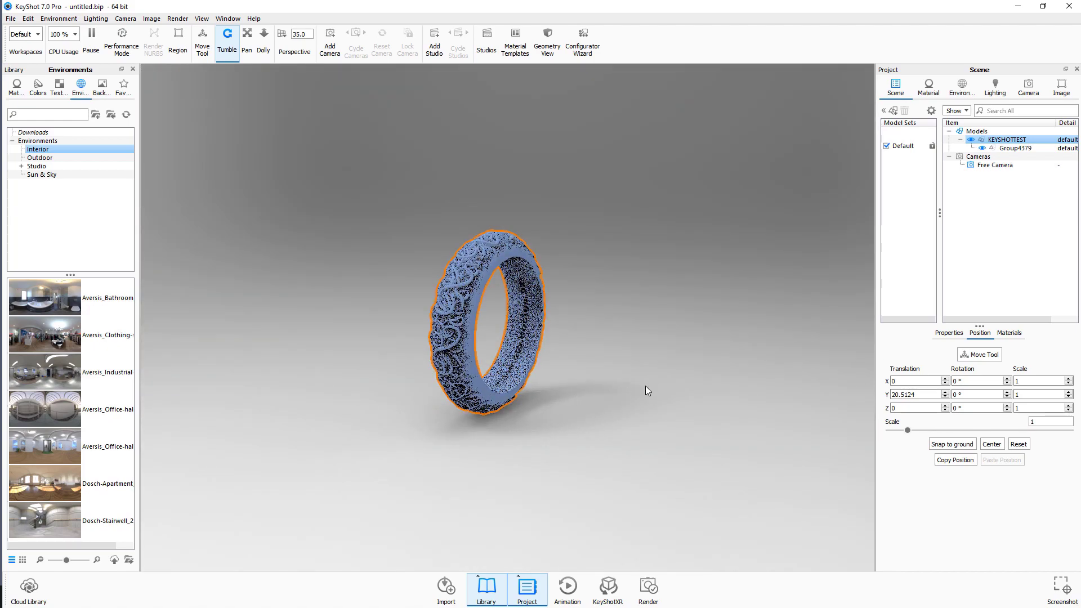
{"action": "scroll", "coordinate": [633, 403], "scroll_direction": "up", "scroll_amount": 5}
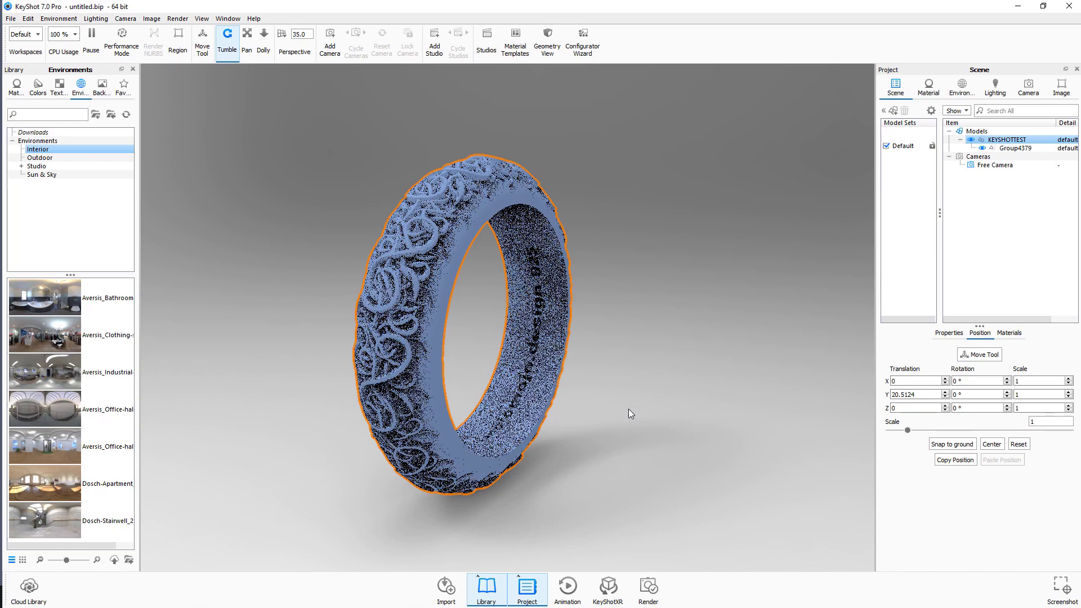
{"action": "left_click_drag", "start_coordinate": [715, 361], "coordinate": [599, 361]}
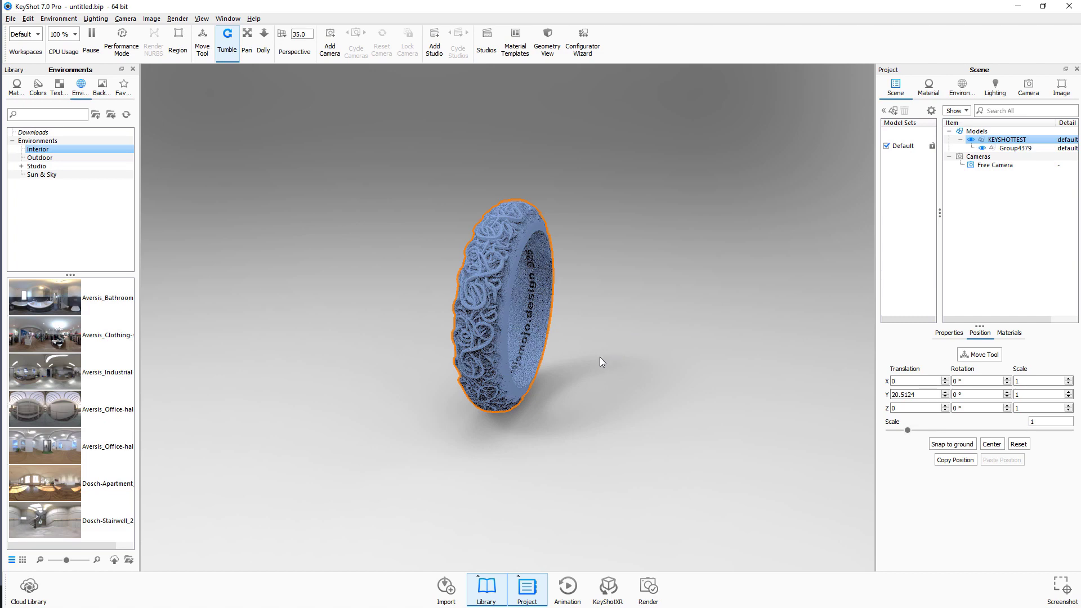
{"action": "left_click", "coordinate": [671, 352]}
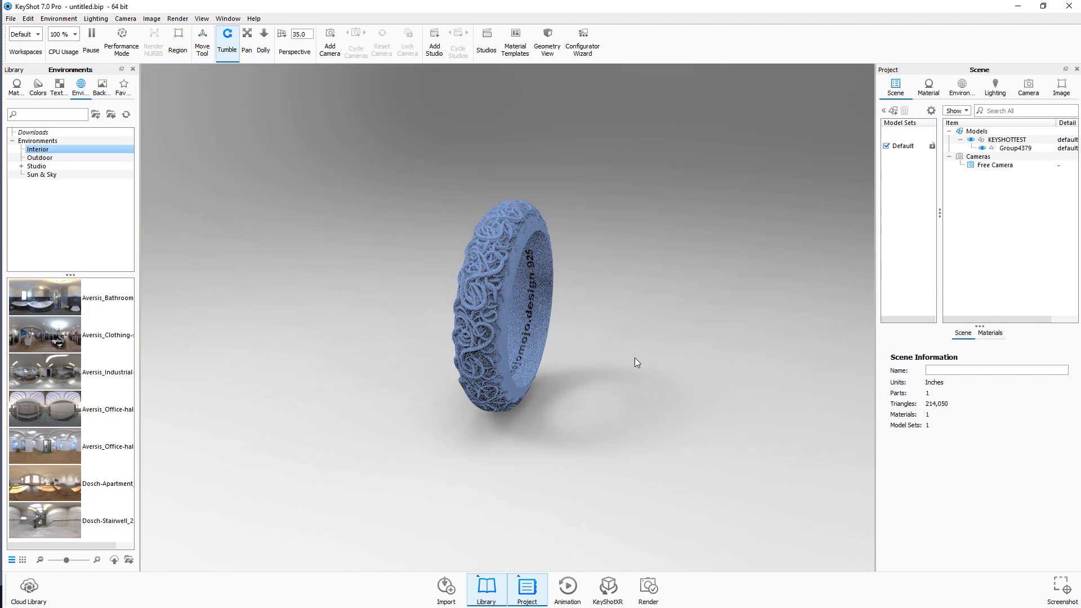
{"action": "left_click_drag", "start_coordinate": [637, 327], "coordinate": [607, 387]}
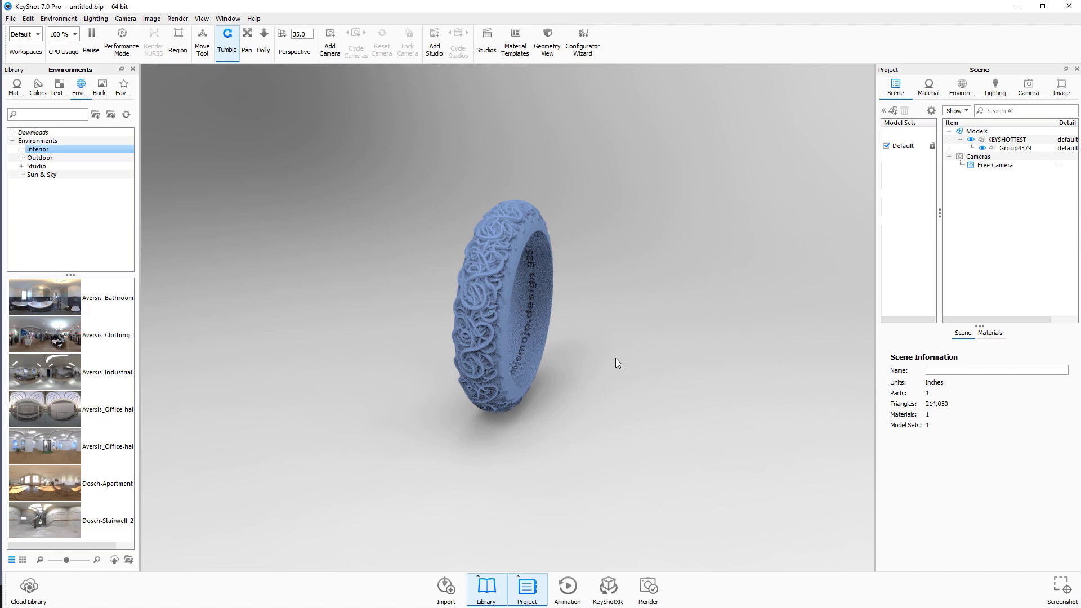
Hide the Project window to enlarge the real-time view of the ring
{"action": "right_click", "coordinate": [619, 359]}
{"action": "key", "text": "space"}
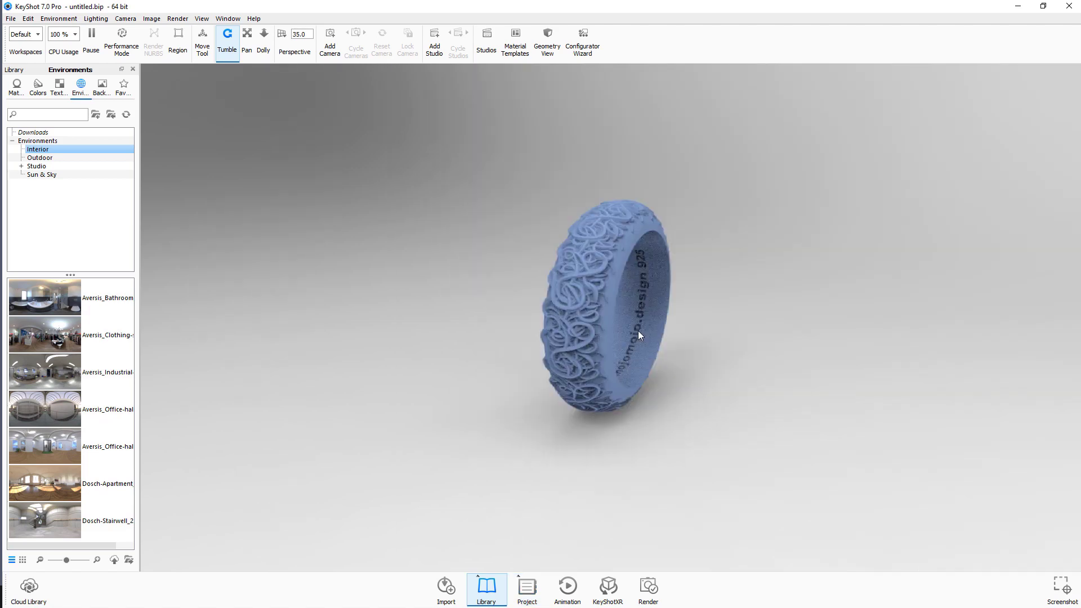
Show the Project window again and set the Free Camera's perspective focal length to 31.91 mm with the ring framed closer
{"action": "key", "text": "space"}
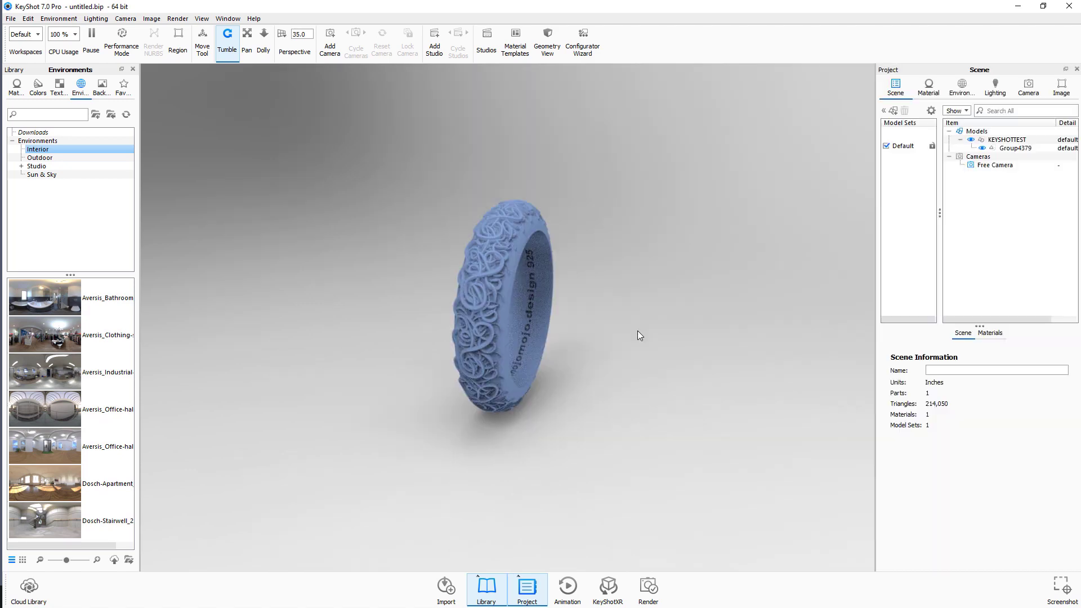
{"action": "key", "text": "space"}
{"action": "key", "text": "space"}
{"action": "left_click_drag", "start_coordinate": [660, 259], "coordinate": [623, 261]}
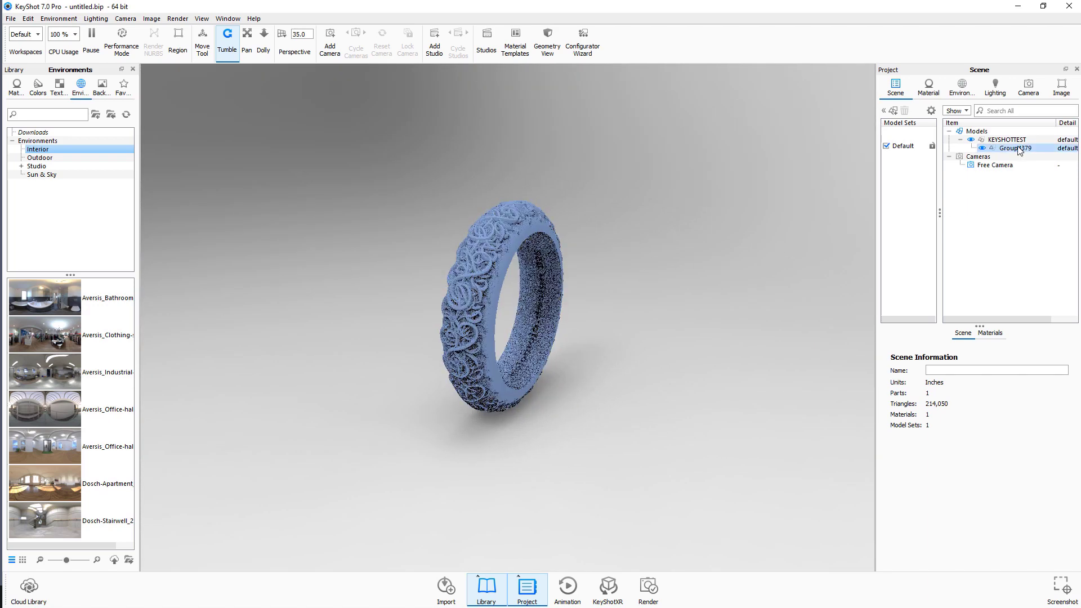
{"action": "left_click", "coordinate": [1027, 91]}
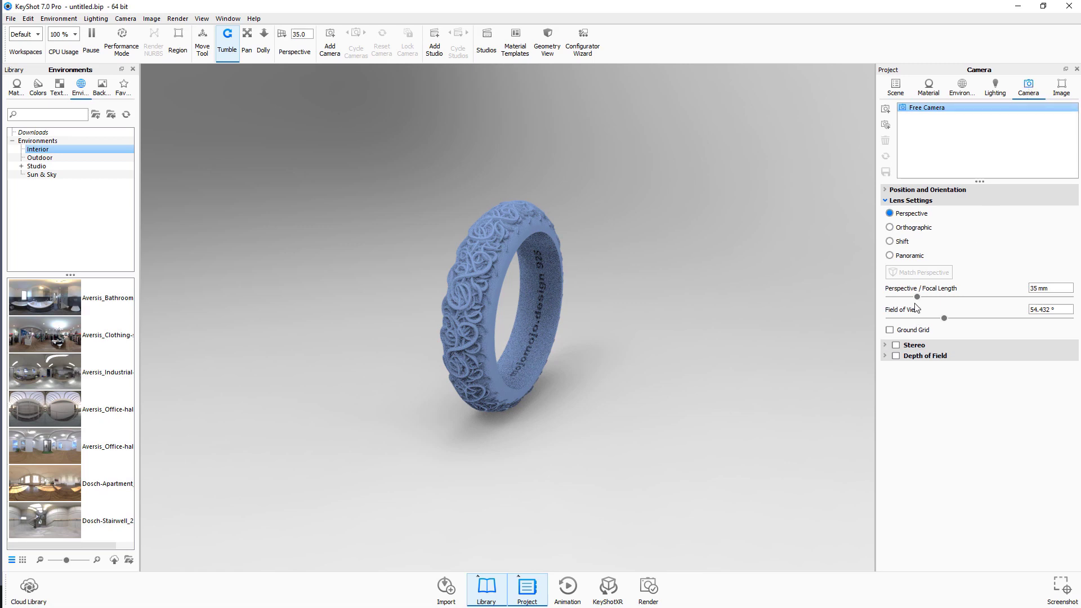
{"action": "mouse_move", "coordinate": [918, 302]}
{"action": "left_mouse_down"}
{"action": "mouse_move", "coordinate": [944, 300]}
{"action": "mouse_move", "coordinate": [893, 302]}
{"action": "mouse_move", "coordinate": [1047, 304]}
{"action": "mouse_move", "coordinate": [913, 307]}
{"action": "left_mouse_up"}
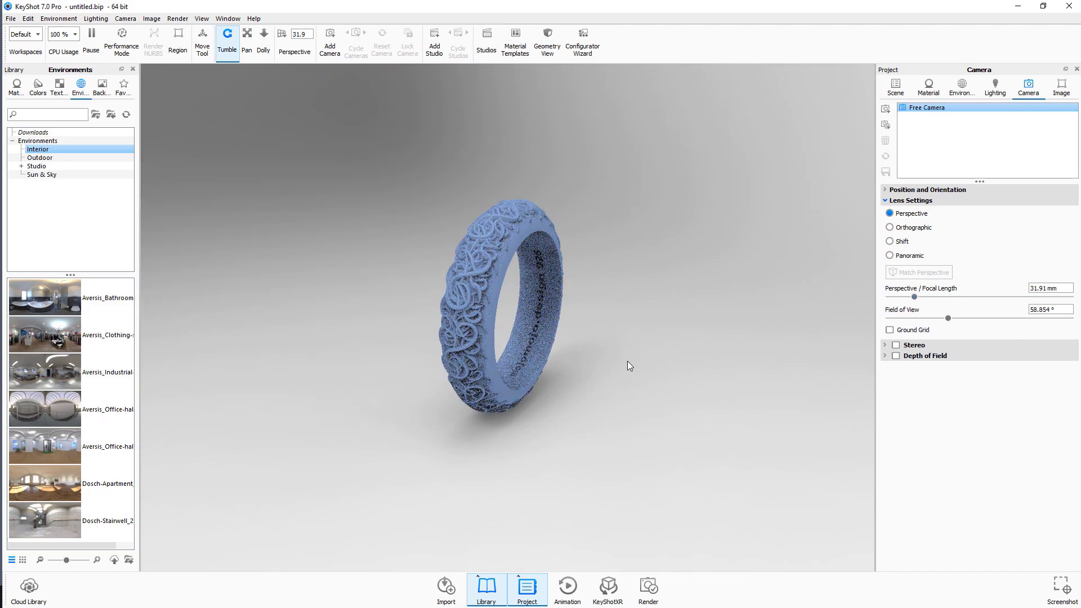
{"action": "scroll", "coordinate": [627, 361], "scroll_direction": "up", "scroll_amount": 5}
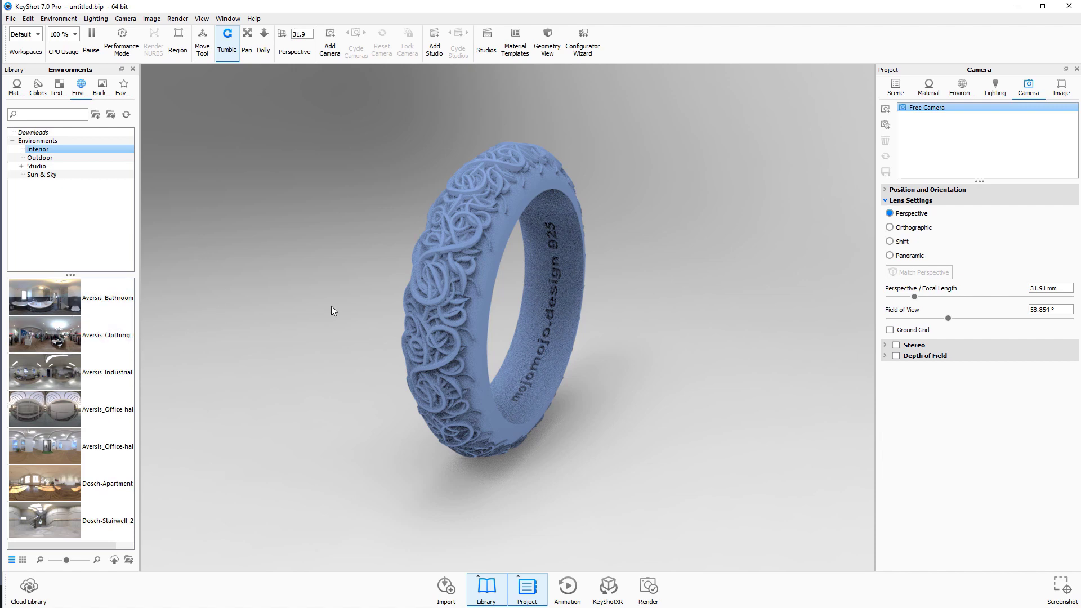
{"action": "left_click_drag", "start_coordinate": [332, 306], "coordinate": [48, 96]}
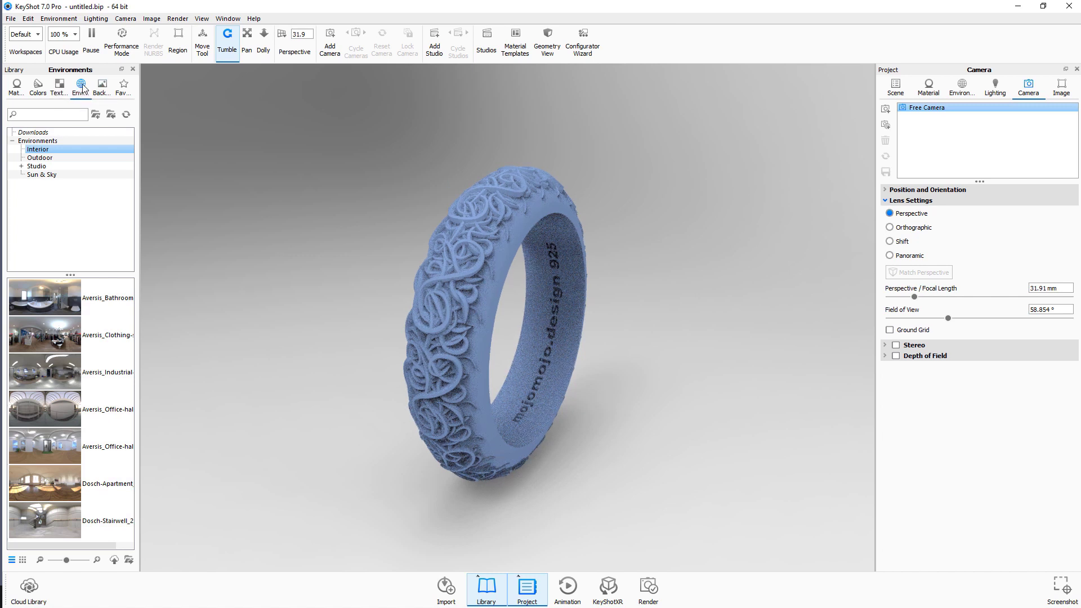
Try several Studio environments on the scene, including 2 Panels Straight, 3 Point Dark 4K and startup
{"action": "left_click", "coordinate": [36, 167]}
{"action": "left_click_drag", "start_coordinate": [42, 336], "coordinate": [286, 322]}
{"action": "left_click_drag", "start_coordinate": [45, 297], "coordinate": [242, 324]}
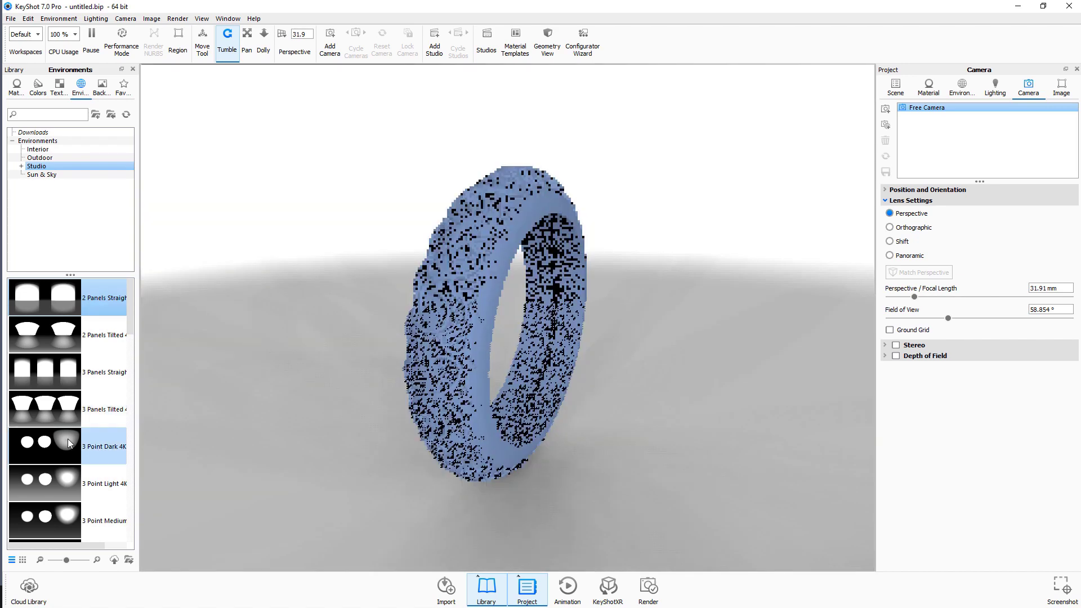
{"action": "left_click_drag", "start_coordinate": [45, 445], "coordinate": [315, 370]}
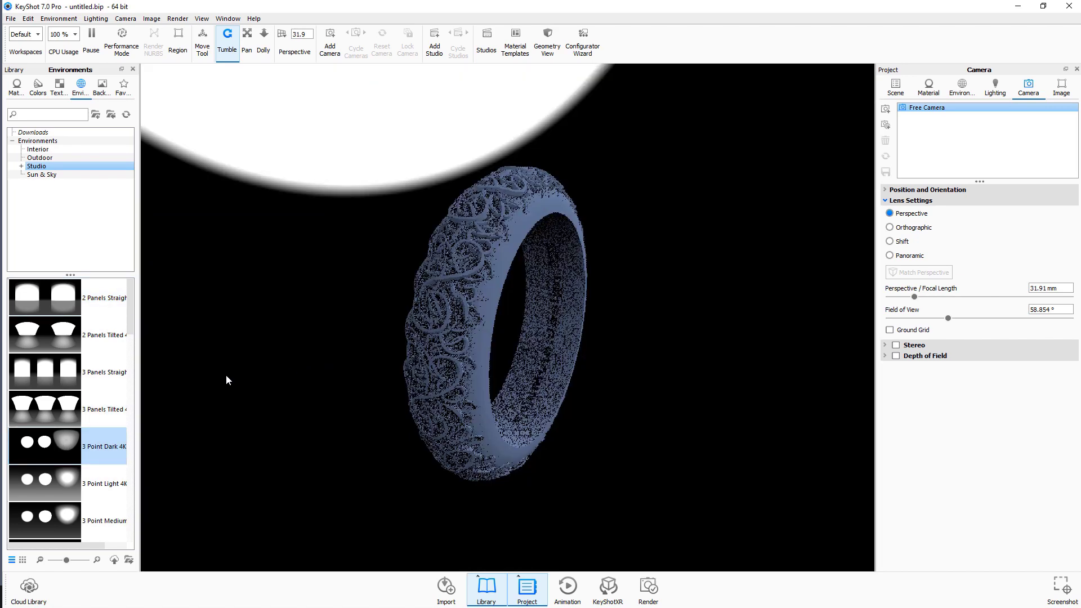
{"action": "scroll", "coordinate": [53, 412], "scroll_direction": "down", "scroll_amount": 5}
{"action": "scroll", "coordinate": [53, 412], "scroll_direction": "down", "scroll_amount": 5}
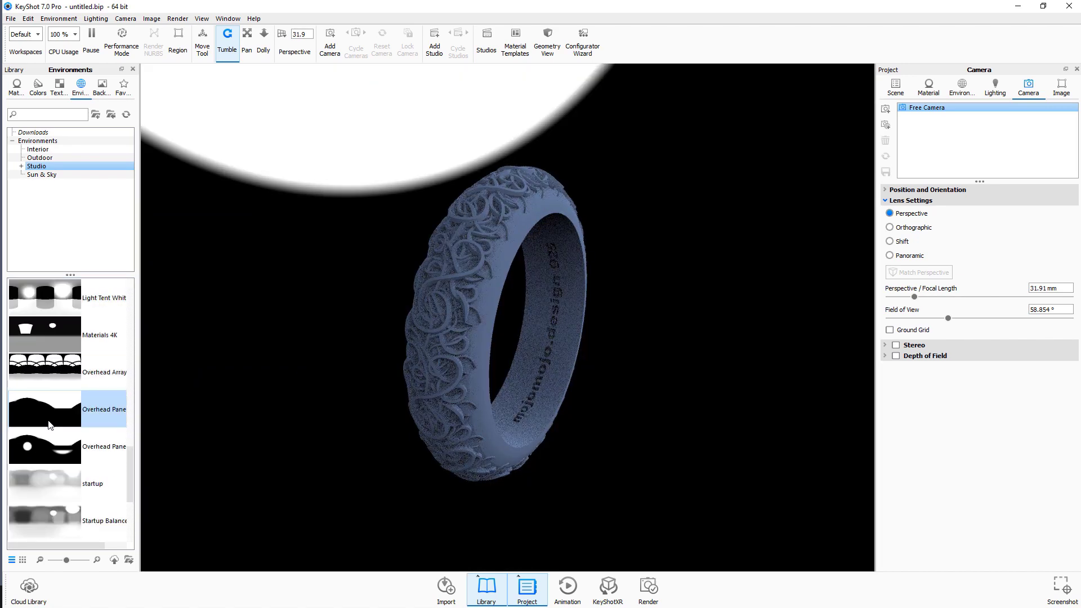
{"action": "left_click_drag", "start_coordinate": [59, 331], "coordinate": [212, 316]}
{"action": "left_click_drag", "start_coordinate": [42, 297], "coordinate": [298, 309]}
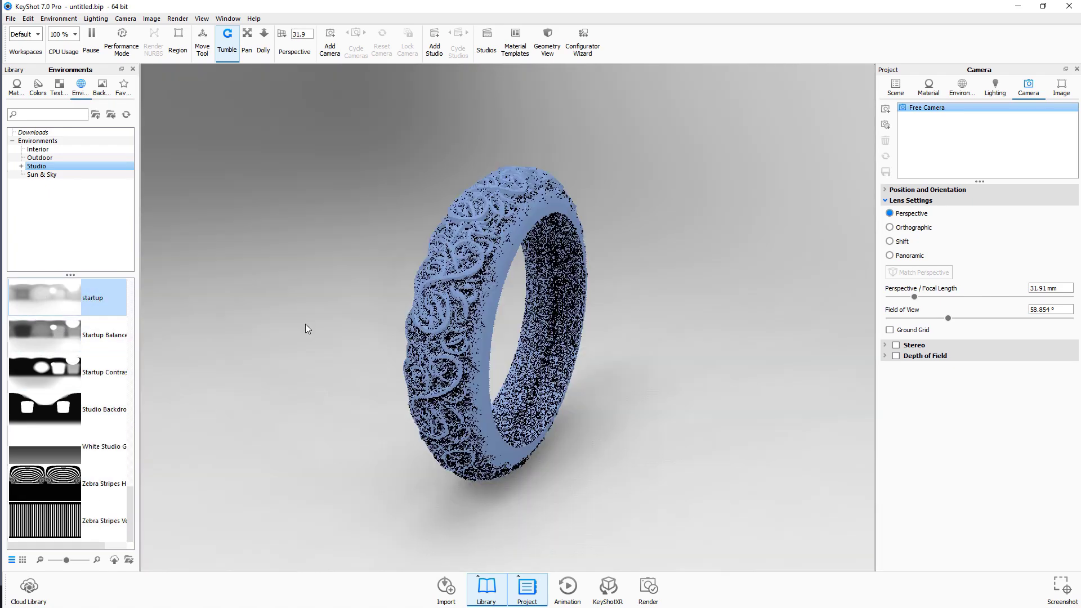
Try the Aversis office hallway and bathroom Interior environments, and light the ring with Aversis_Clothing-store_3k
{"action": "left_click", "coordinate": [38, 158]}
{"action": "left_click", "coordinate": [37, 149]}
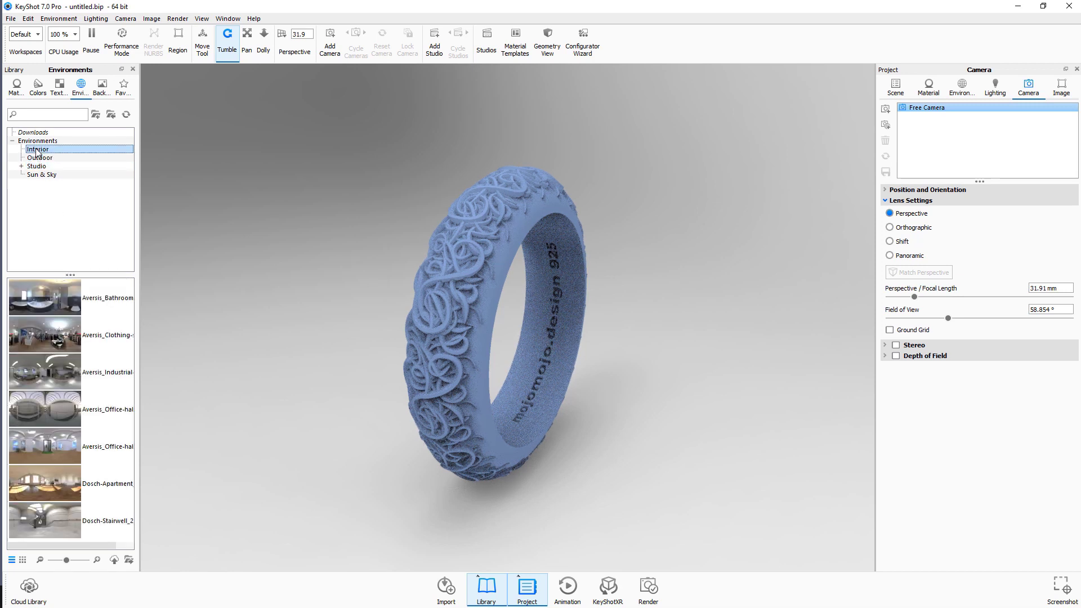
{"action": "left_click_drag", "start_coordinate": [45, 444], "coordinate": [251, 393]}
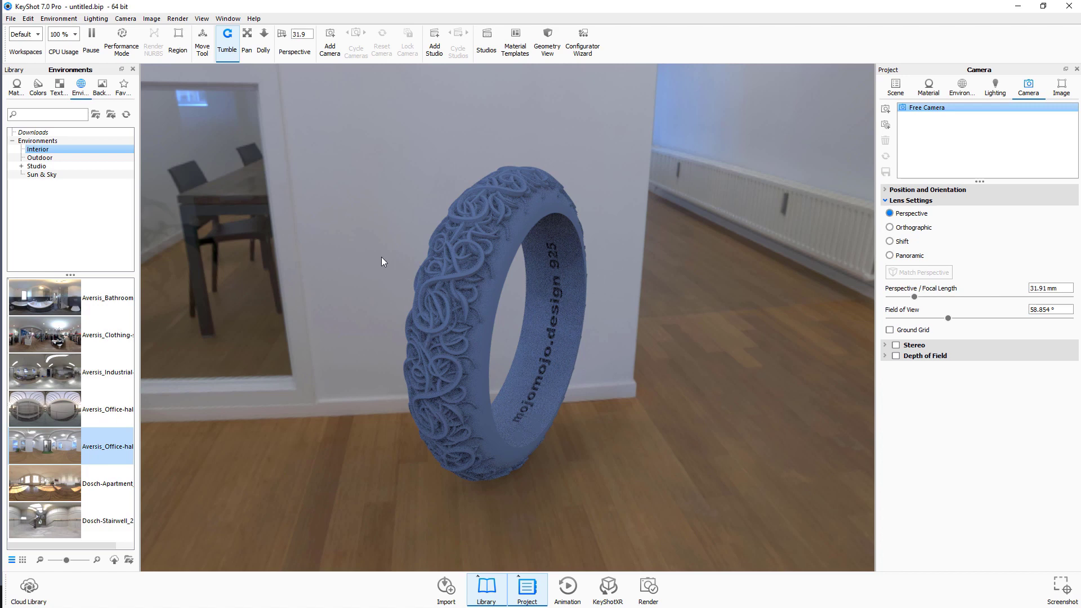
{"action": "left_click_drag", "start_coordinate": [48, 301], "coordinate": [306, 343]}
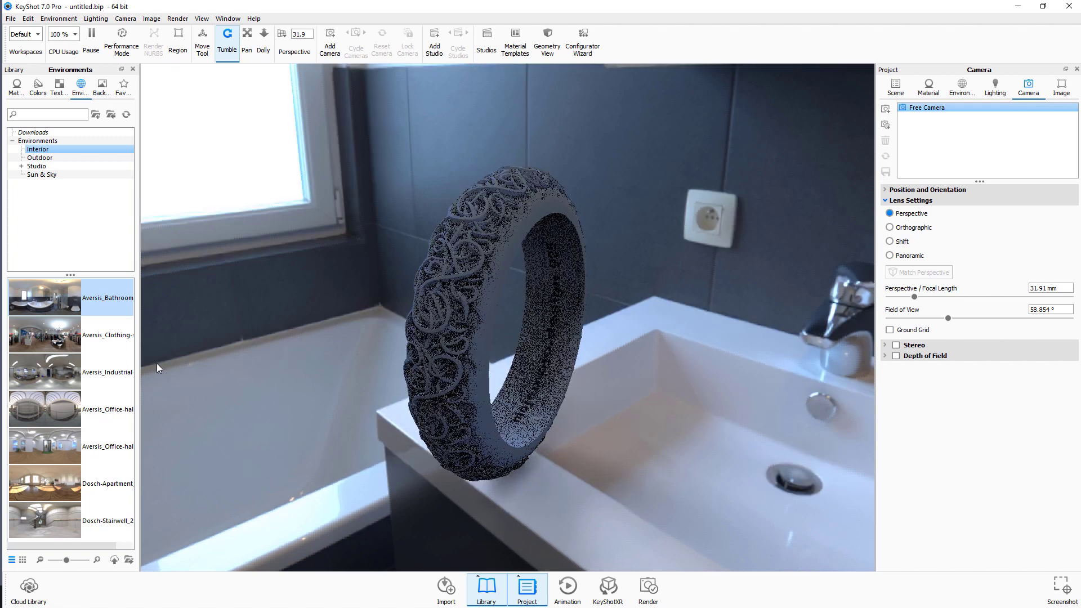
{"action": "left_click_drag", "start_coordinate": [45, 335], "coordinate": [484, 326]}
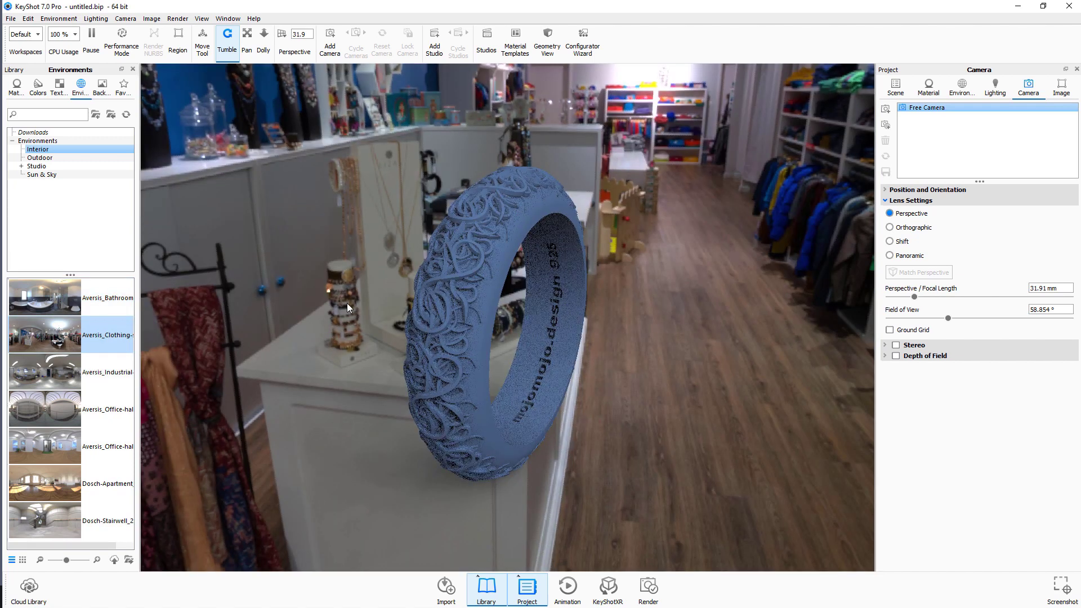
{"action": "left_click_drag", "start_coordinate": [556, 297], "coordinate": [583, 287]}
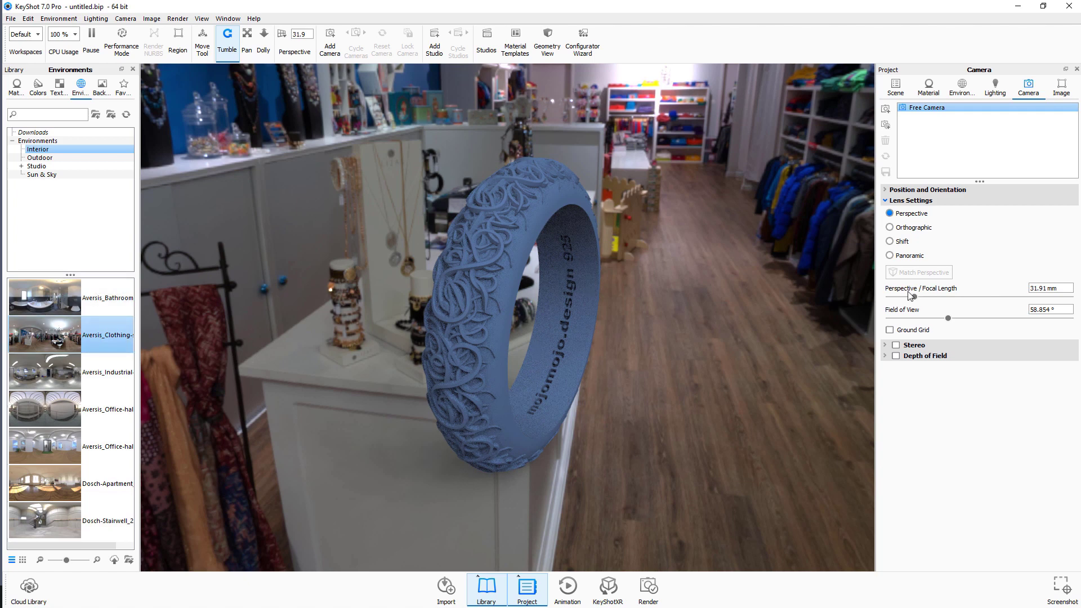
Replace the visible environment background with a solid dark brown-grey colour, RGB 66, 61, 59
{"action": "left_click", "coordinate": [963, 86]}
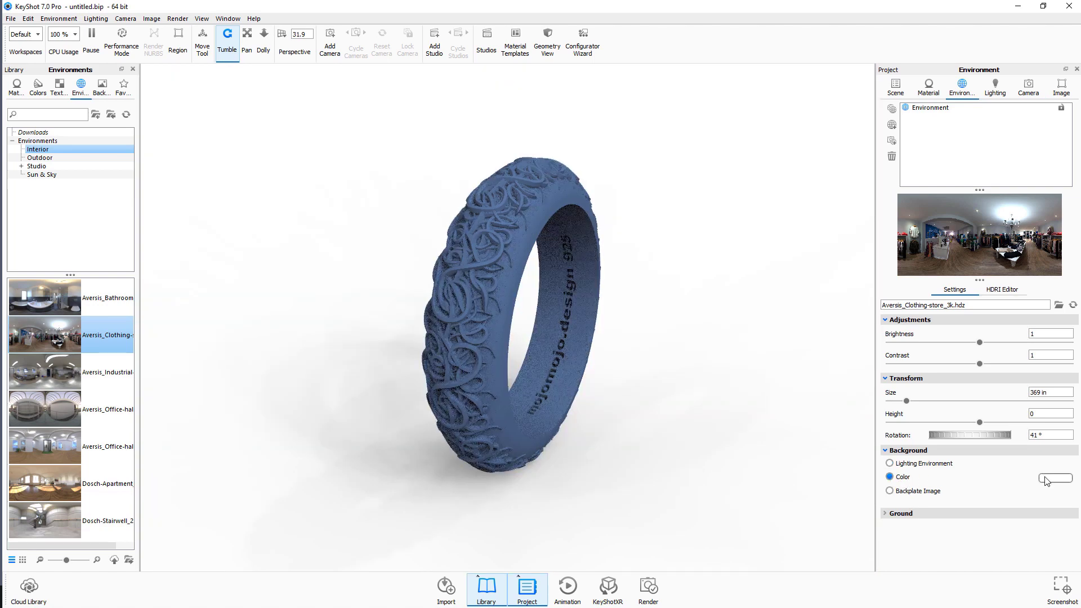
{"action": "left_click", "coordinate": [1055, 478]}
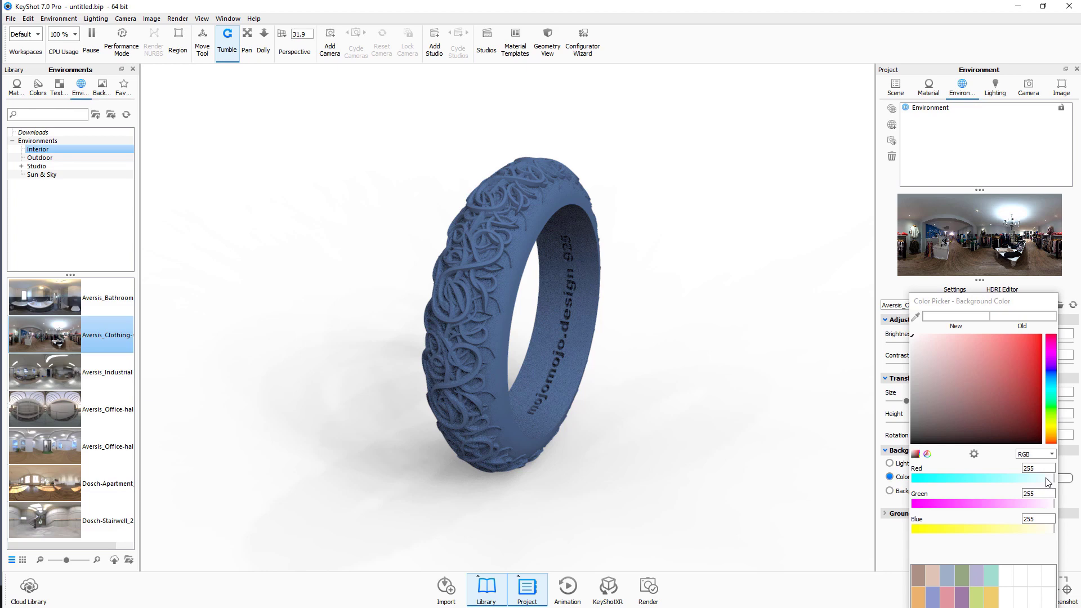
{"action": "left_click", "coordinate": [913, 393]}
{"action": "left_click_drag", "start_coordinate": [912, 393], "coordinate": [911, 425]}
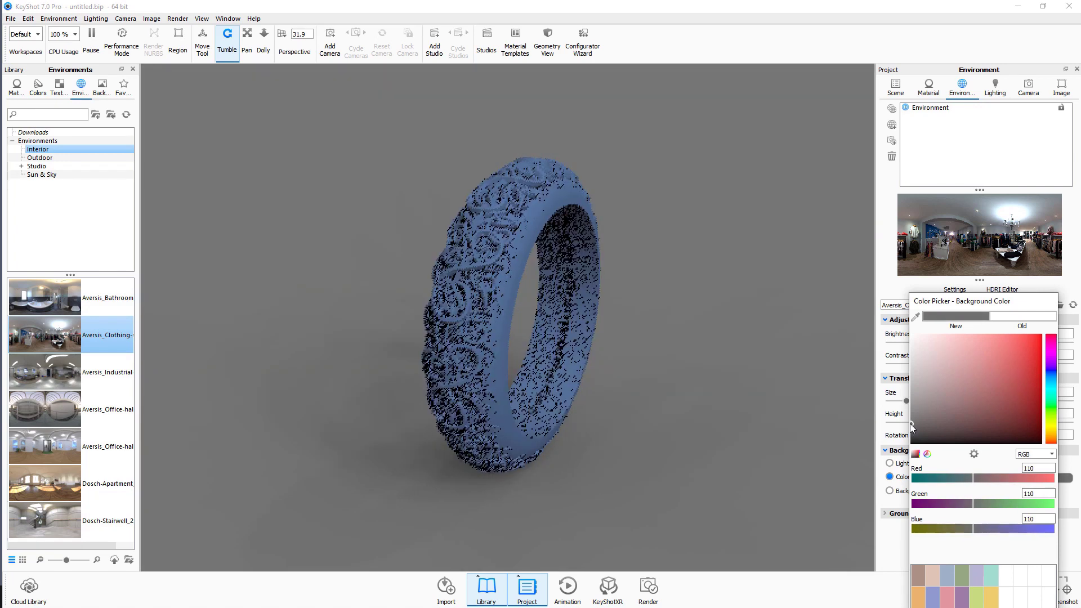
{"action": "left_click_drag", "start_coordinate": [1049, 444], "coordinate": [1050, 444]}
{"action": "left_click_drag", "start_coordinate": [959, 439], "coordinate": [937, 437]}
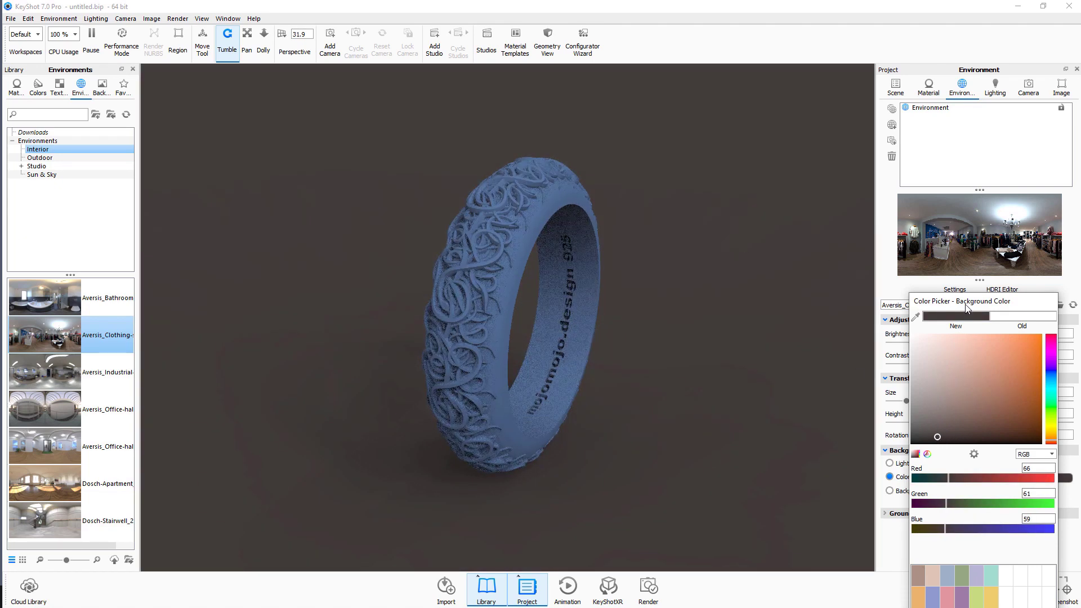
{"action": "left_click_drag", "start_coordinate": [965, 308], "coordinate": [737, 134]}
{"action": "left_click", "coordinate": [772, 513]}
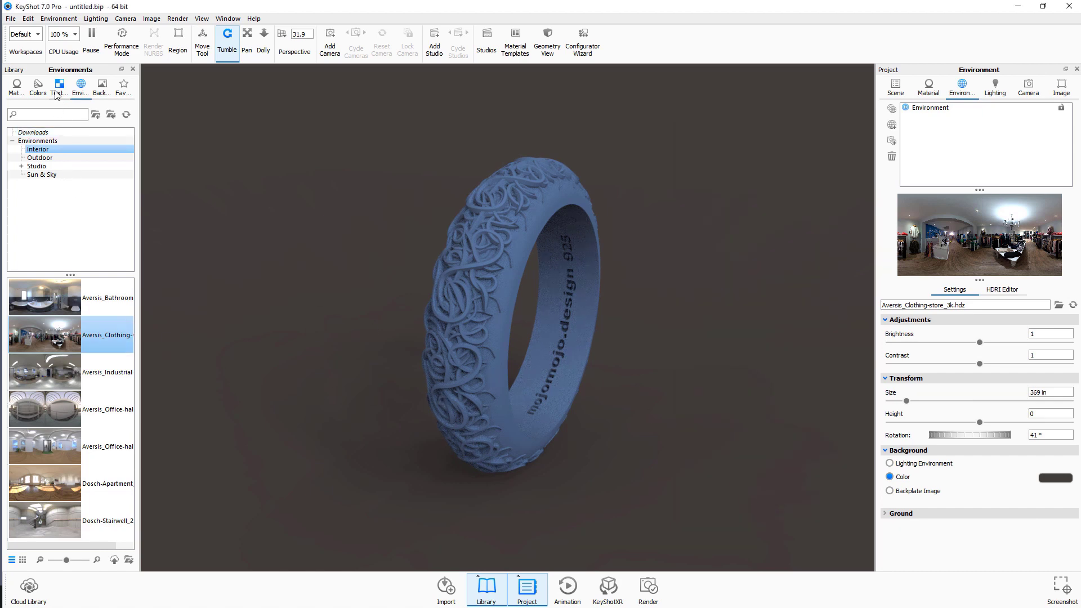
Try the polished aluminum and blue anodized aluminum materials from the Metal library on the ring
{"action": "left_click", "coordinate": [16, 87]}
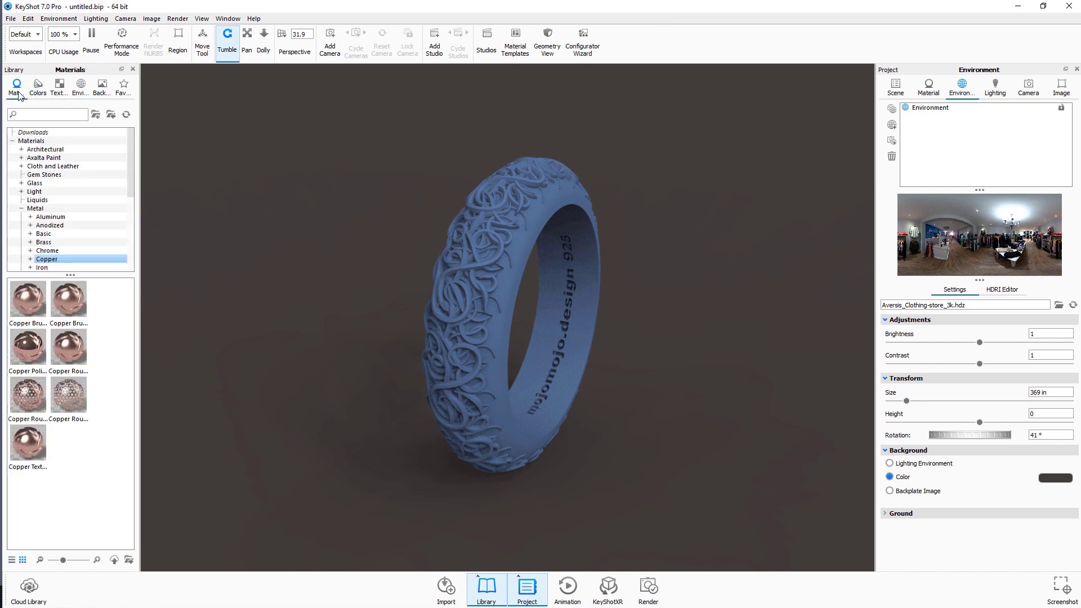
{"action": "left_click", "coordinate": [35, 208]}
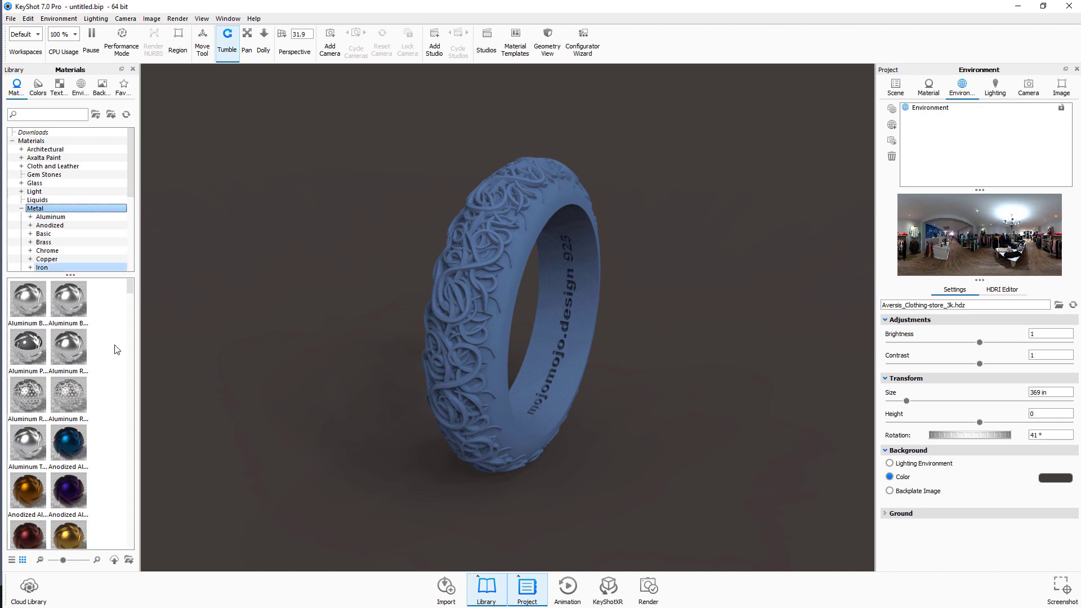
{"action": "left_click_drag", "start_coordinate": [27, 347], "coordinate": [466, 317]}
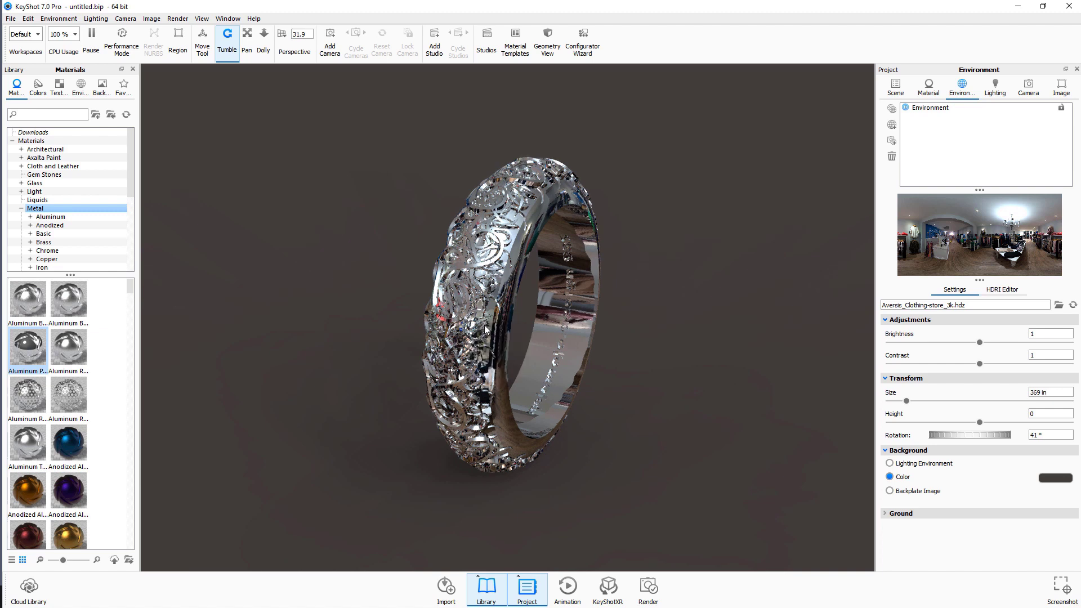
{"action": "left_click", "coordinate": [929, 88]}
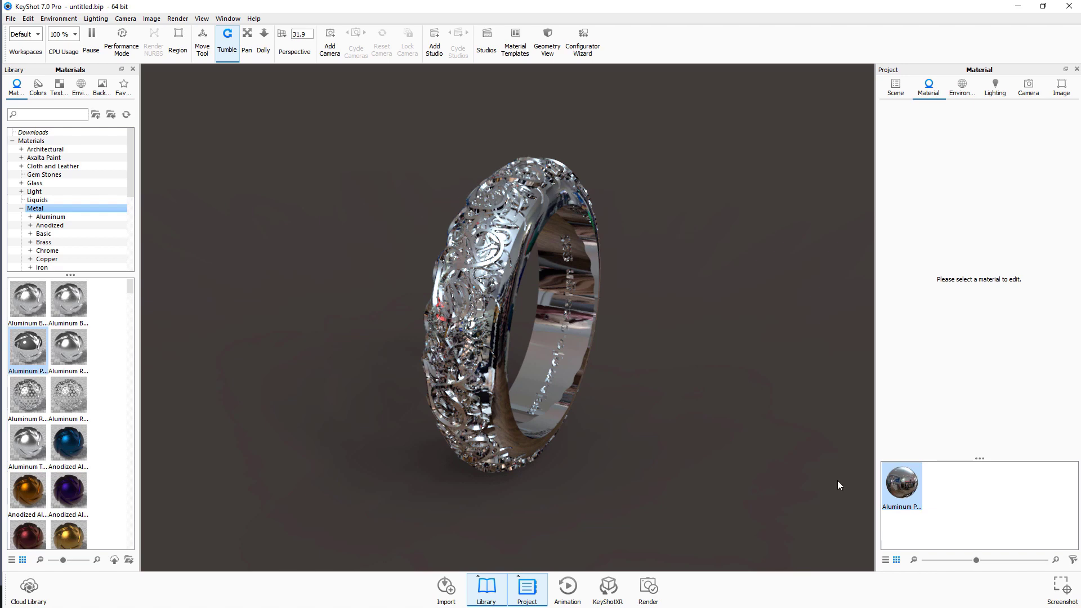
{"action": "left_click_drag", "start_coordinate": [68, 443], "coordinate": [461, 307]}
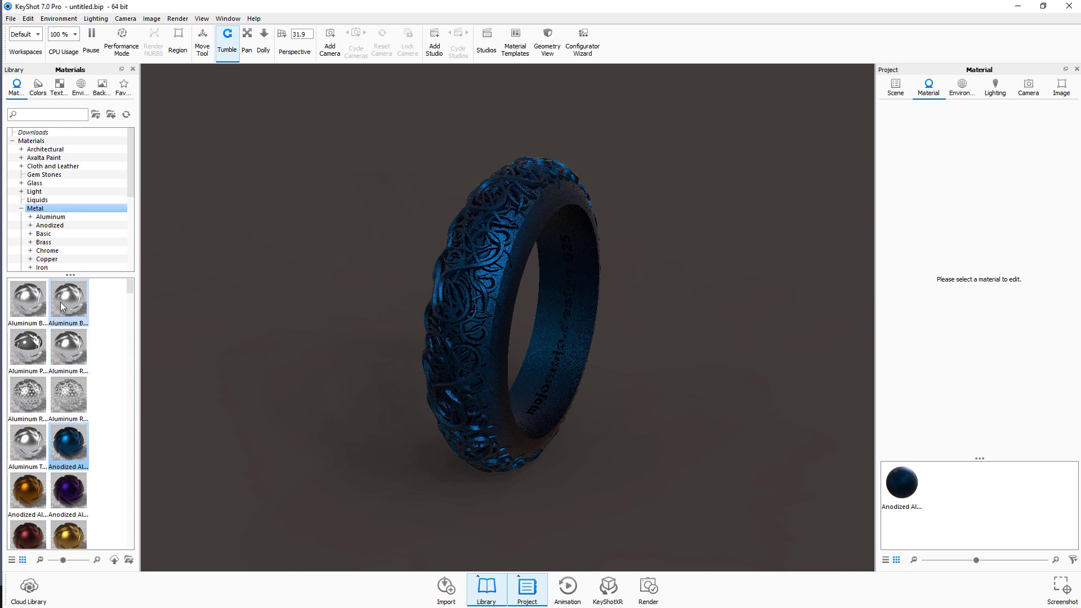
Apply the Nickel Polished material to the ring and set its roughness to 0.0306
{"action": "scroll", "coordinate": [54, 220], "scroll_direction": "down", "scroll_amount": 3}
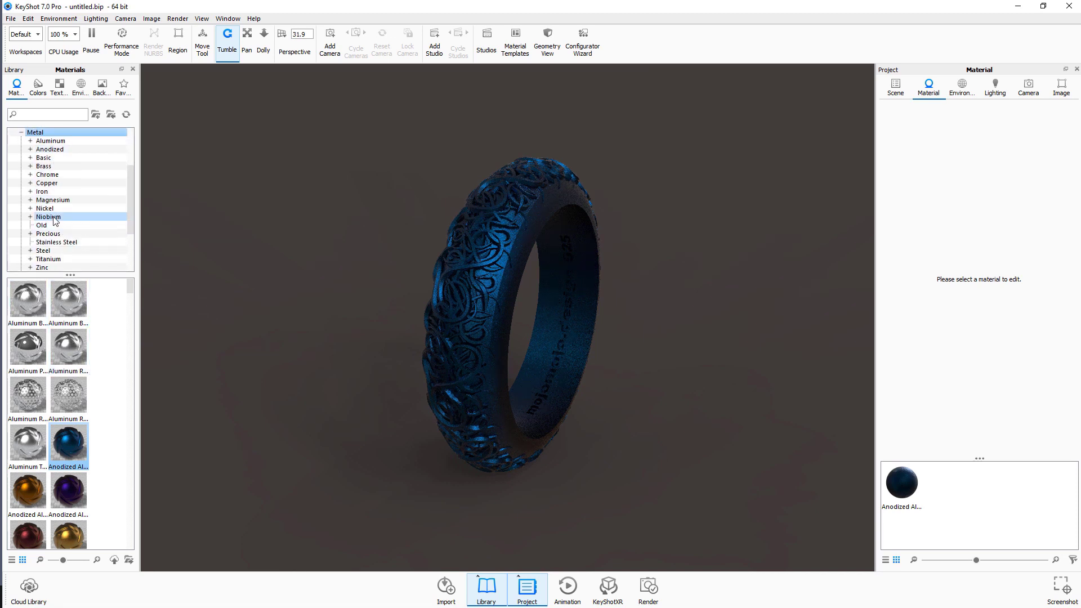
{"action": "left_click", "coordinate": [45, 208]}
{"action": "left_click_drag", "start_coordinate": [28, 346], "coordinate": [487, 263]}
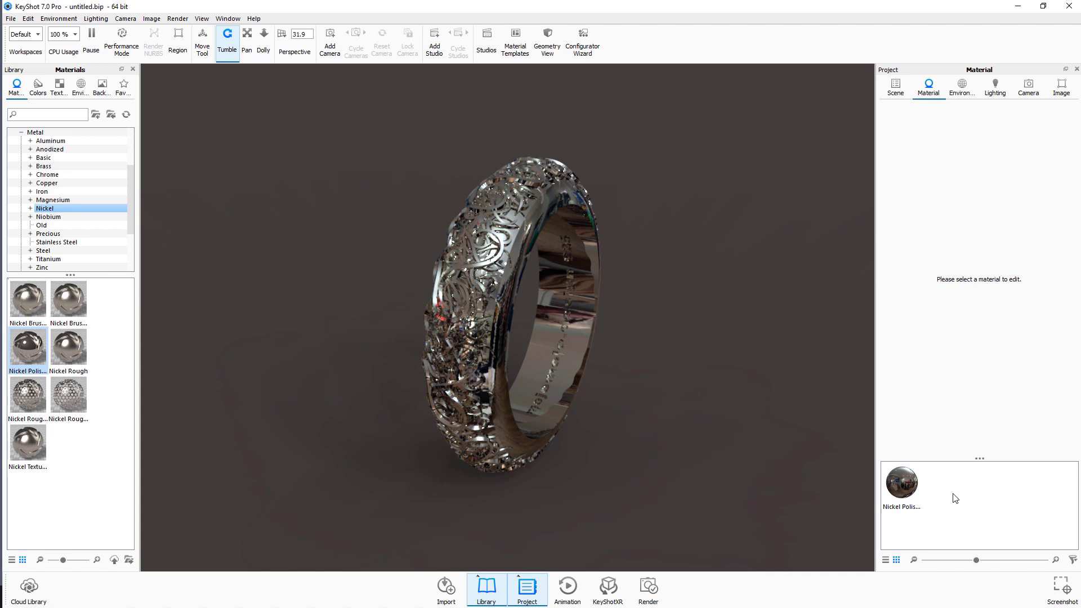
{"action": "double_click", "coordinate": [902, 483]}
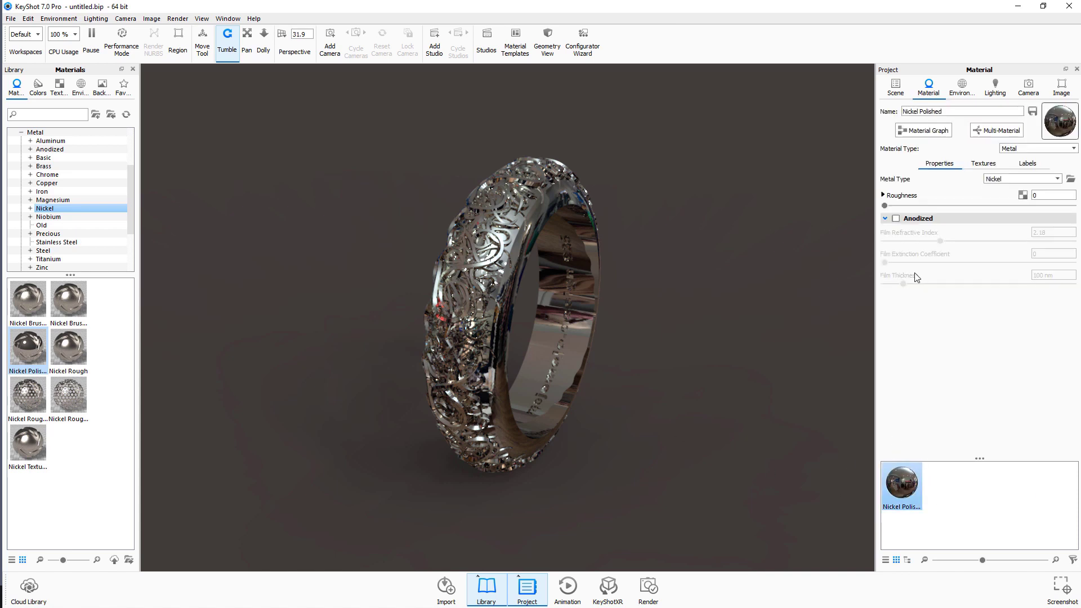
{"action": "mouse_move", "coordinate": [884, 205]}
{"action": "left_mouse_down"}
{"action": "mouse_move", "coordinate": [918, 207]}
{"action": "mouse_move", "coordinate": [904, 206]}
{"action": "left_mouse_up"}
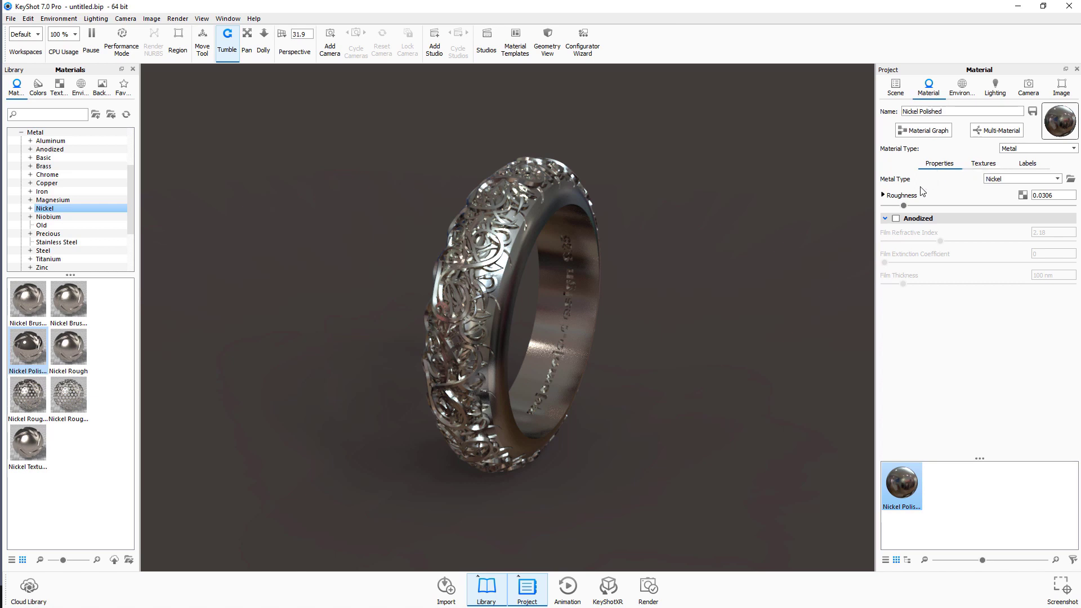
Try the Anodized option and the Magnesium metal type on the ring's material, and restore it to plain Nickel
{"action": "left_click", "coordinate": [896, 219]}
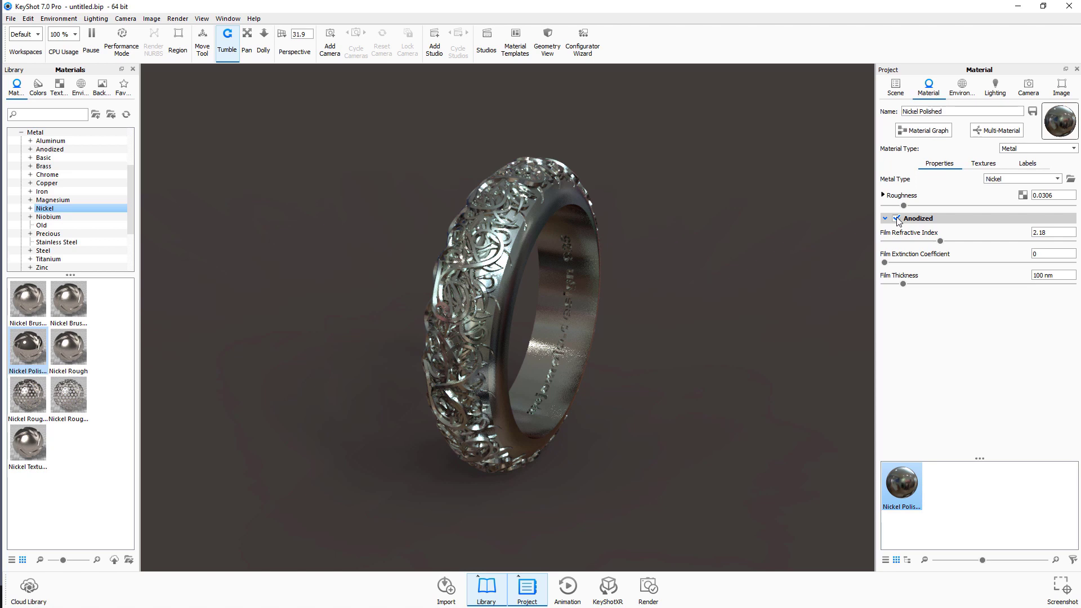
{"action": "left_click", "coordinate": [896, 219]}
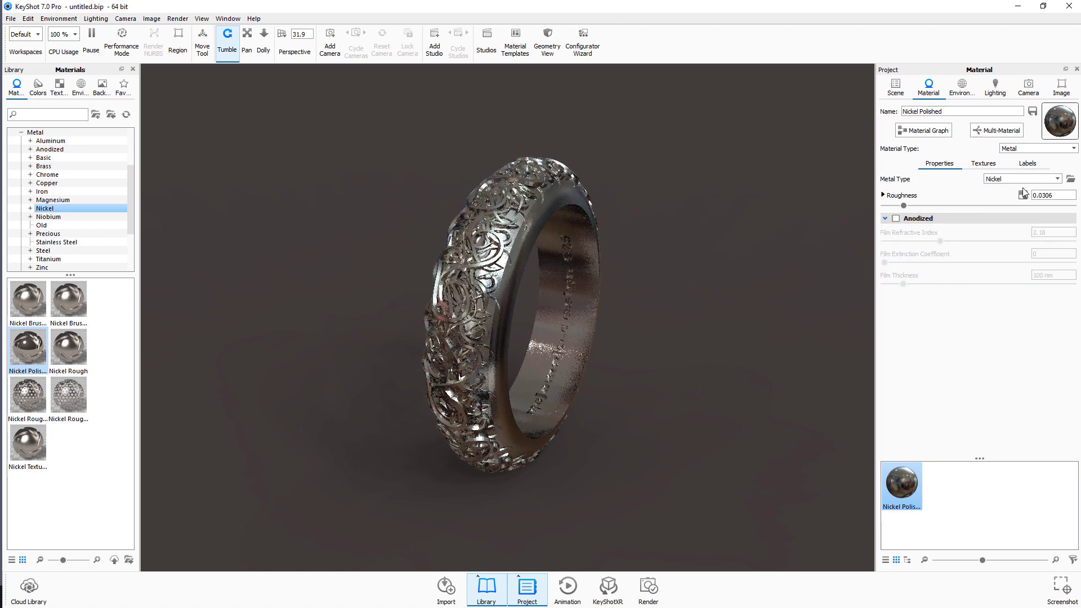
{"action": "left_click", "coordinate": [1058, 179]}
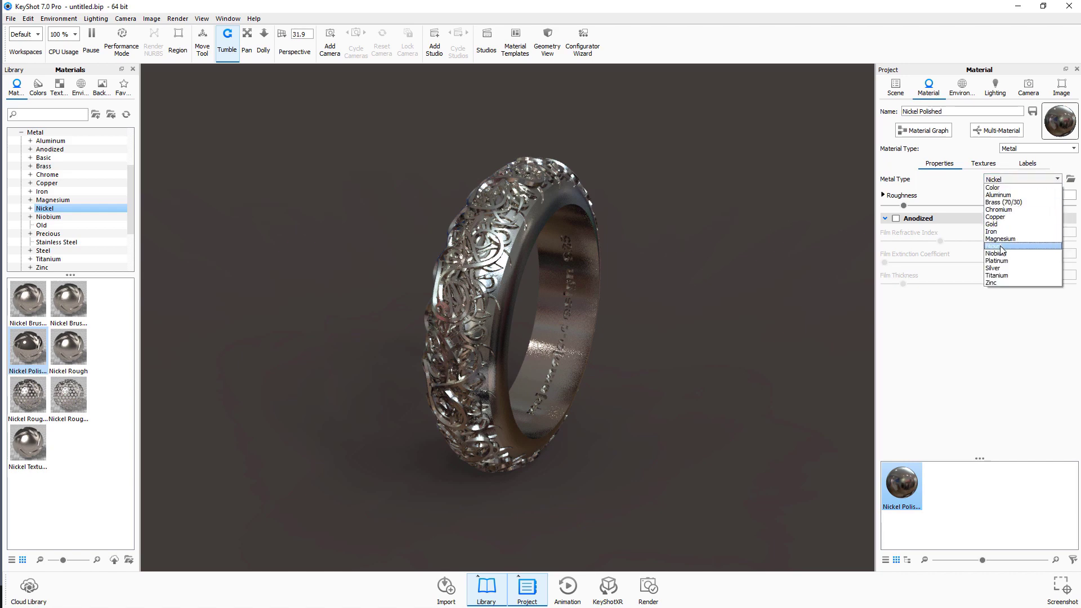
{"action": "left_click", "coordinate": [1001, 238]}
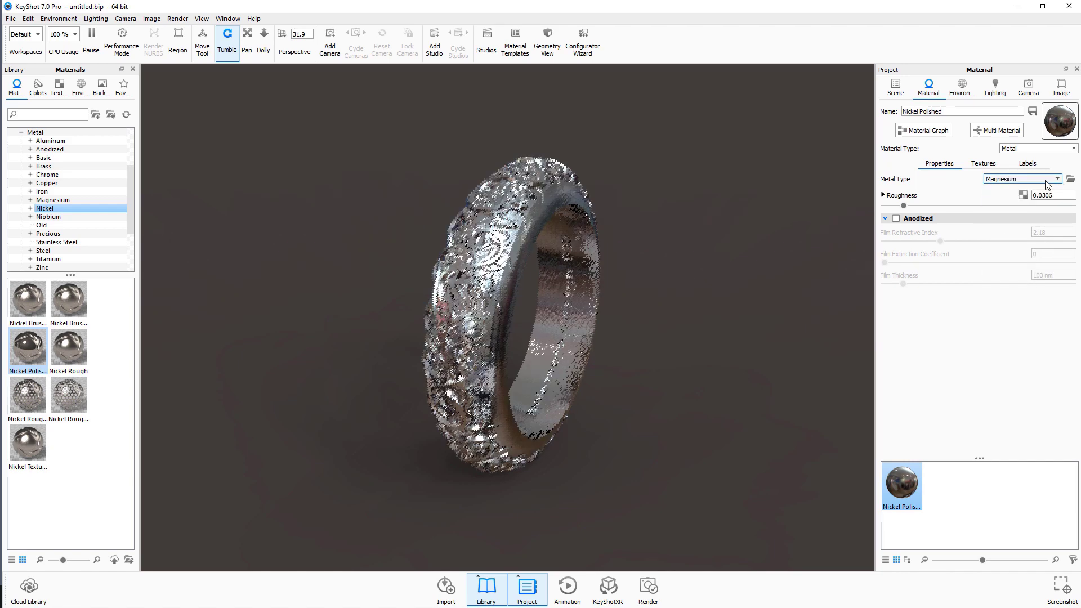
{"action": "left_click", "coordinate": [1021, 179]}
{"action": "left_click", "coordinate": [996, 246]}
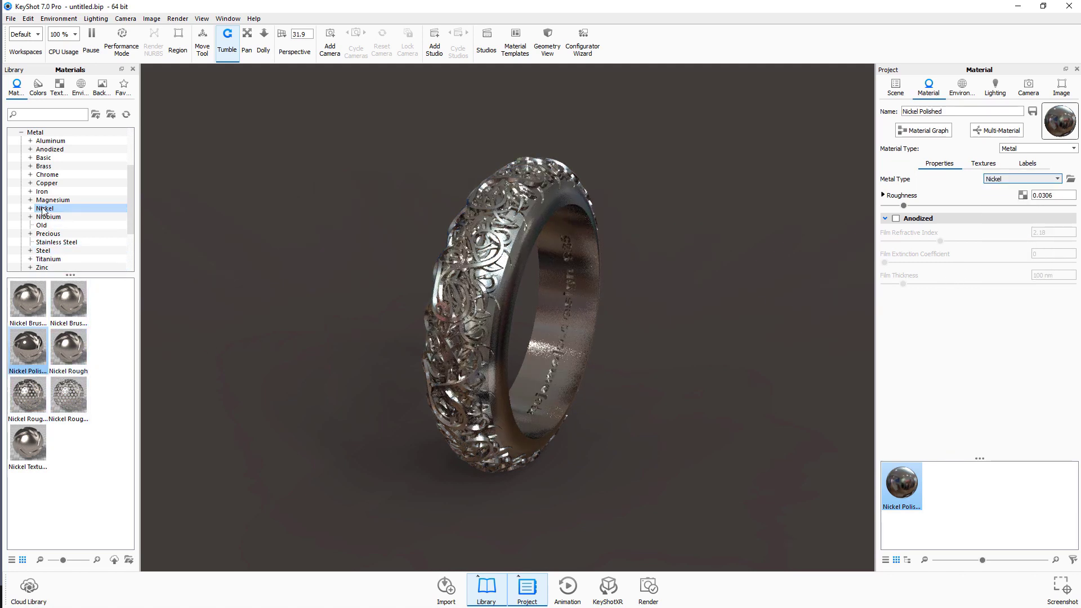
{"action": "scroll", "coordinate": [59, 188], "scroll_direction": "up", "scroll_amount": 2}
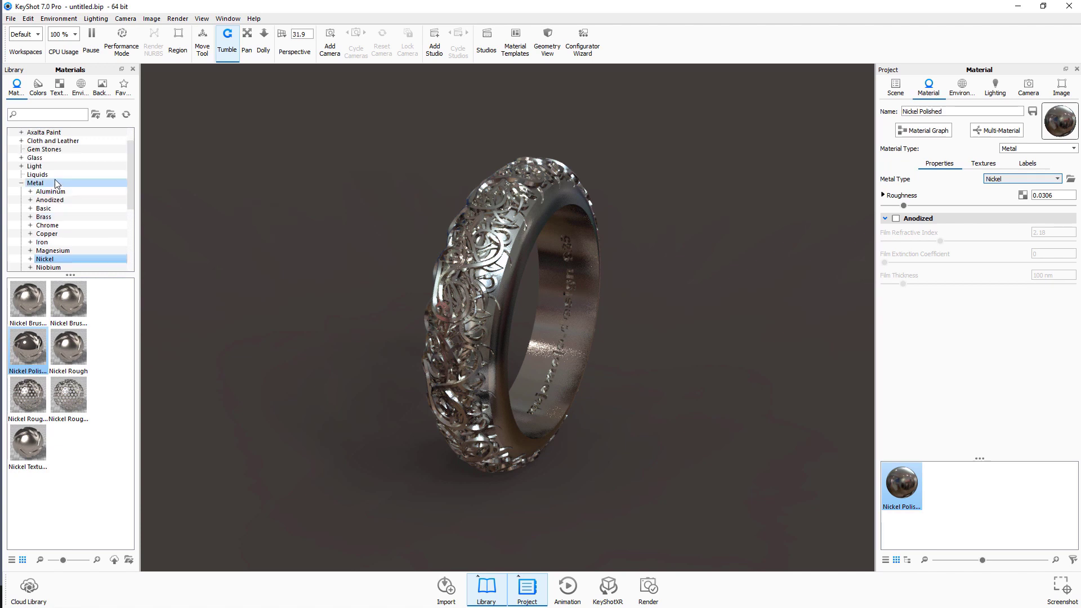
Apply a Curvature texture to the colour channel of the ring's Nickel Polished material
{"action": "scroll", "coordinate": [58, 180], "scroll_direction": "down", "scroll_amount": 4}
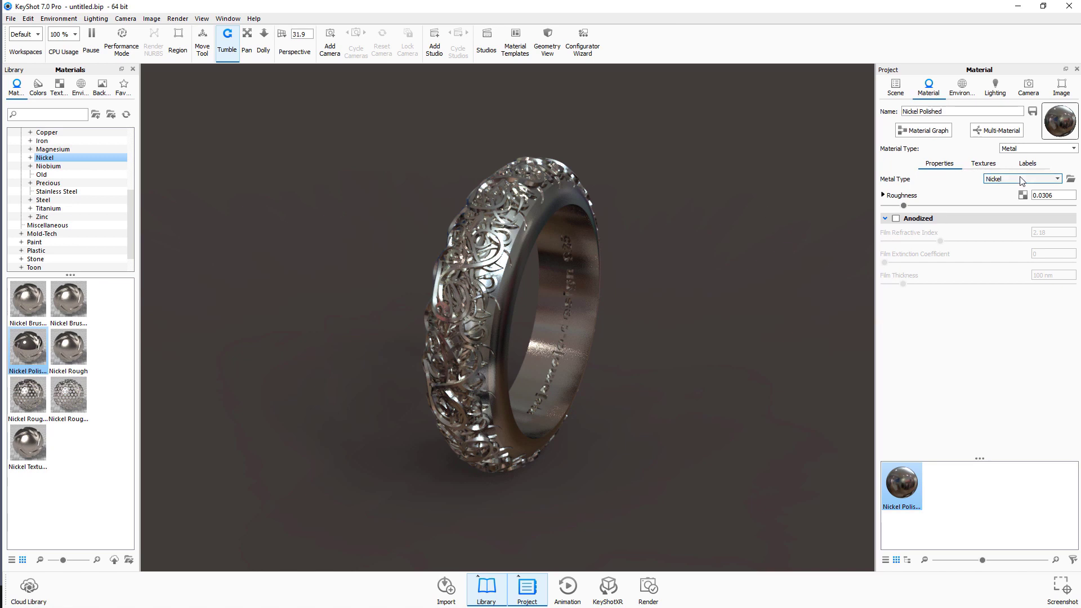
{"action": "left_click", "coordinate": [980, 167]}
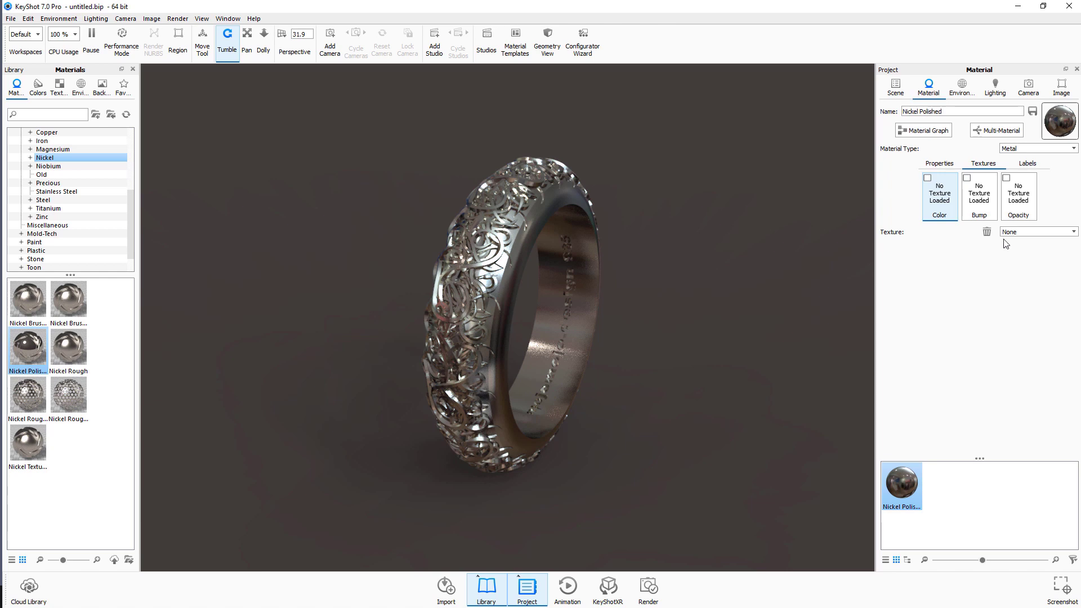
{"action": "left_click", "coordinate": [1049, 237]}
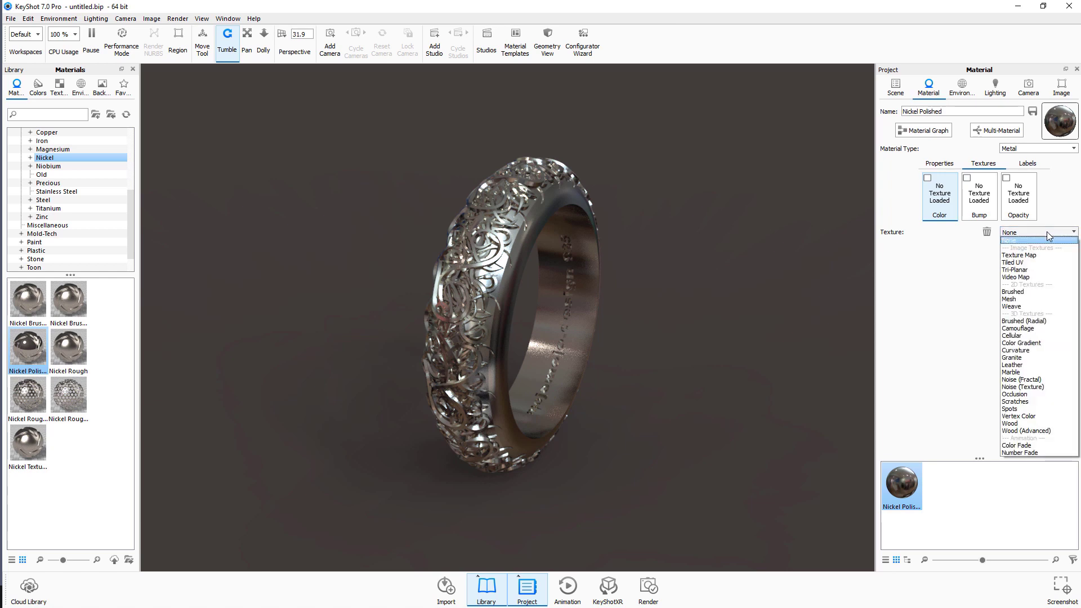
{"action": "left_click", "coordinate": [1015, 351]}
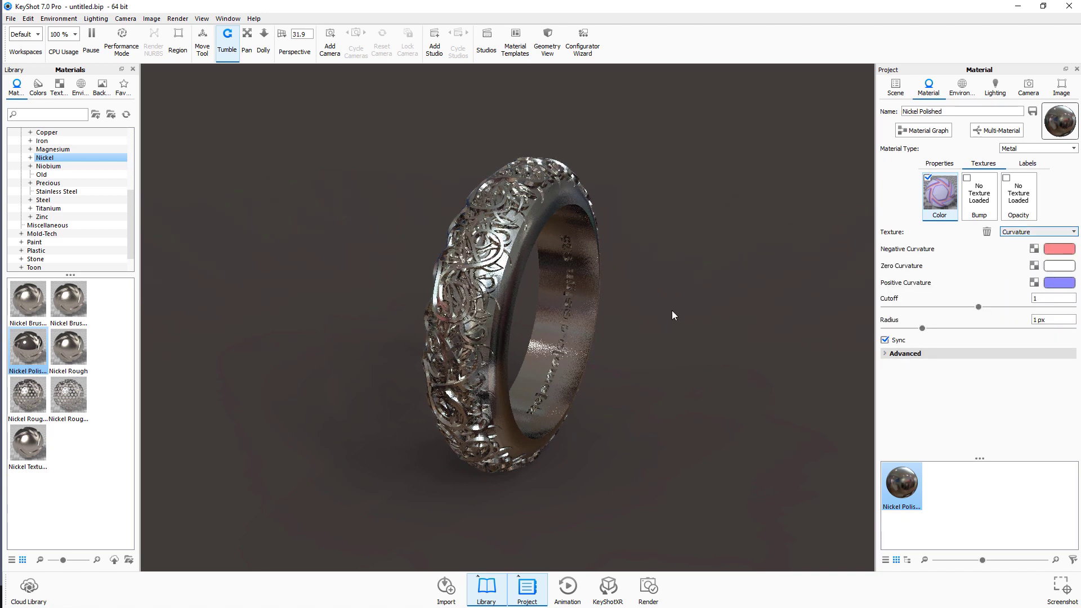
Set both the negative and positive curvature colours of the ring's texture to black, RGB 0, 0, 0
{"action": "scroll", "coordinate": [671, 309], "scroll_direction": "down", "scroll_amount": 2}
{"action": "scroll", "coordinate": [671, 309], "scroll_direction": "up", "scroll_amount": 4}
{"action": "scroll", "coordinate": [672, 306], "scroll_direction": "up", "scroll_amount": 3}
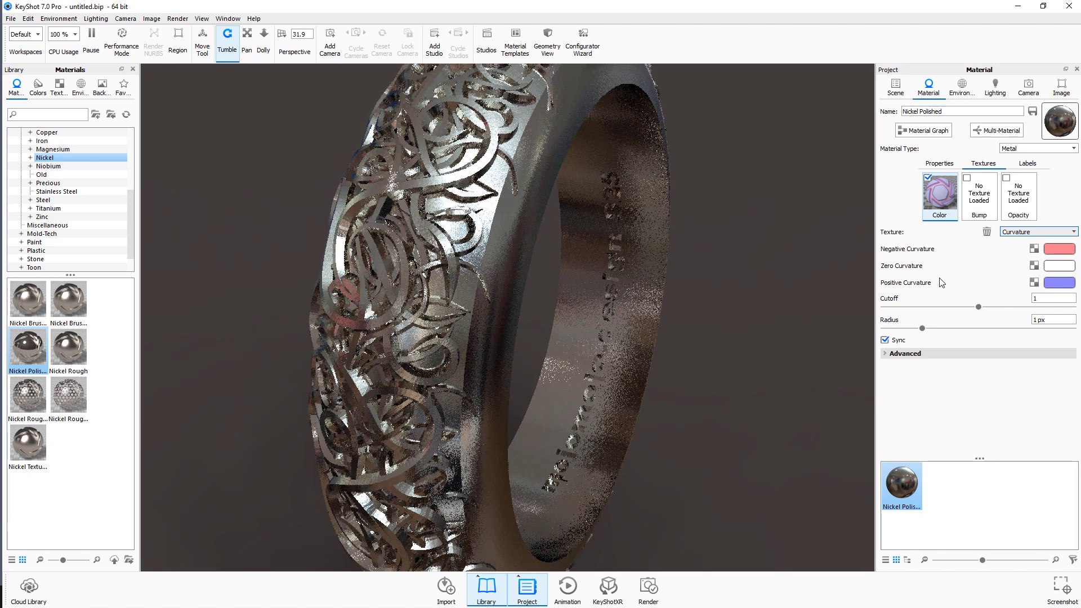
{"action": "left_click", "coordinate": [1054, 249]}
{"action": "left_click_drag", "start_coordinate": [746, 249], "coordinate": [675, 281]}
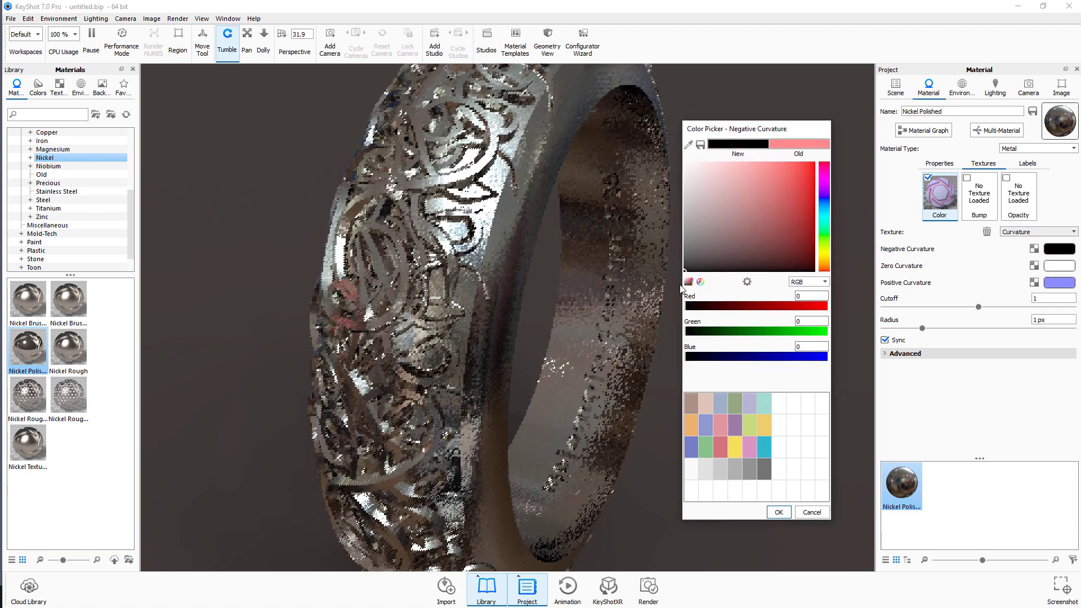
{"action": "left_click", "coordinate": [779, 512]}
{"action": "left_click", "coordinate": [1058, 282]}
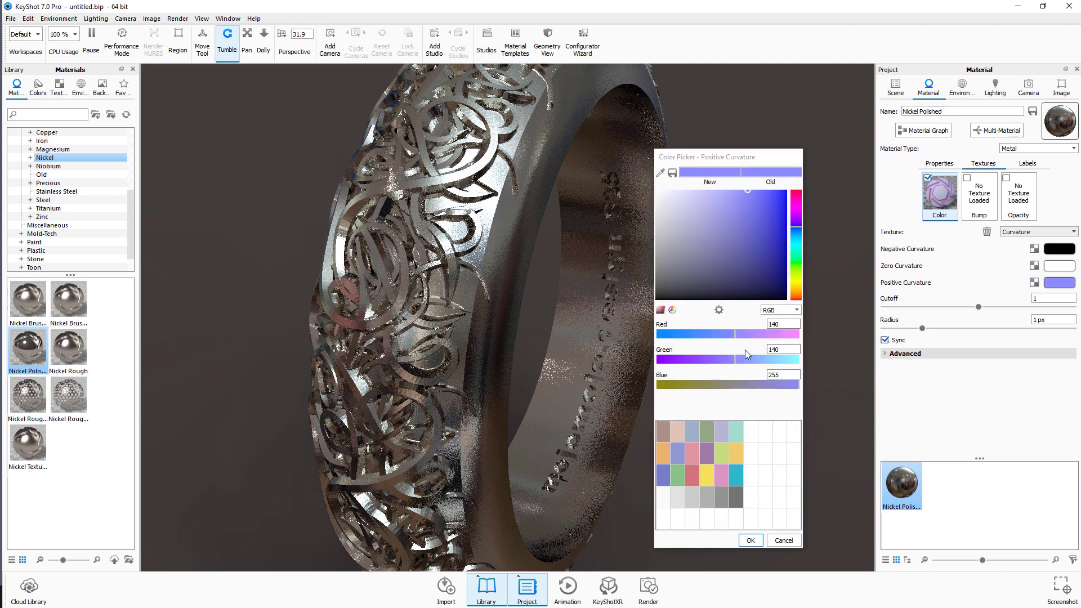
{"action": "left_click_drag", "start_coordinate": [684, 251], "coordinate": [656, 298]}
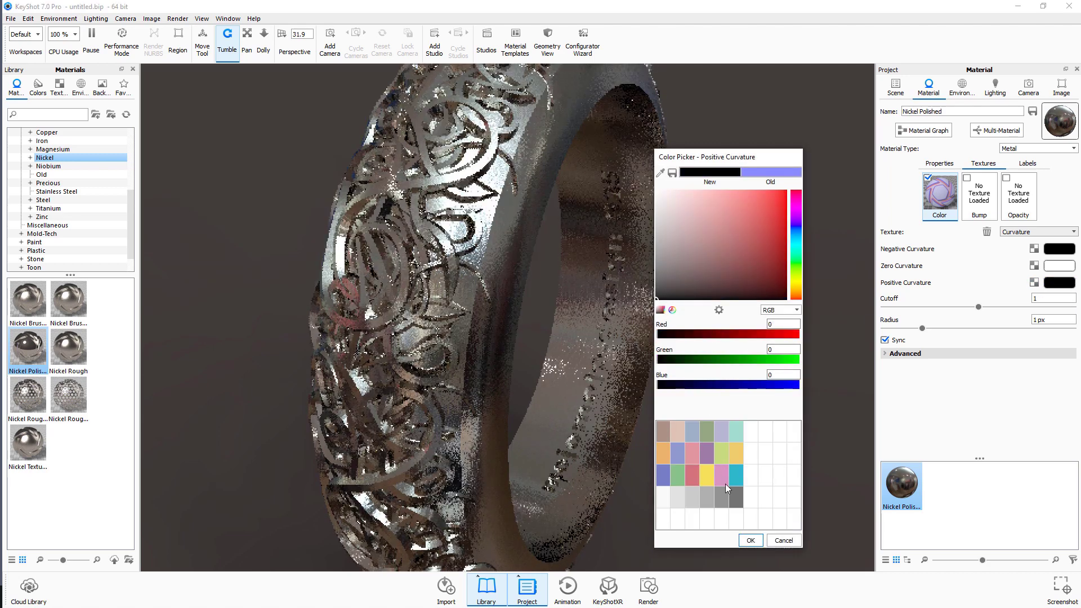
{"action": "left_click", "coordinate": [750, 540]}
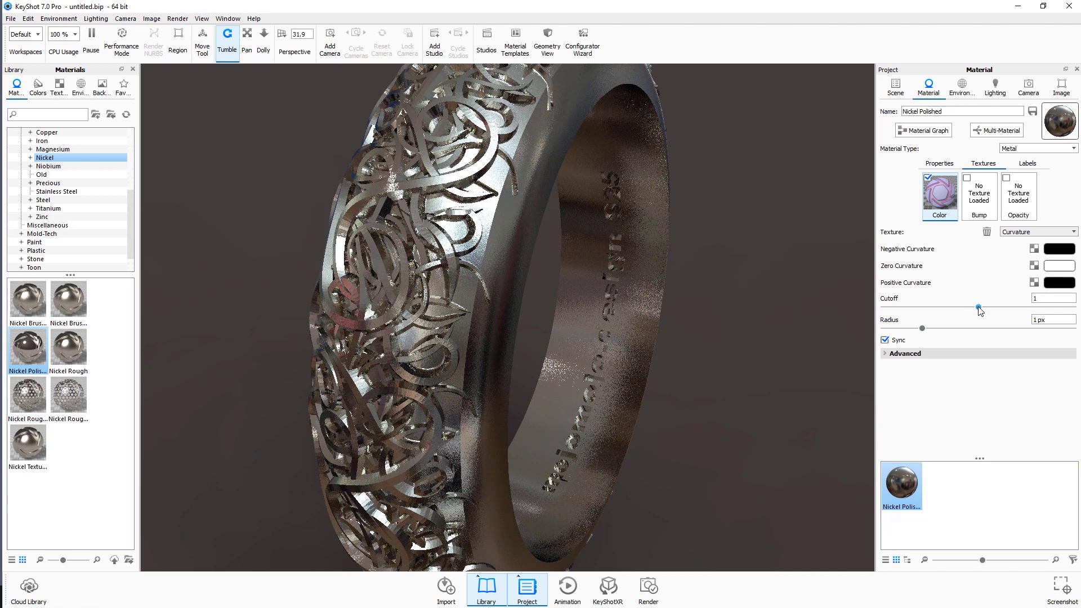
Set the curvature texture's cutoff to 2, radius to 1.855 px and zero curvature colour to grey, RGB 176, 176, 176
{"action": "left_click_drag", "start_coordinate": [978, 307], "coordinate": [1061, 307]}
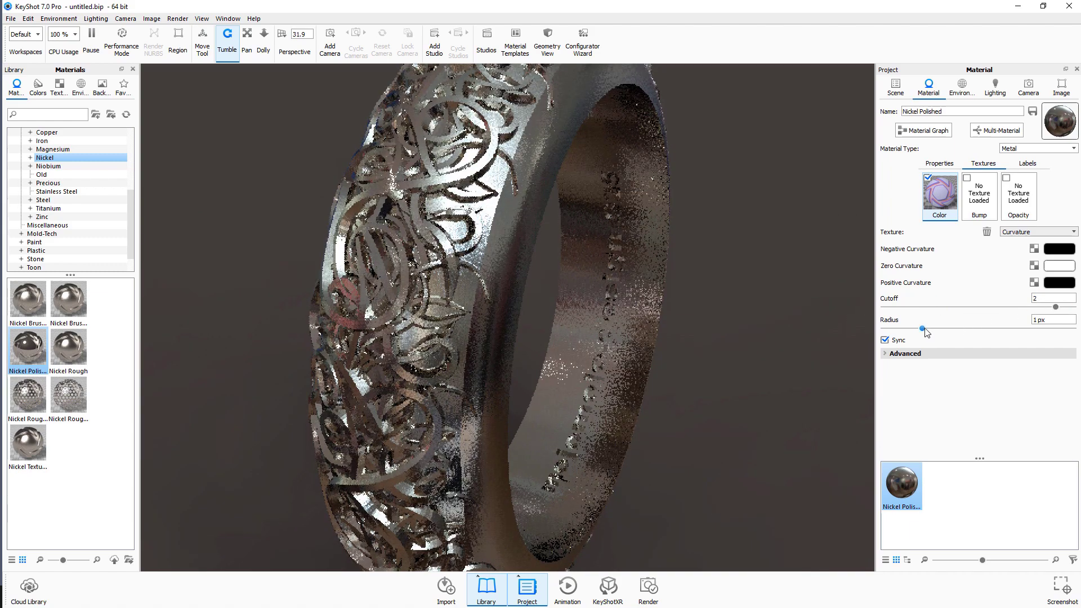
{"action": "left_click_drag", "start_coordinate": [921, 328], "coordinate": [950, 332]}
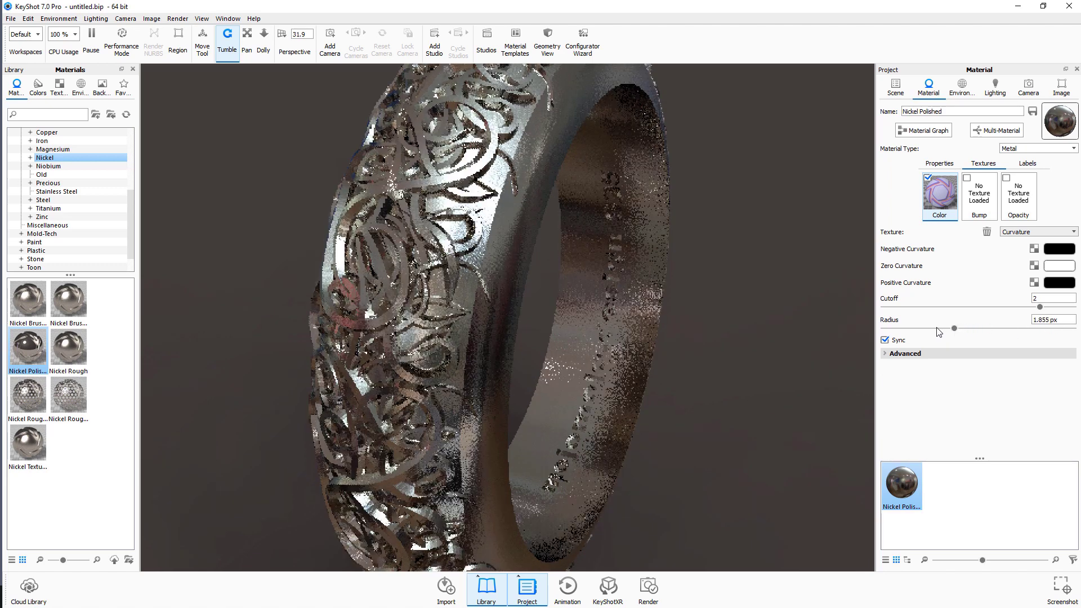
{"action": "left_click", "coordinate": [1050, 269]}
{"action": "left_click", "coordinate": [739, 278]}
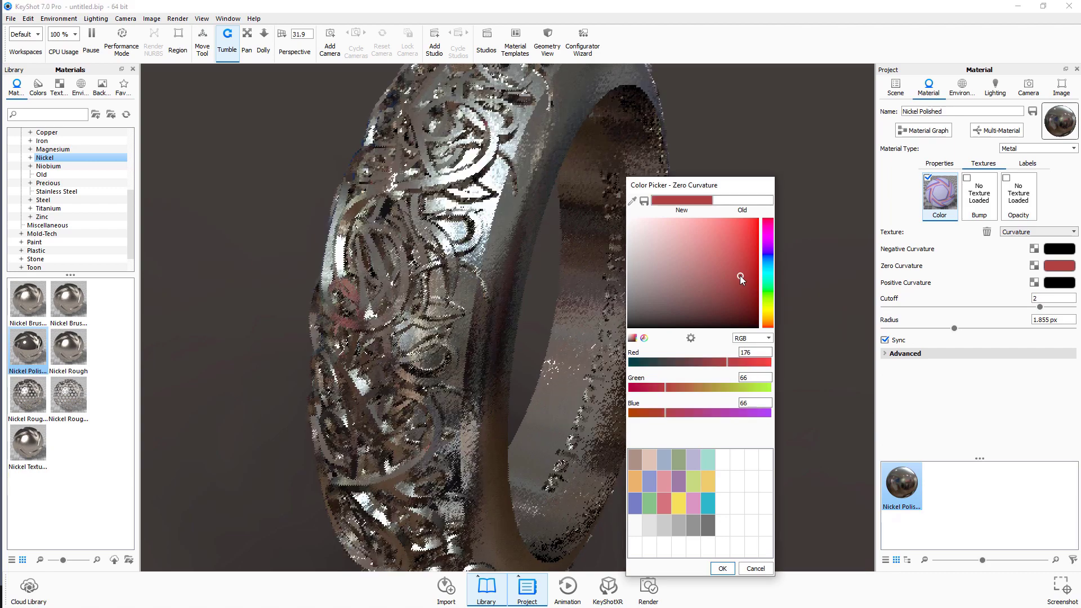
{"action": "left_click", "coordinate": [666, 304]}
{"action": "mouse_move", "coordinate": [642, 320]}
{"action": "left_mouse_down"}
{"action": "mouse_move", "coordinate": [627, 332]}
{"action": "mouse_move", "coordinate": [647, 318]}
{"action": "mouse_move", "coordinate": [631, 262]}
{"action": "mouse_move", "coordinate": [629, 276]}
{"action": "left_mouse_up"}
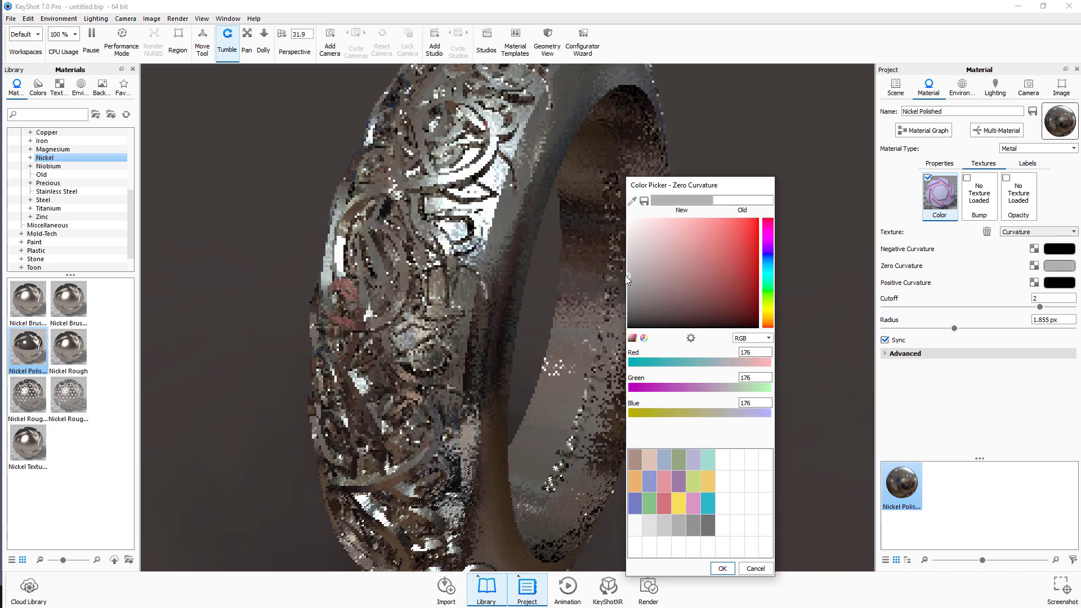
{"action": "key", "text": "Return"}
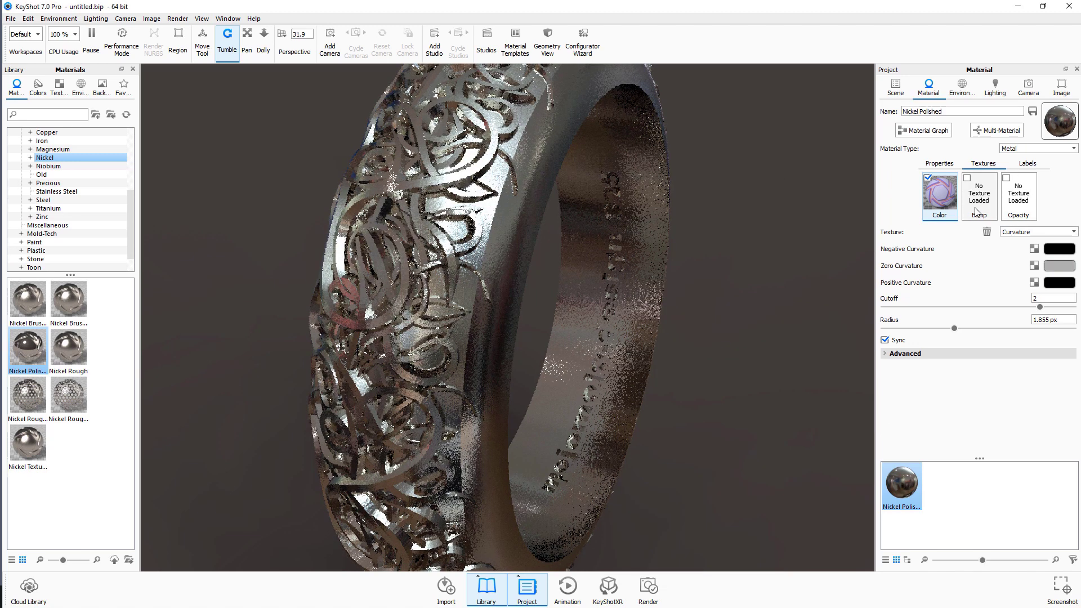
Switch the ring's material type to Diffuse and adjust the curvature texture's cutoff to 0.22
{"action": "left_click", "coordinate": [1052, 148]}
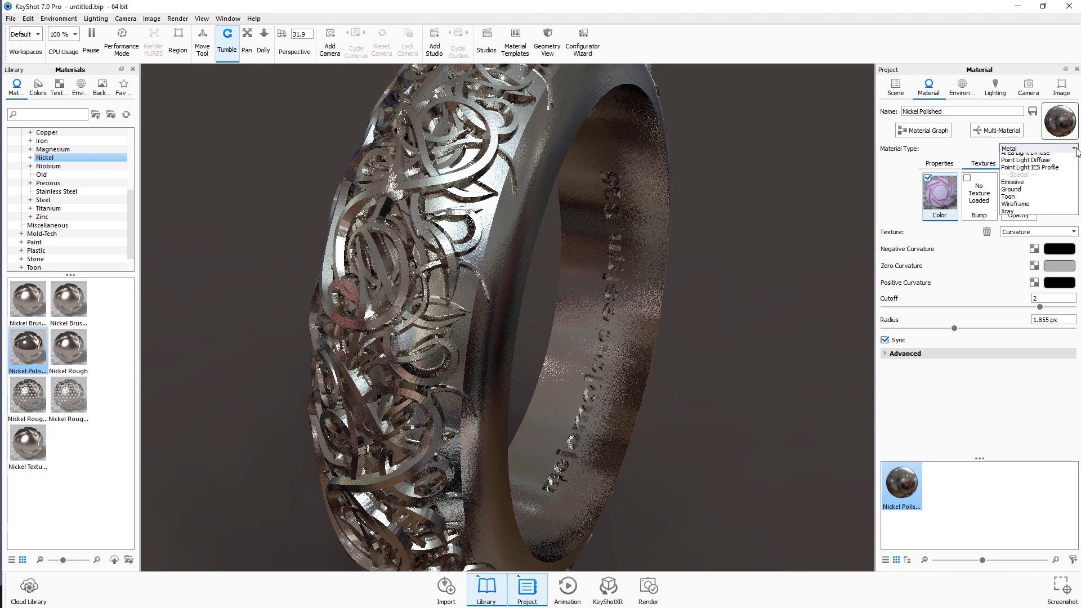
{"action": "left_click", "coordinate": [1053, 164]}
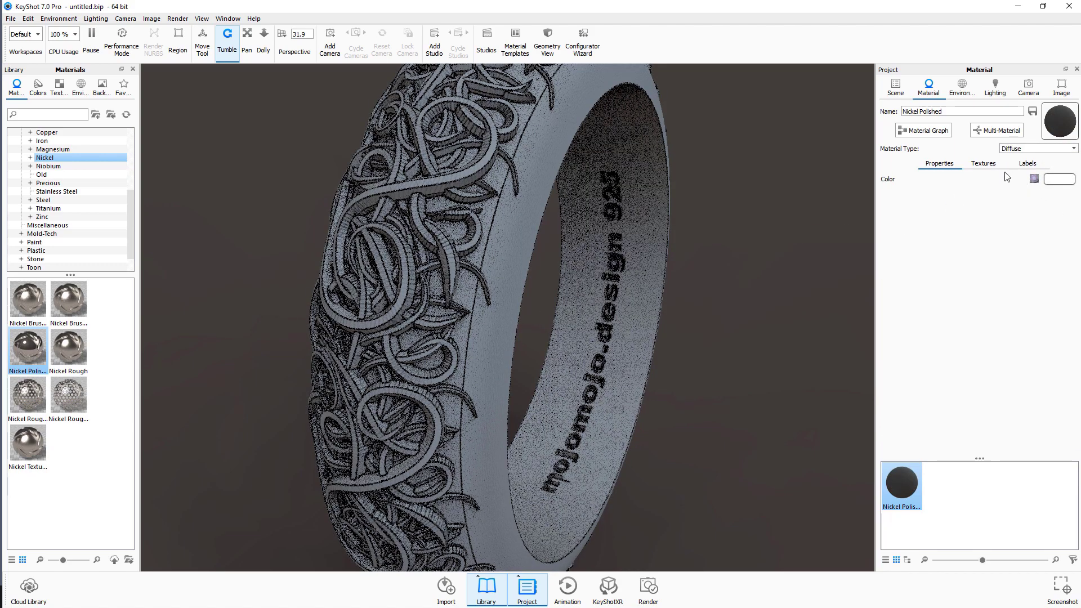
{"action": "left_click", "coordinate": [984, 163]}
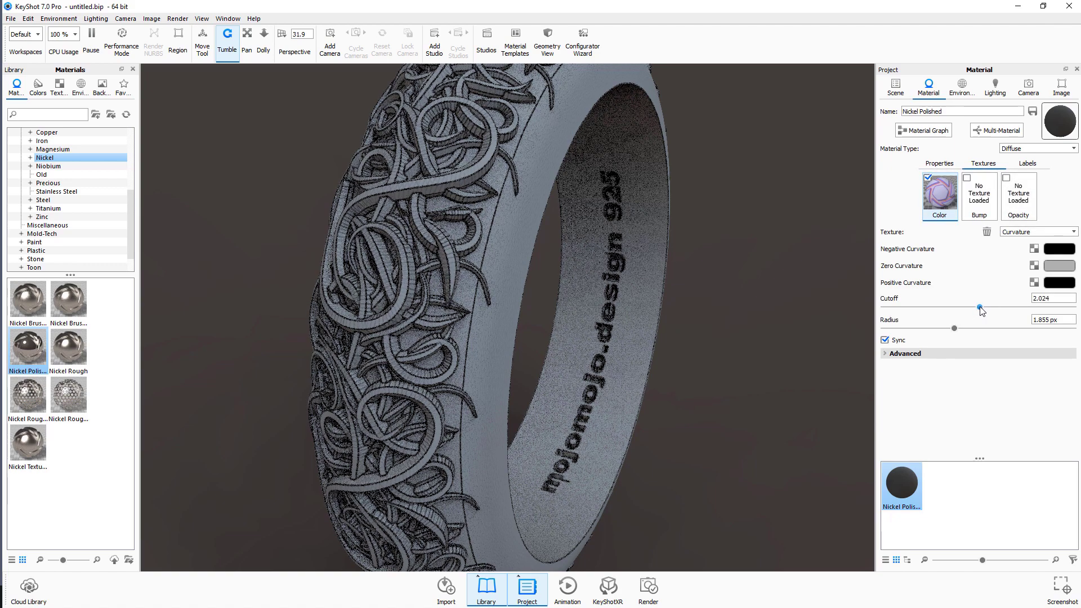
{"action": "left_click_drag", "start_coordinate": [978, 307], "coordinate": [1056, 308]}
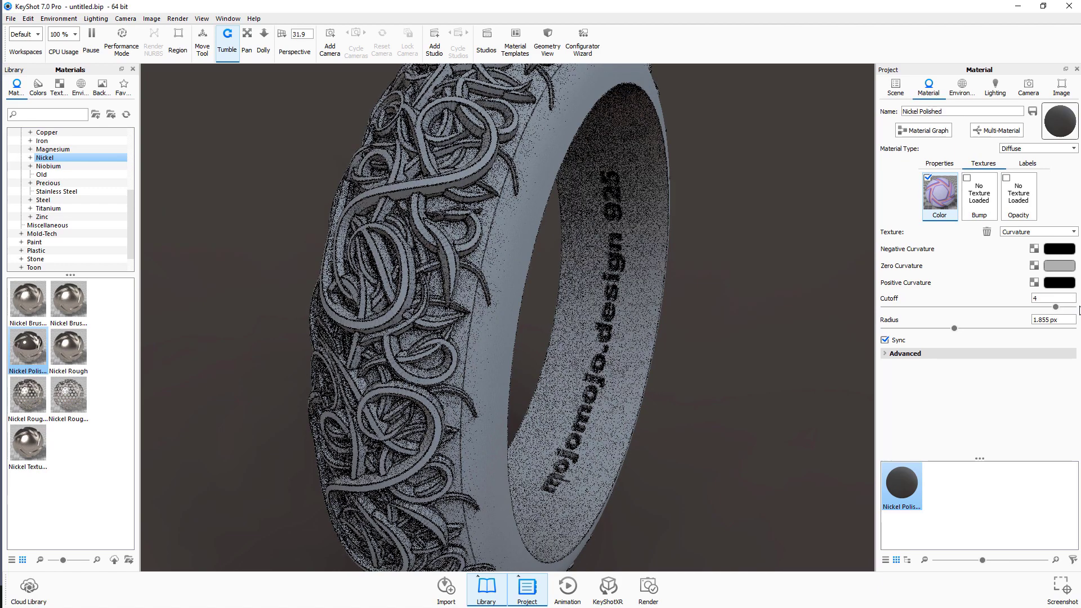
{"action": "left_click_drag", "start_coordinate": [1056, 307], "coordinate": [892, 308]}
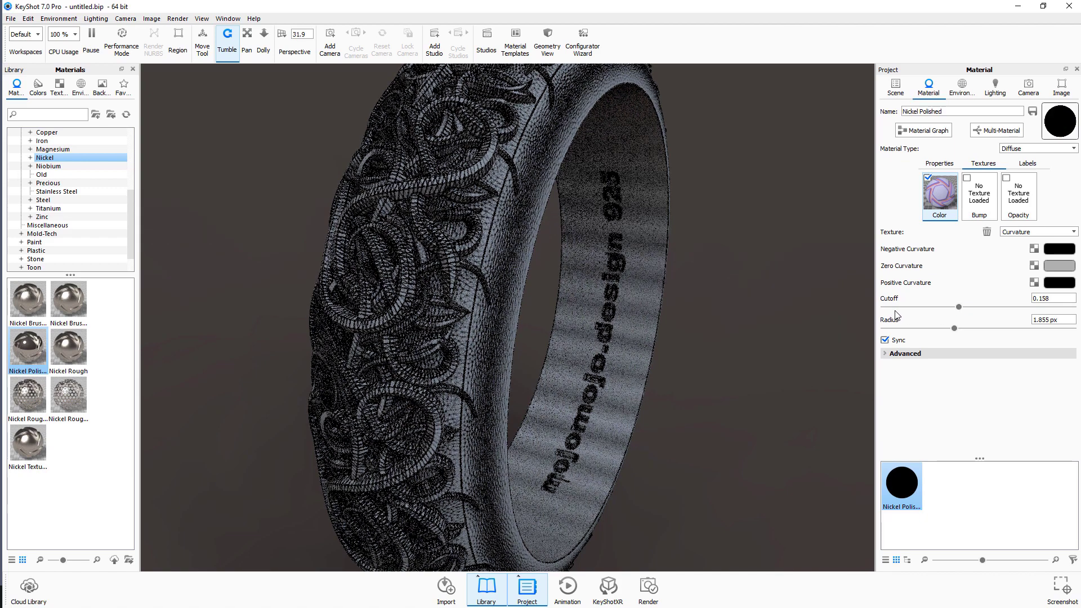
{"action": "left_click_drag", "start_coordinate": [959, 309], "coordinate": [989, 308]}
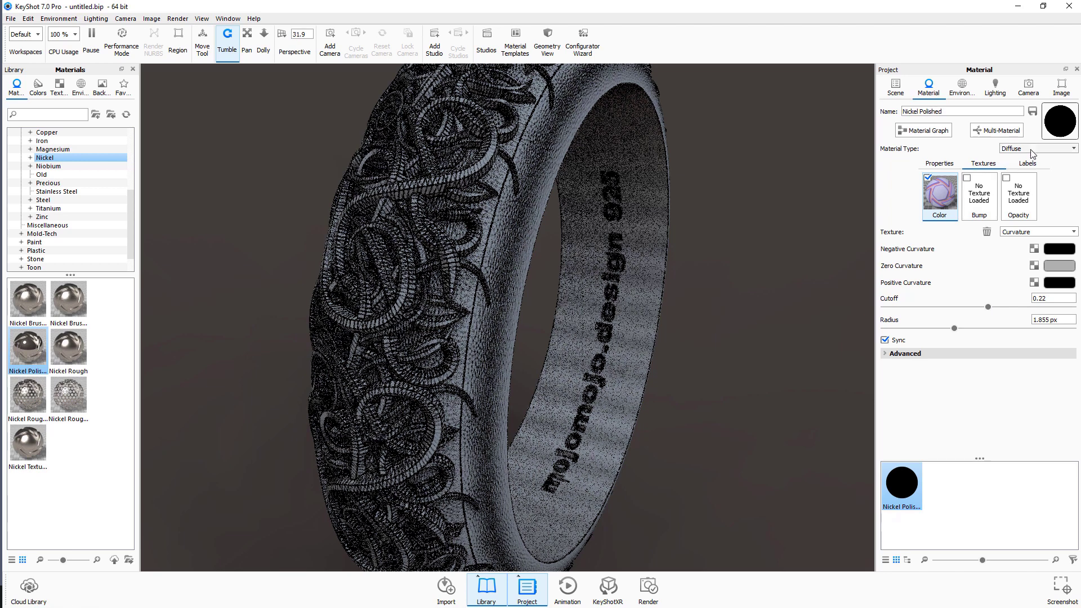
Return the ring's material type to Metal and set the curvature texture's radius to 3.175 px and cutoff to 0.403
{"action": "left_click", "coordinate": [1051, 150]}
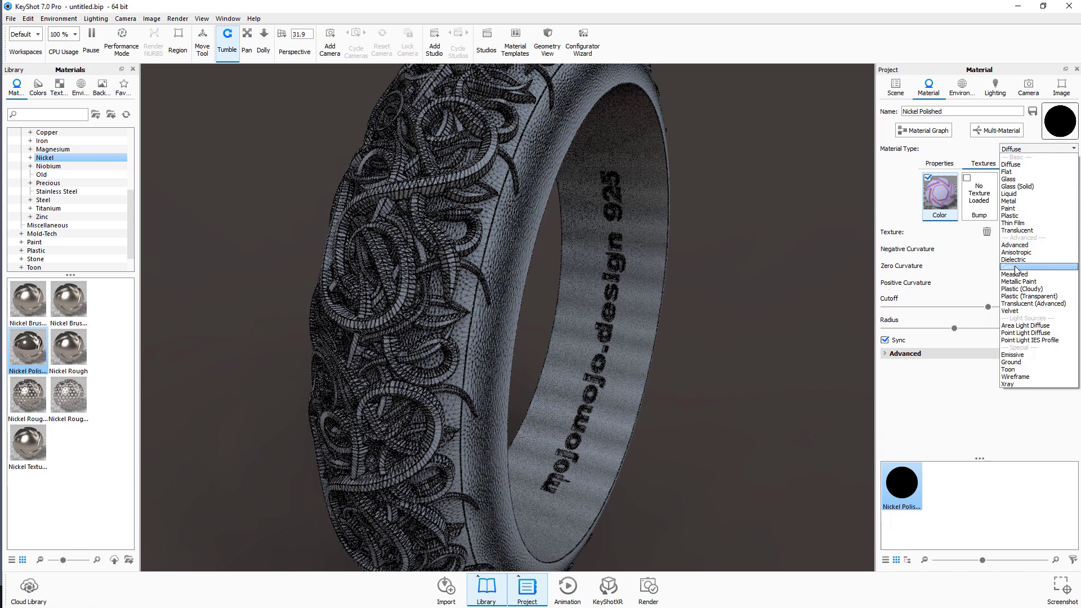
{"action": "left_click", "coordinate": [1008, 201]}
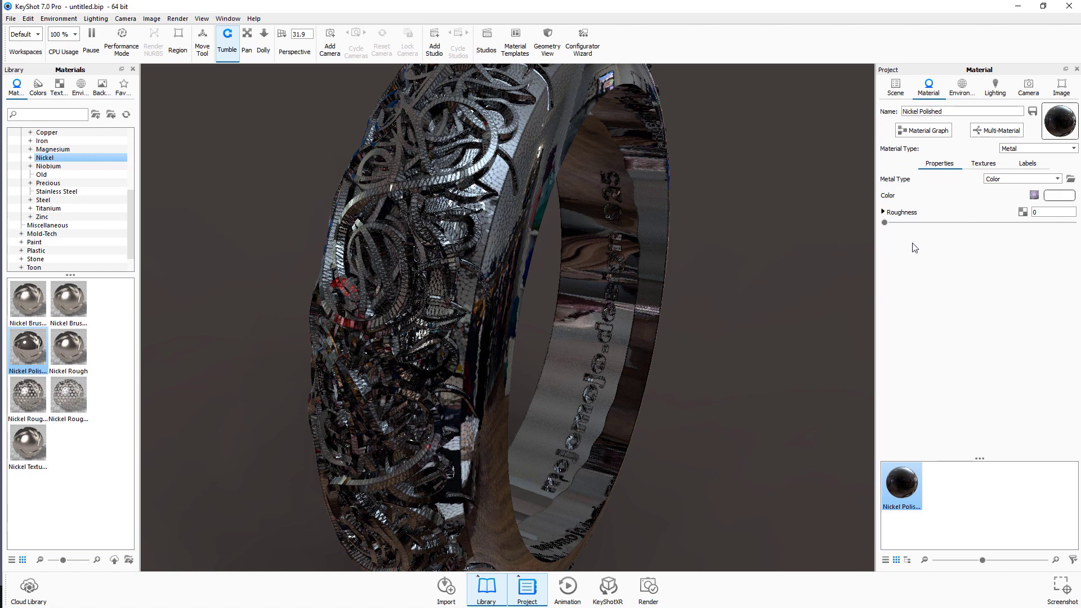
{"action": "left_click", "coordinate": [985, 168]}
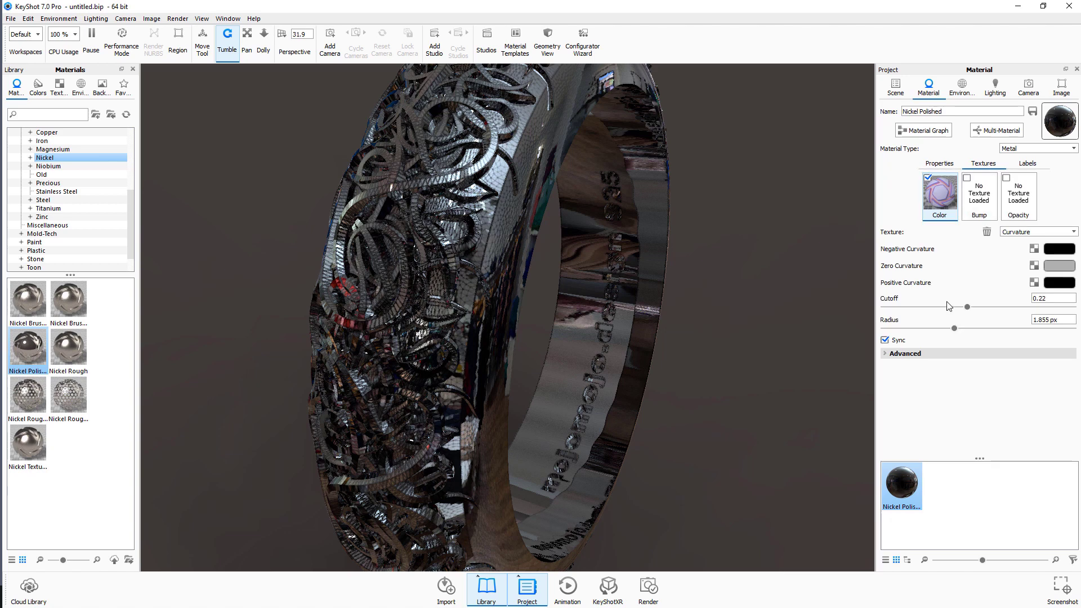
{"action": "left_click_drag", "start_coordinate": [954, 330], "coordinate": [1006, 331]}
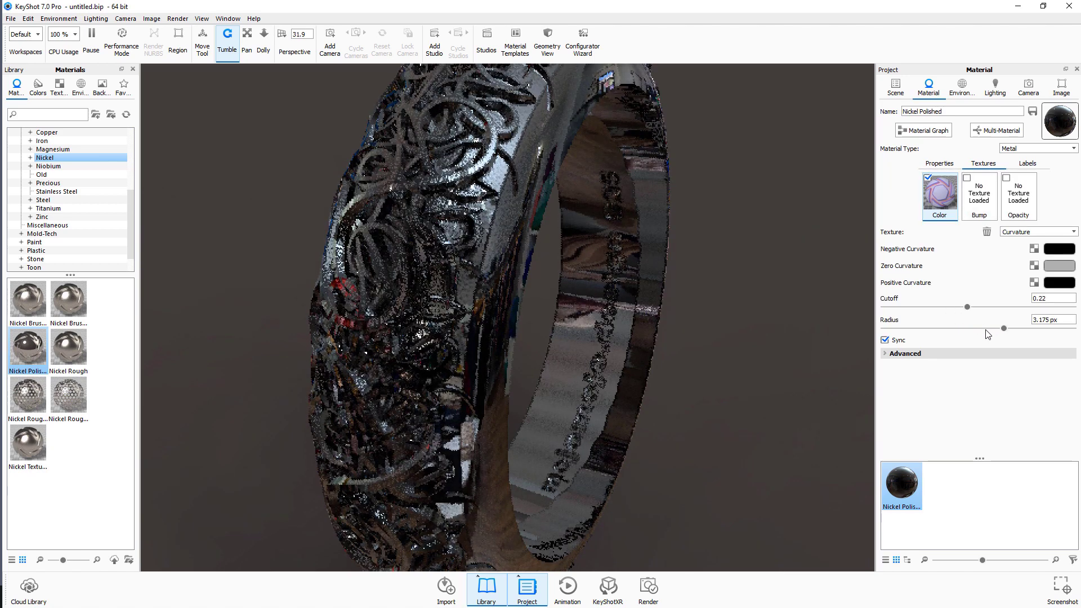
{"action": "left_click_drag", "start_coordinate": [966, 307], "coordinate": [1039, 307]}
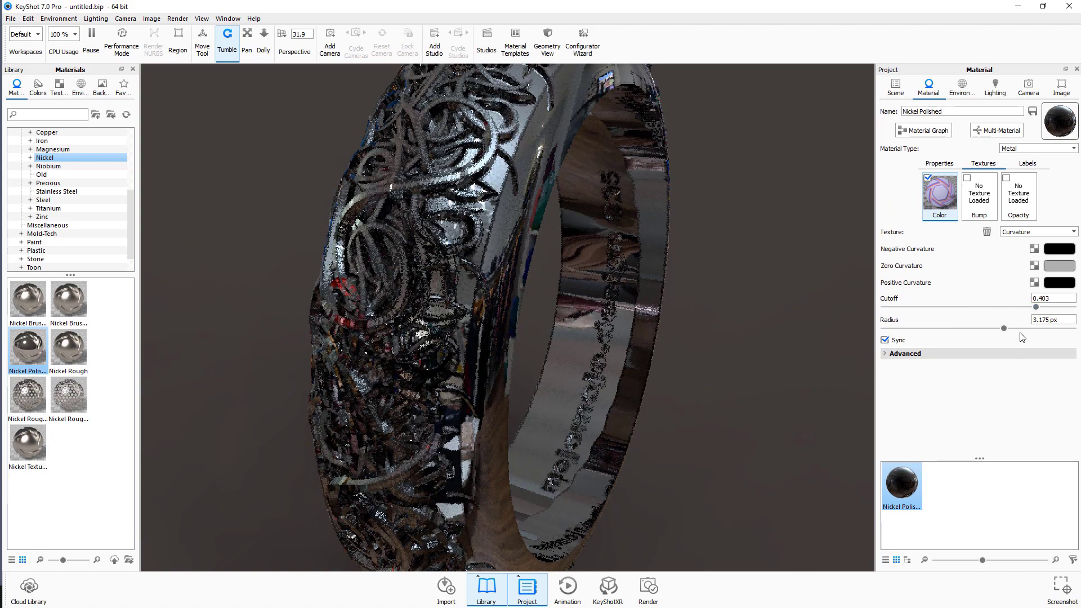
Fine-tune the curvature texture on the metal ring to a radius of 0.417 px and a cutoff of 0.00144
{"action": "left_click", "coordinate": [923, 329]}
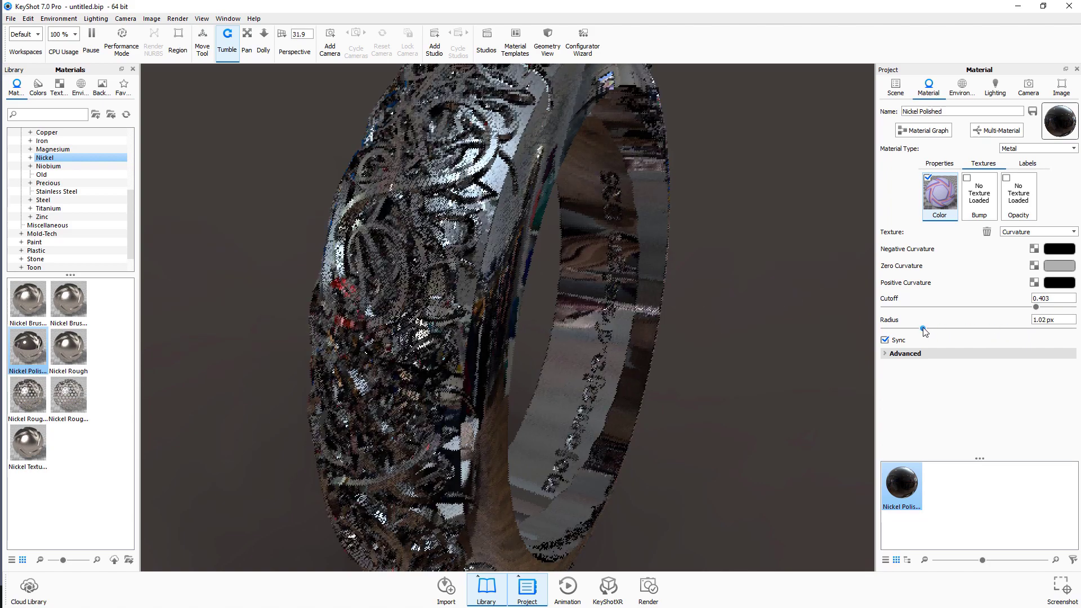
{"action": "left_click_drag", "start_coordinate": [923, 329], "coordinate": [884, 332]}
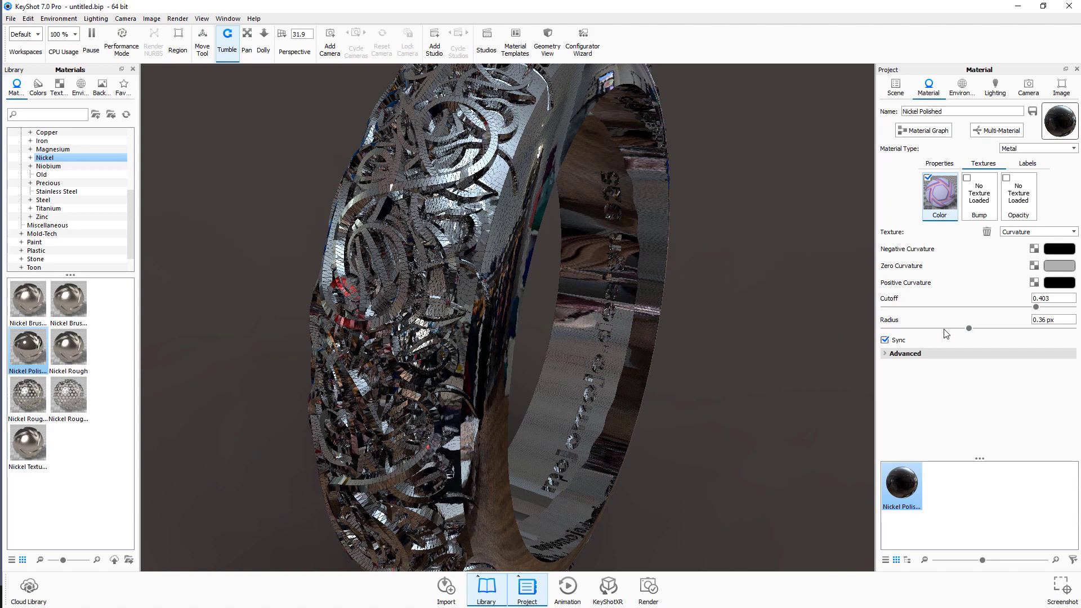
{"action": "left_click_drag", "start_coordinate": [944, 333], "coordinate": [932, 332]}
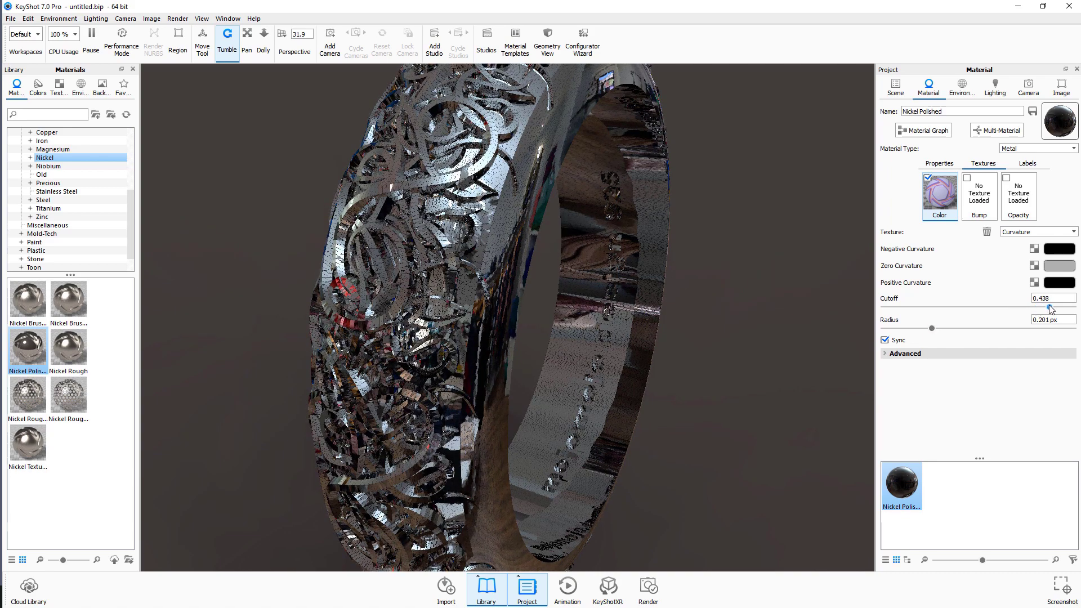
{"action": "left_click_drag", "start_coordinate": [1048, 307], "coordinate": [983, 330]}
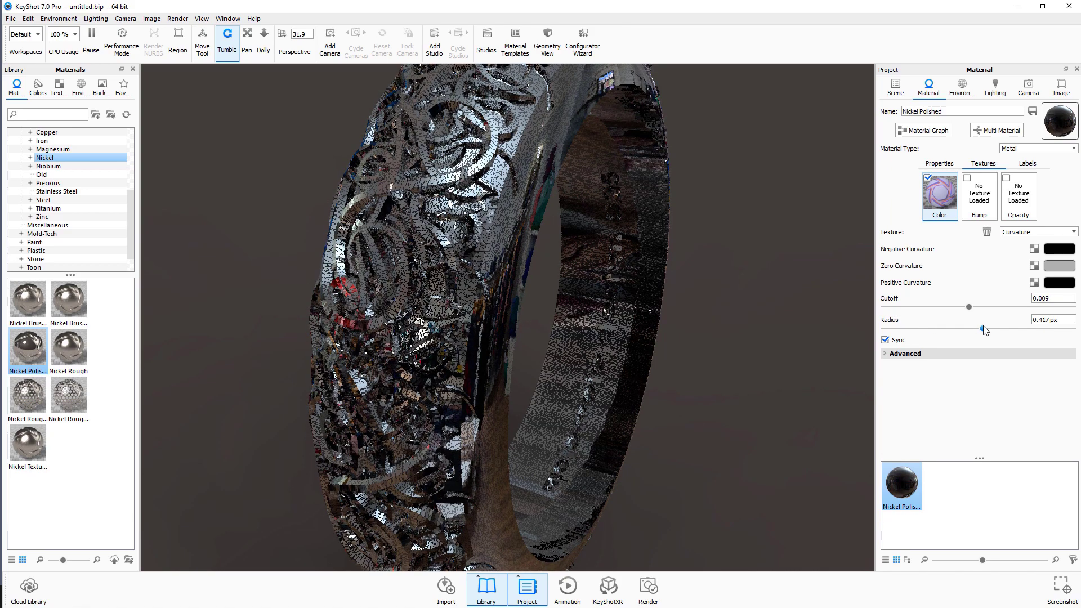
{"action": "left_click_drag", "start_coordinate": [969, 307], "coordinate": [897, 309]}
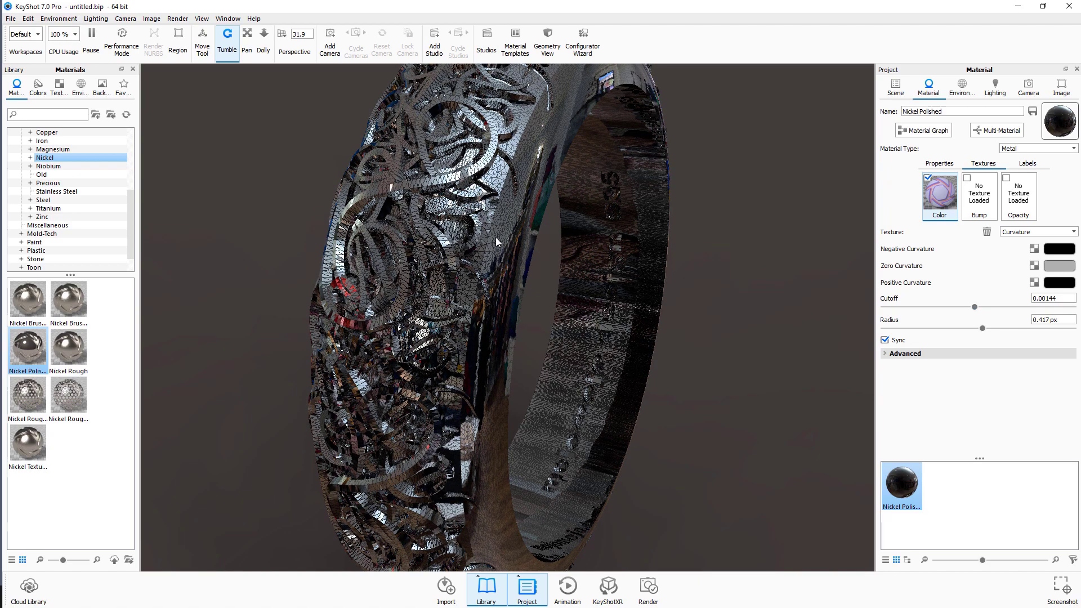
Set the curvature texture's positive curvature colour to dark grey, RGB 71, 71, 71
{"action": "scroll", "coordinate": [495, 237], "scroll_direction": "down", "scroll_amount": 5}
{"action": "scroll", "coordinate": [500, 237], "scroll_direction": "up", "scroll_amount": 10}
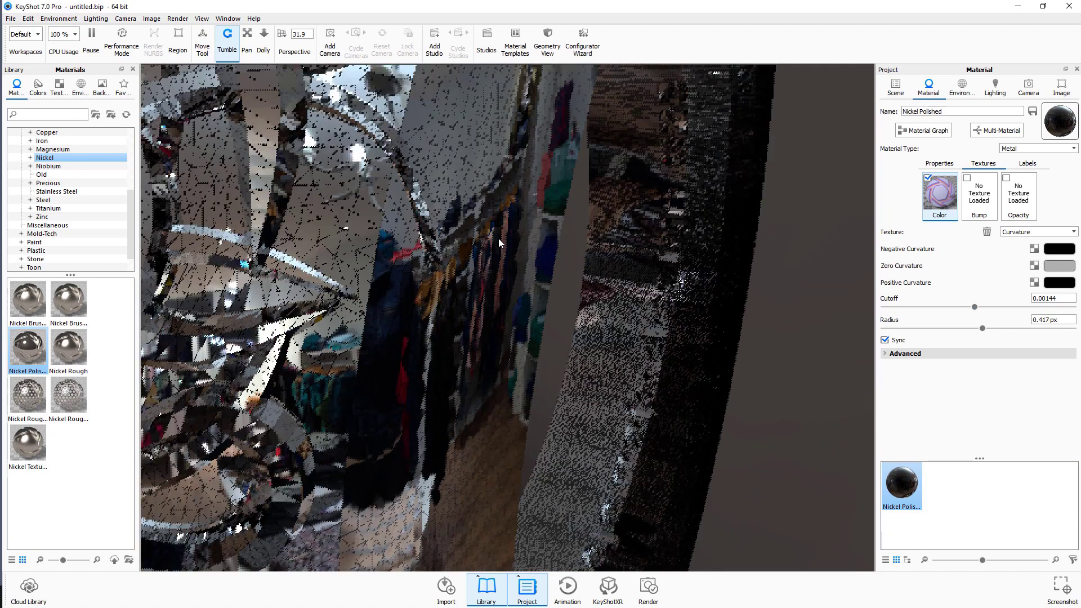
{"action": "left_click_drag", "start_coordinate": [498, 238], "coordinate": [432, 251]}
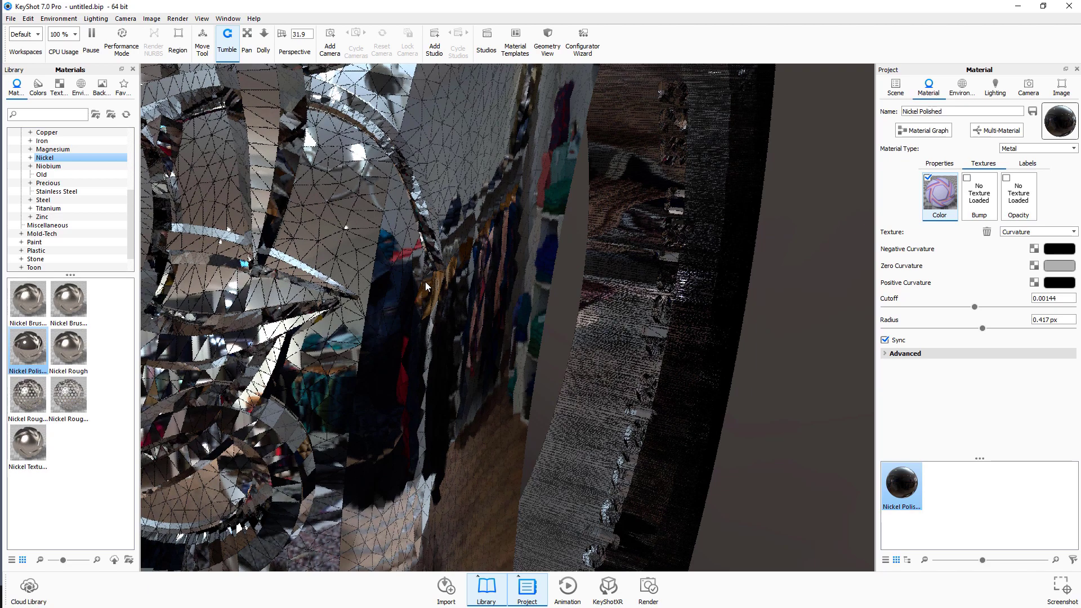
{"action": "scroll", "coordinate": [425, 281], "scroll_direction": "down", "scroll_amount": 5}
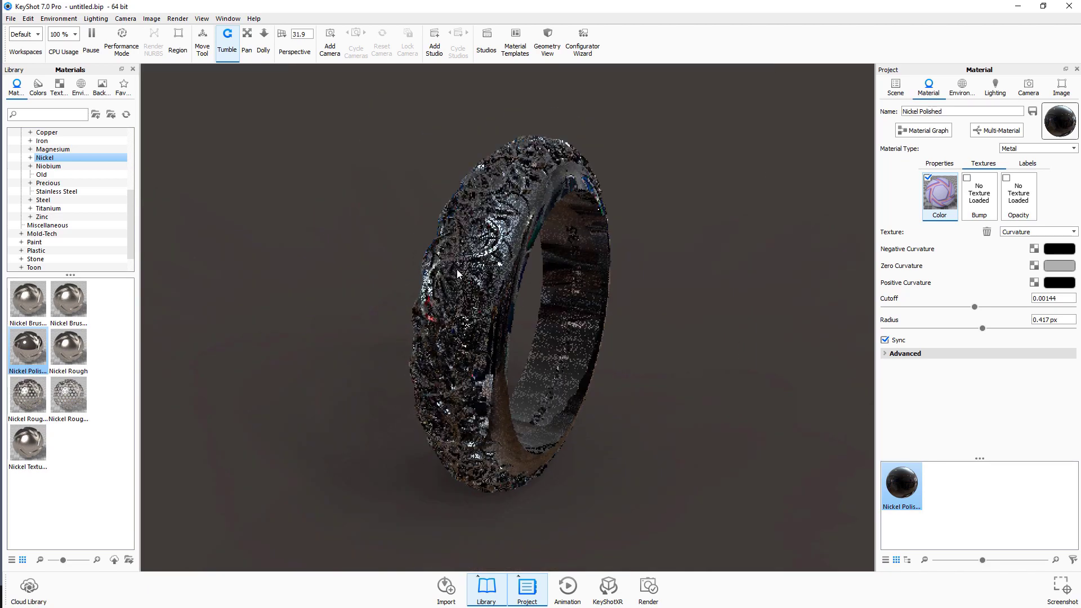
{"action": "scroll", "coordinate": [644, 275], "scroll_direction": "up", "scroll_amount": 2}
{"action": "scroll", "coordinate": [644, 274], "scroll_direction": "up", "scroll_amount": 3}
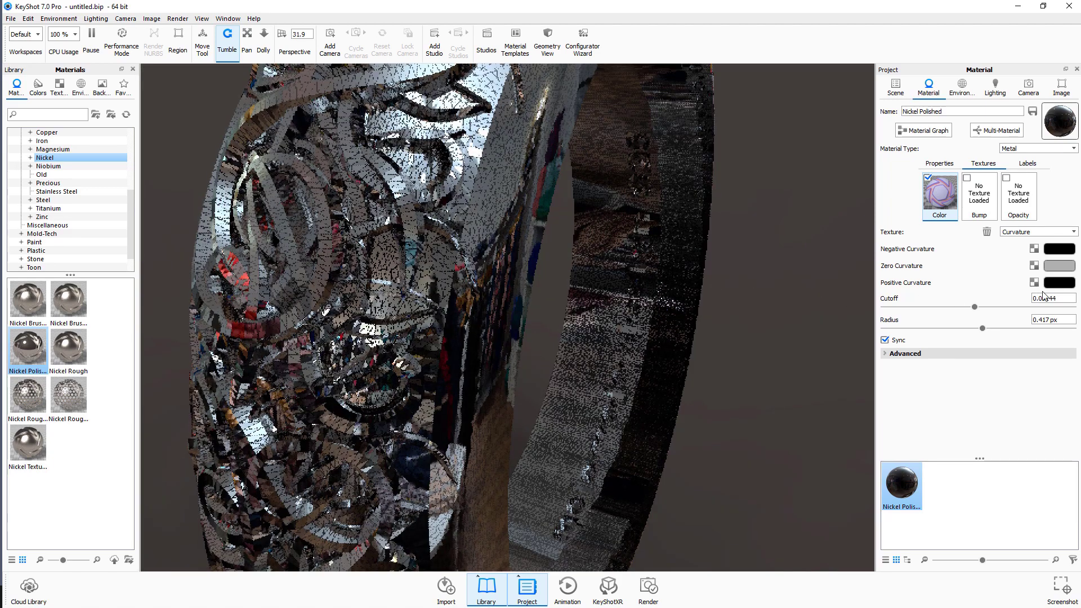
{"action": "left_click", "coordinate": [1056, 283]}
{"action": "left_click_drag", "start_coordinate": [658, 249], "coordinate": [617, 210]}
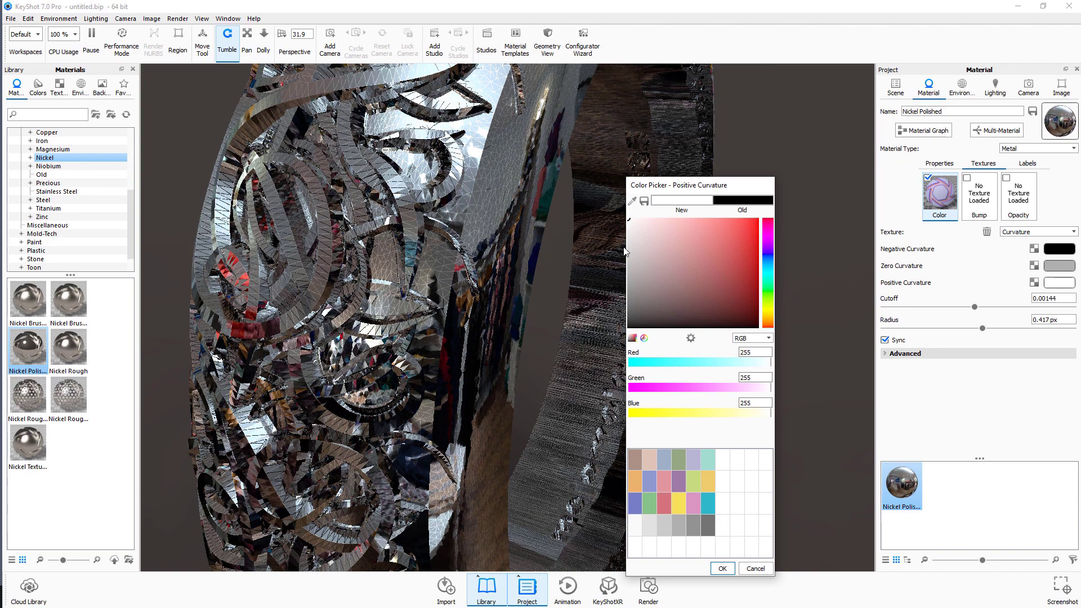
{"action": "left_click_drag", "start_coordinate": [641, 233], "coordinate": [628, 319]}
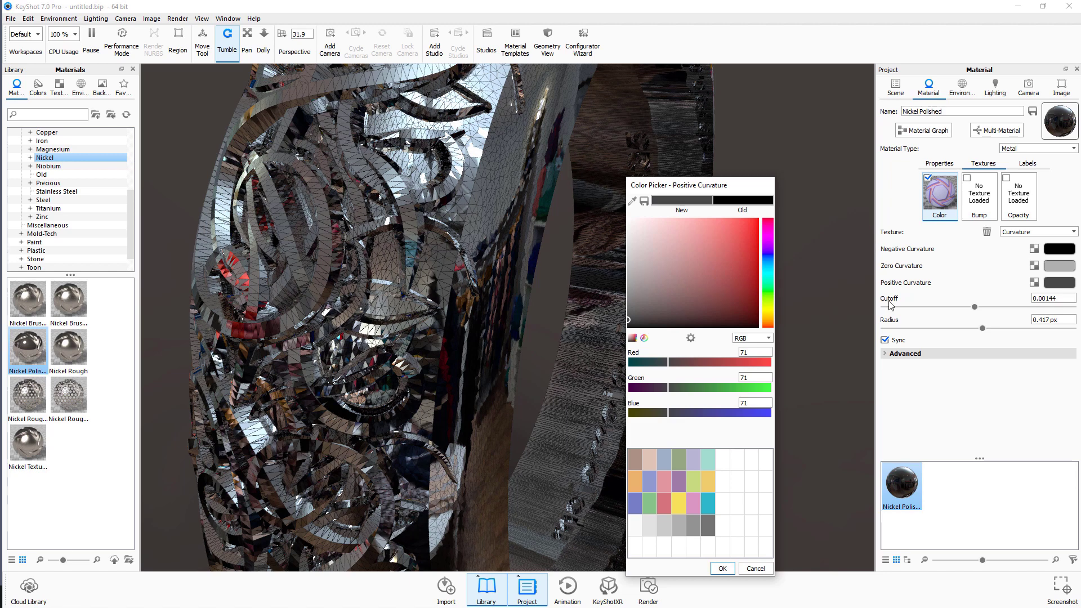
Set the curvature texture's zero curvature colour to white, RGB 255, 255, 255
{"action": "left_click", "coordinate": [1059, 265]}
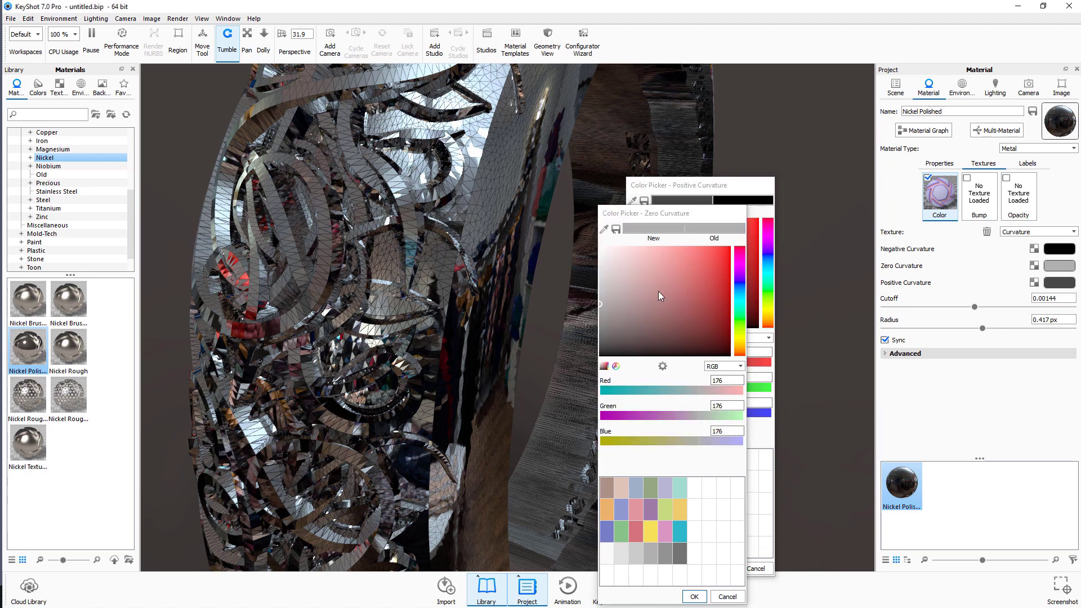
{"action": "left_click_drag", "start_coordinate": [658, 291], "coordinate": [601, 247]}
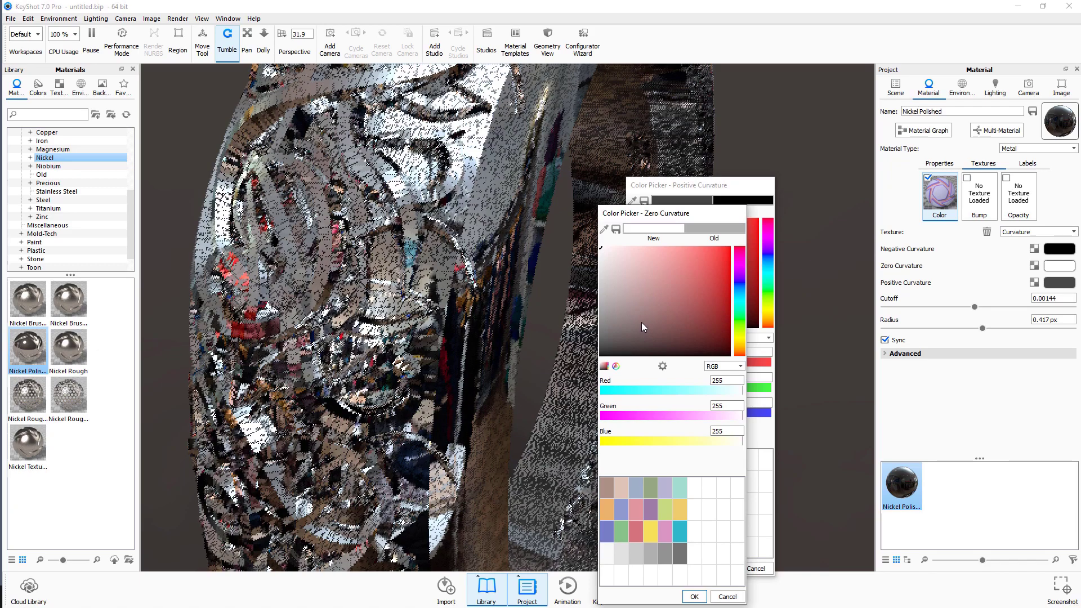
{"action": "left_click", "coordinate": [694, 596]}
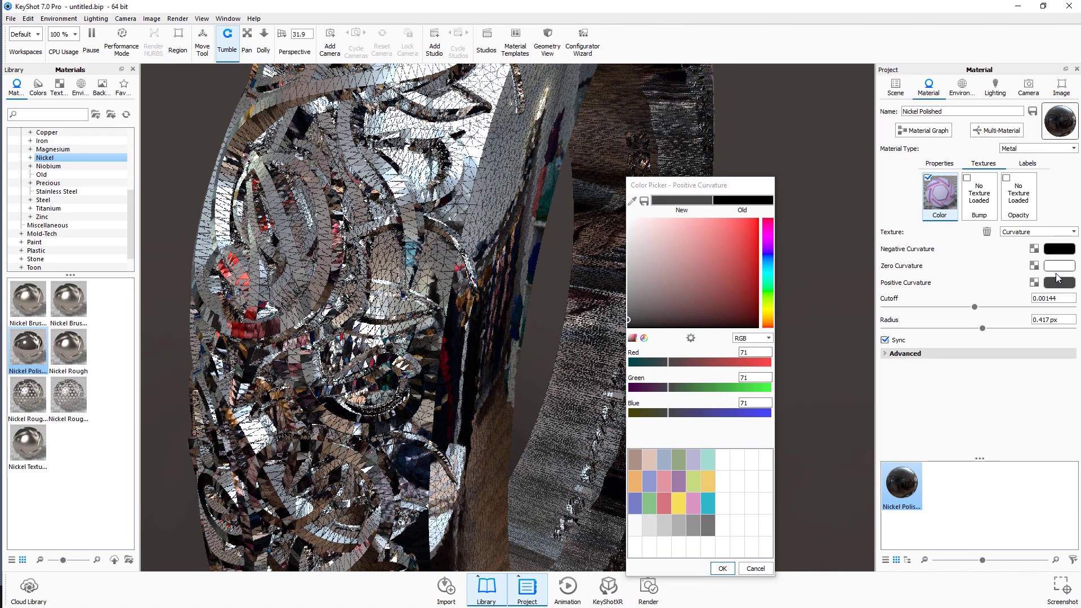
Try white as the negative curvature colour, return it to black, RGB 0, 0, 0, and accept the dark grey positive curvature colour
{"action": "left_click", "coordinate": [1059, 248]}
{"action": "left_click_drag", "start_coordinate": [637, 309], "coordinate": [562, 271]}
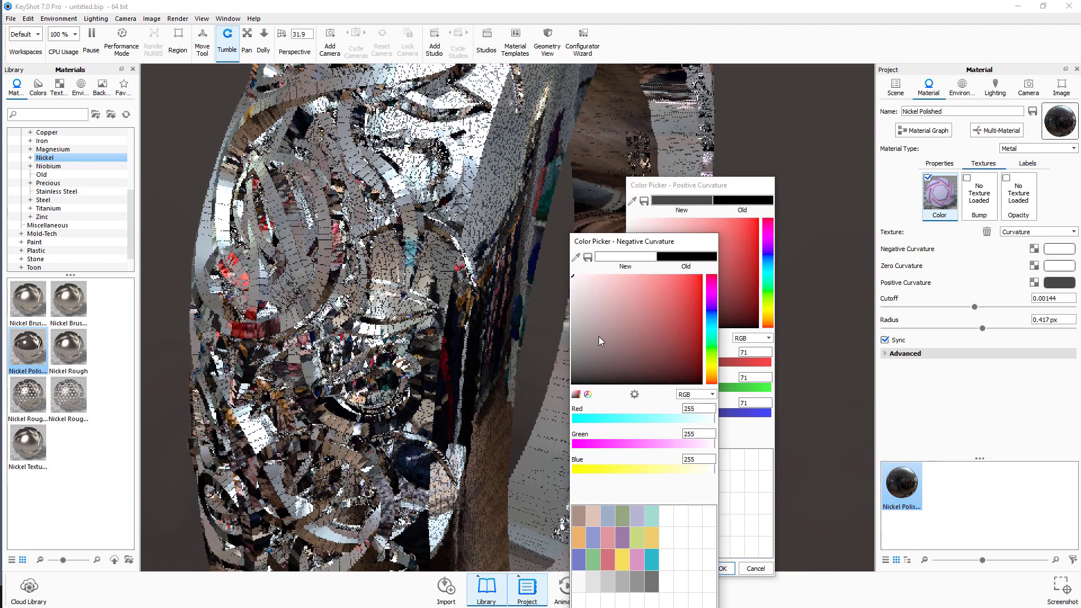
{"action": "left_click_drag", "start_coordinate": [602, 321], "coordinate": [572, 384]}
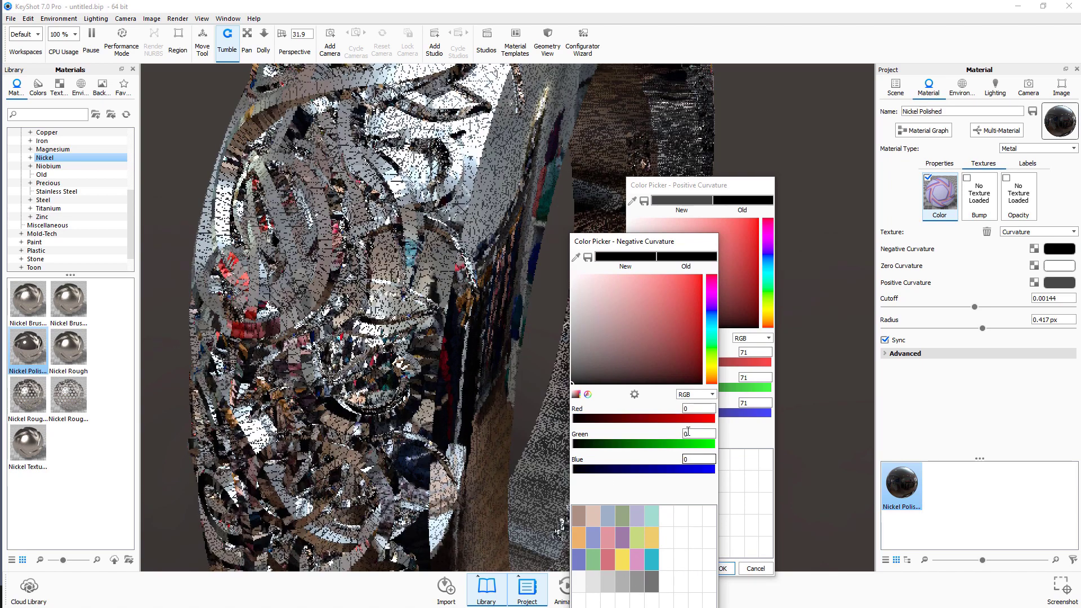
{"action": "left_click_drag", "start_coordinate": [630, 241], "coordinate": [581, 142]}
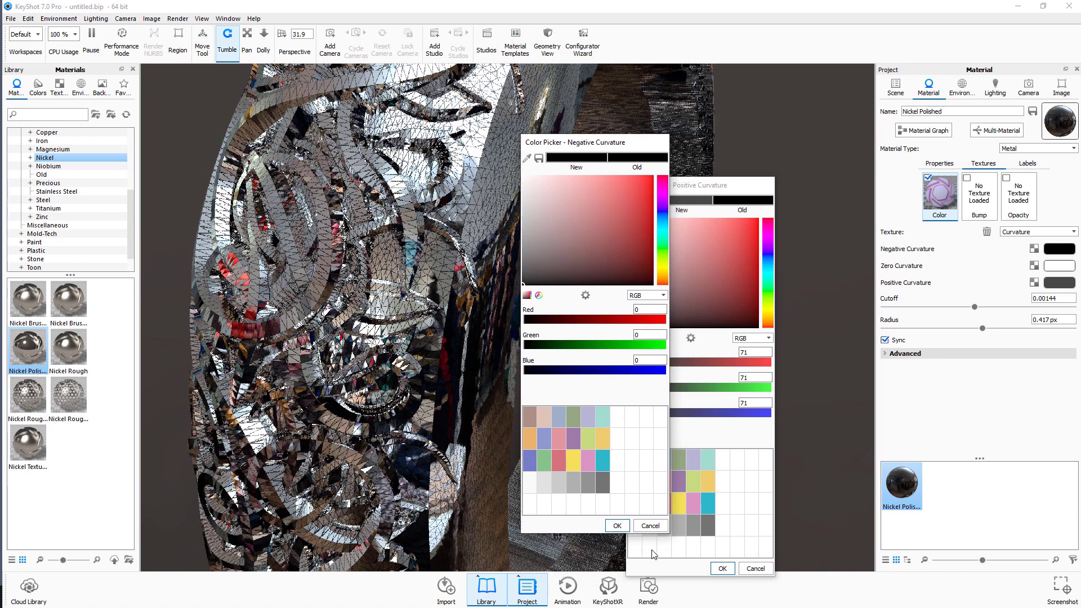
{"action": "left_click", "coordinate": [617, 525]}
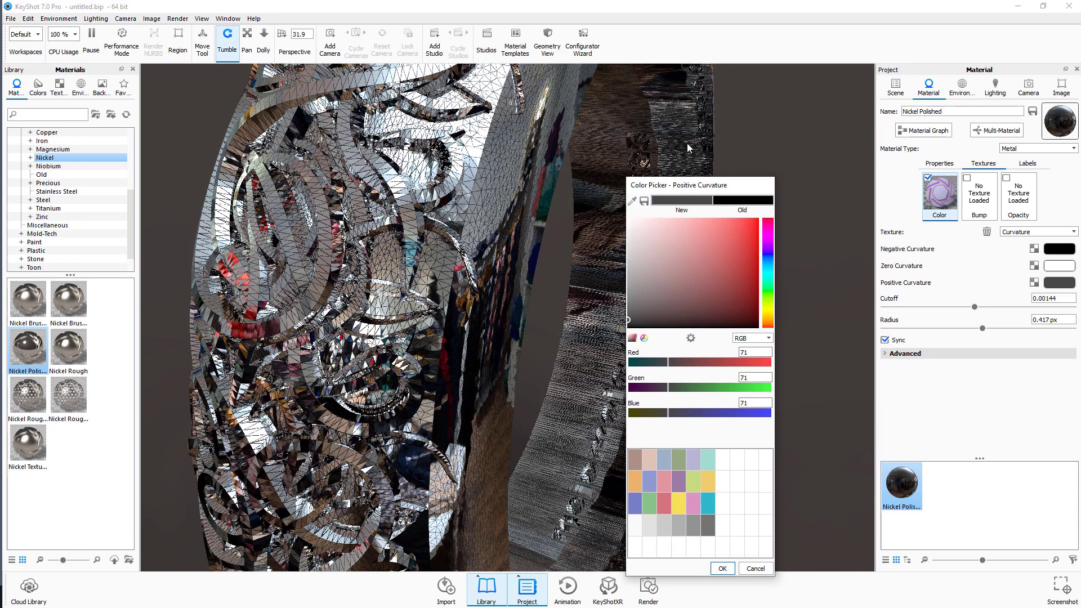
{"action": "left_click_drag", "start_coordinate": [689, 184], "coordinate": [674, 108]}
{"action": "left_click", "coordinate": [708, 492]}
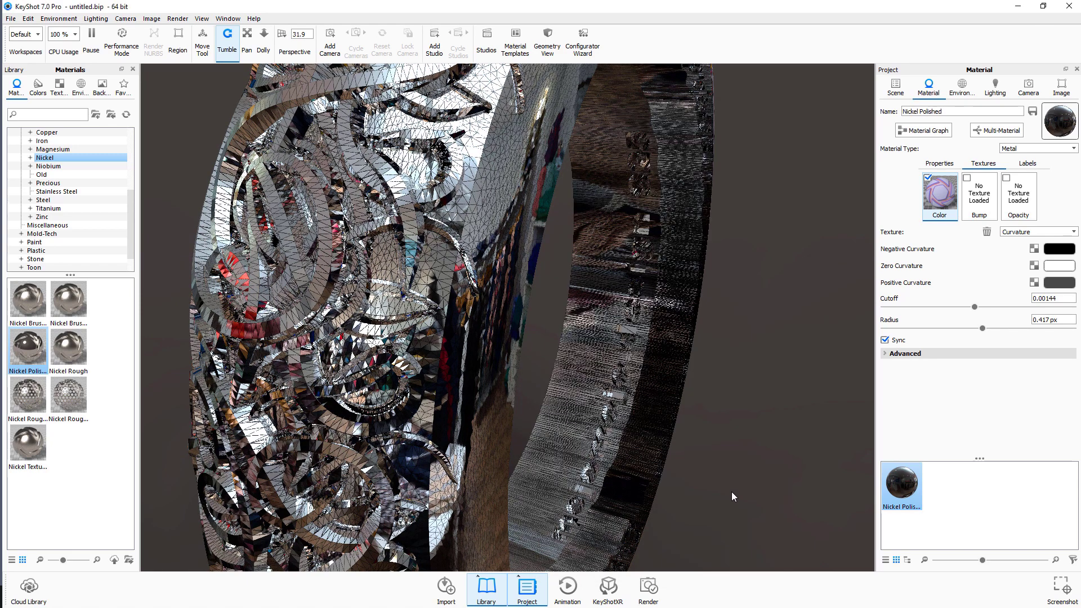
Set the metal material's roughness to 0.0232 and inspect the ring up close and from farther away
{"action": "scroll", "coordinate": [735, 419], "scroll_direction": "down", "scroll_amount": 2}
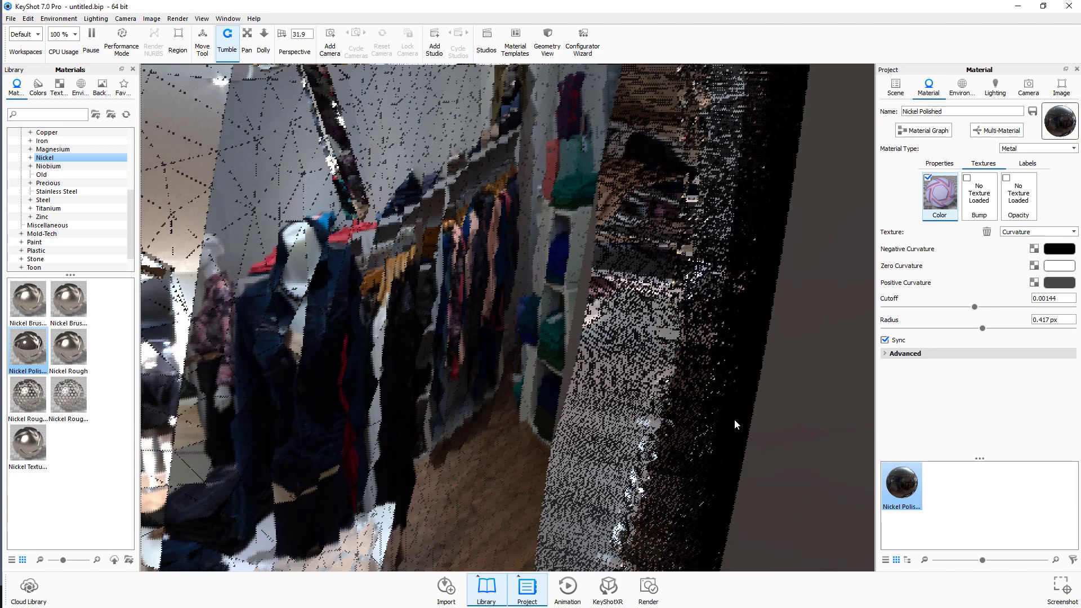
{"action": "scroll", "coordinate": [733, 418], "scroll_direction": "down", "scroll_amount": 5}
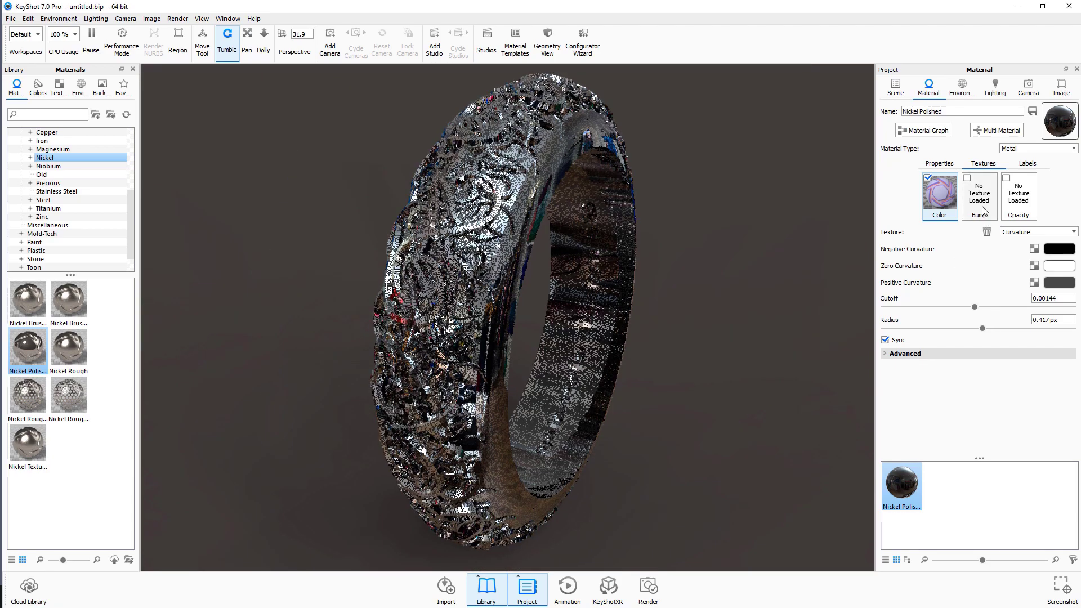
{"action": "left_click", "coordinate": [930, 164]}
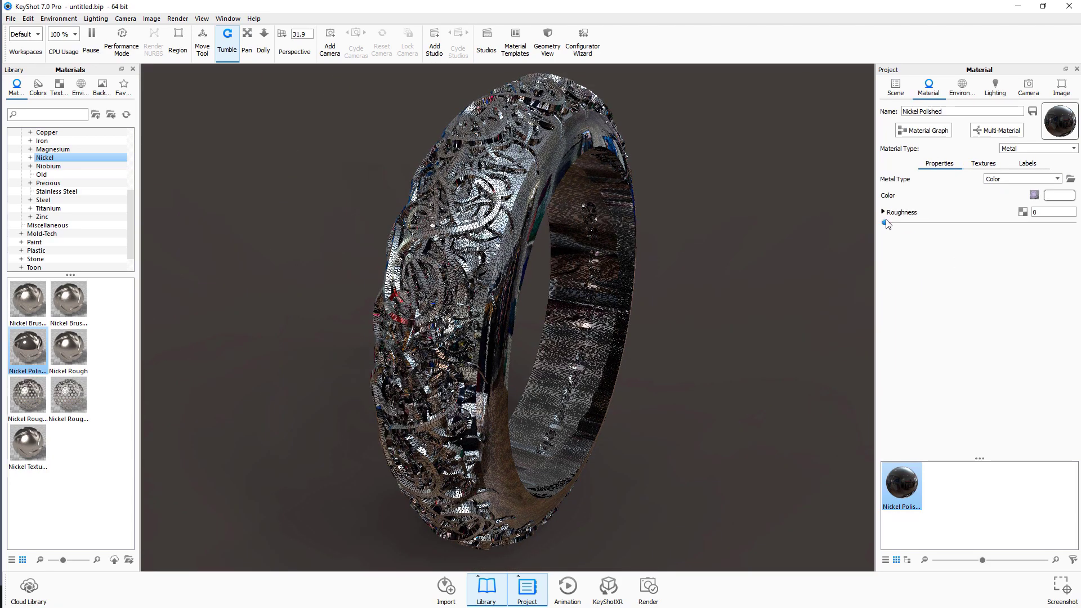
{"action": "left_click_drag", "start_coordinate": [902, 223], "coordinate": [965, 222]}
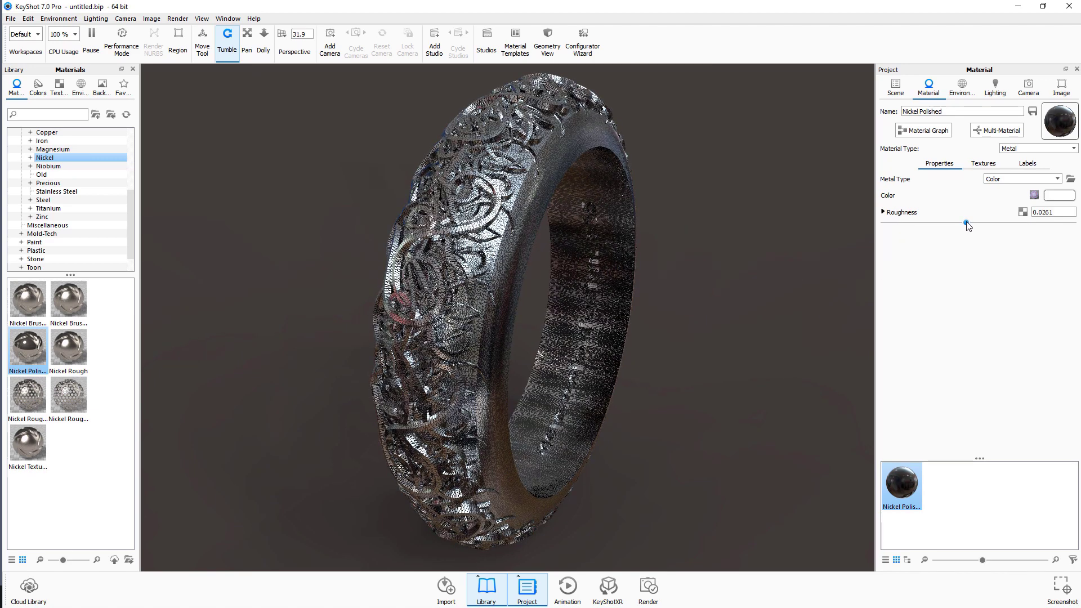
{"action": "left_click_drag", "start_coordinate": [966, 222], "coordinate": [958, 225]}
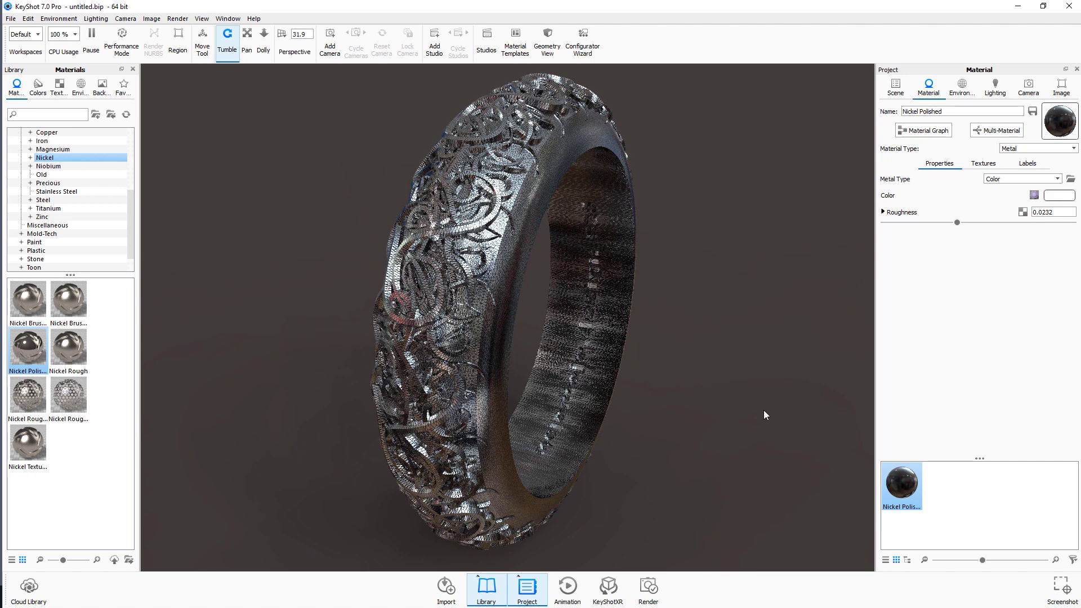
{"action": "mouse_move", "coordinate": [716, 352]}
{"action": "left_mouse_down"}
{"action": "mouse_move", "coordinate": [697, 356]}
{"action": "mouse_move", "coordinate": [713, 370]}
{"action": "left_mouse_up"}
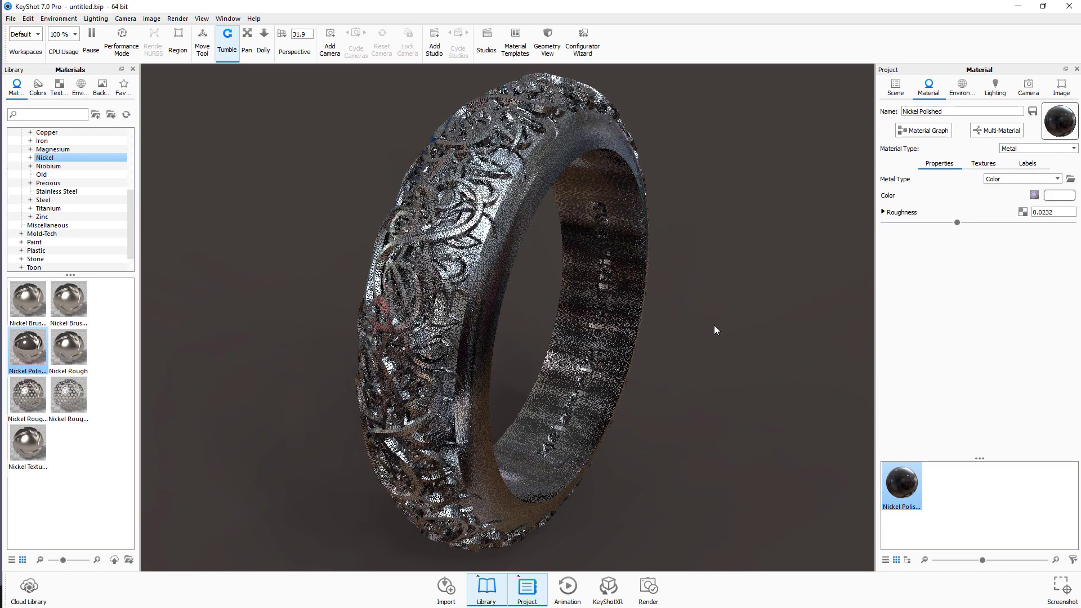
{"action": "scroll", "coordinate": [714, 329], "scroll_direction": "up", "scroll_amount": 3}
{"action": "scroll", "coordinate": [714, 324], "scroll_direction": "down", "scroll_amount": 6}
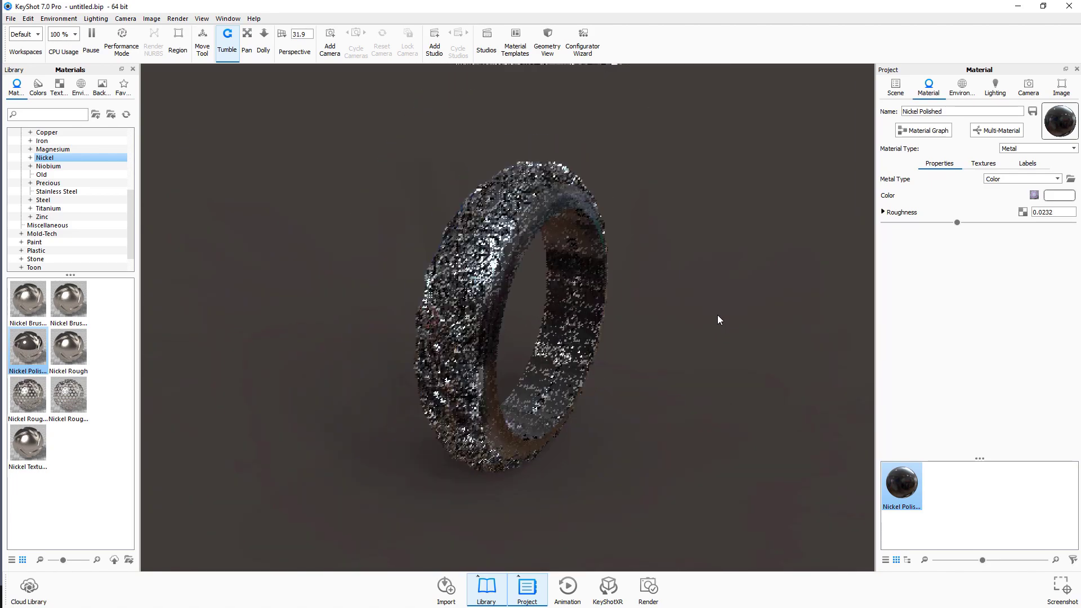
{"action": "scroll", "coordinate": [718, 317], "scroll_direction": "up", "scroll_amount": 3}
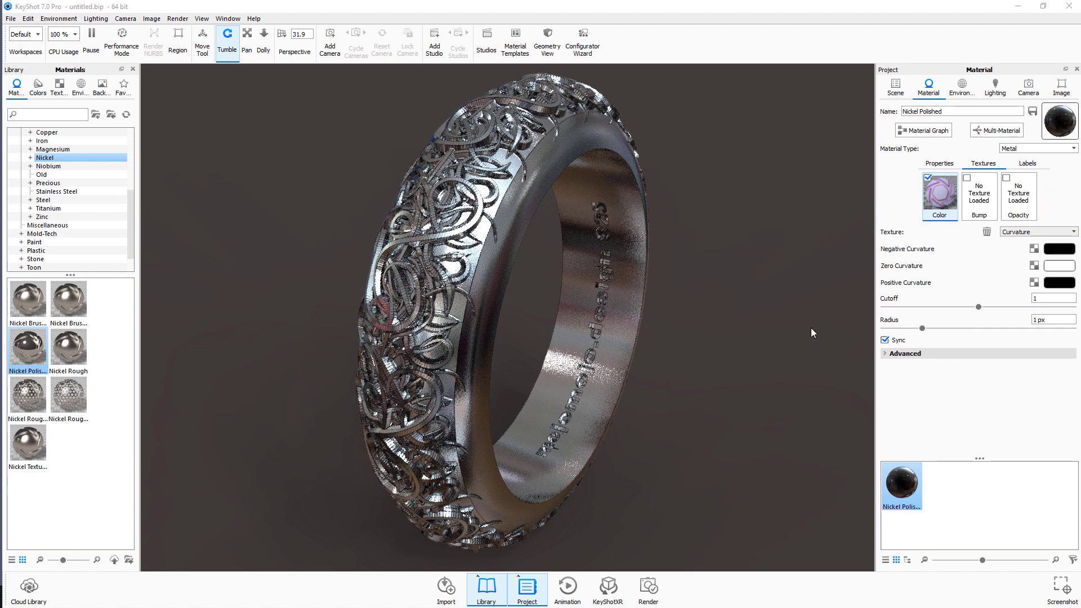
Replace the ring's curvature colour texture with Occlusion, using a radius of 19.685 in and a falloff of 5
{"action": "left_click", "coordinate": [1047, 234]}
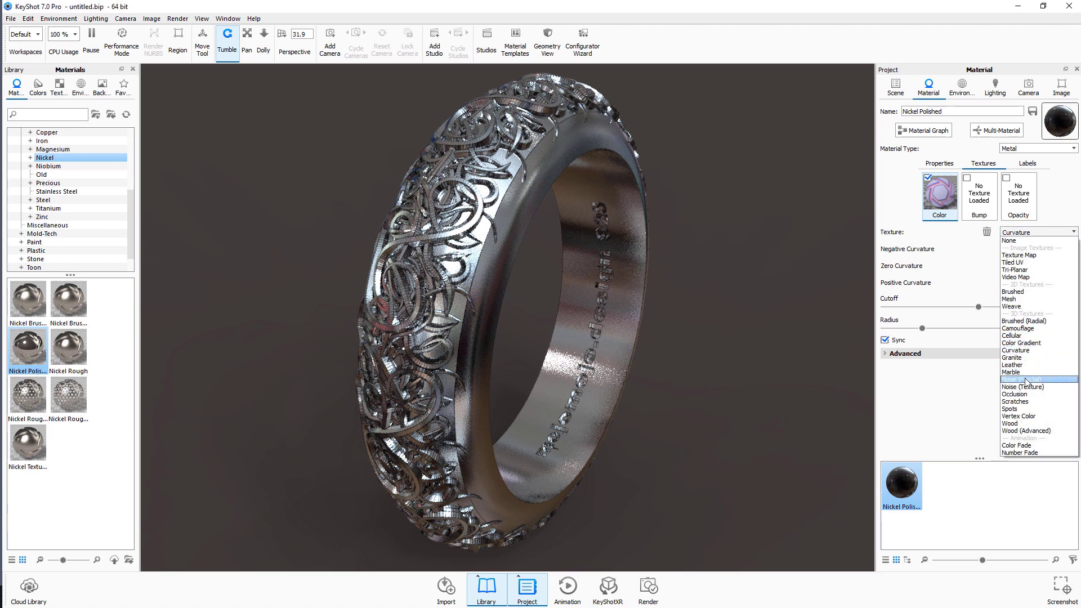
{"action": "left_click", "coordinate": [1026, 395]}
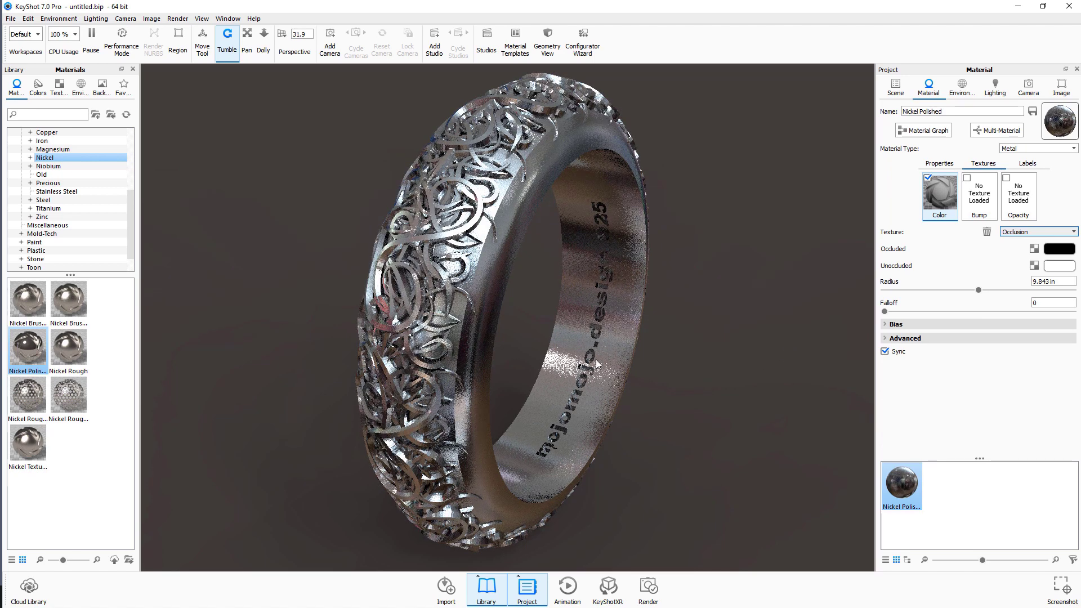
{"action": "left_click_drag", "start_coordinate": [979, 291], "coordinate": [927, 291]}
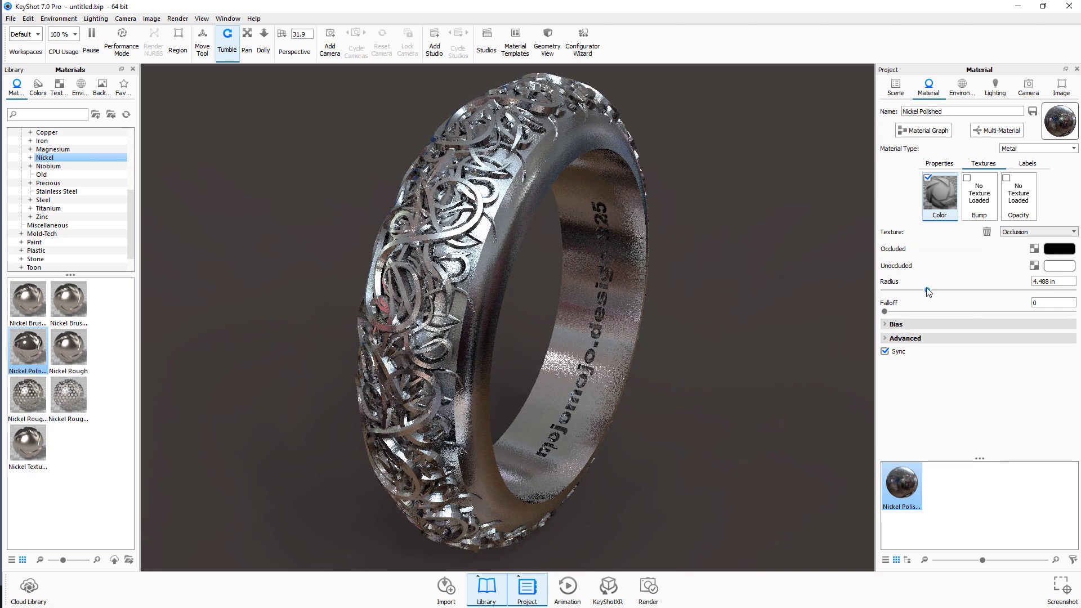
{"action": "left_click_drag", "start_coordinate": [928, 291], "coordinate": [1052, 292]}
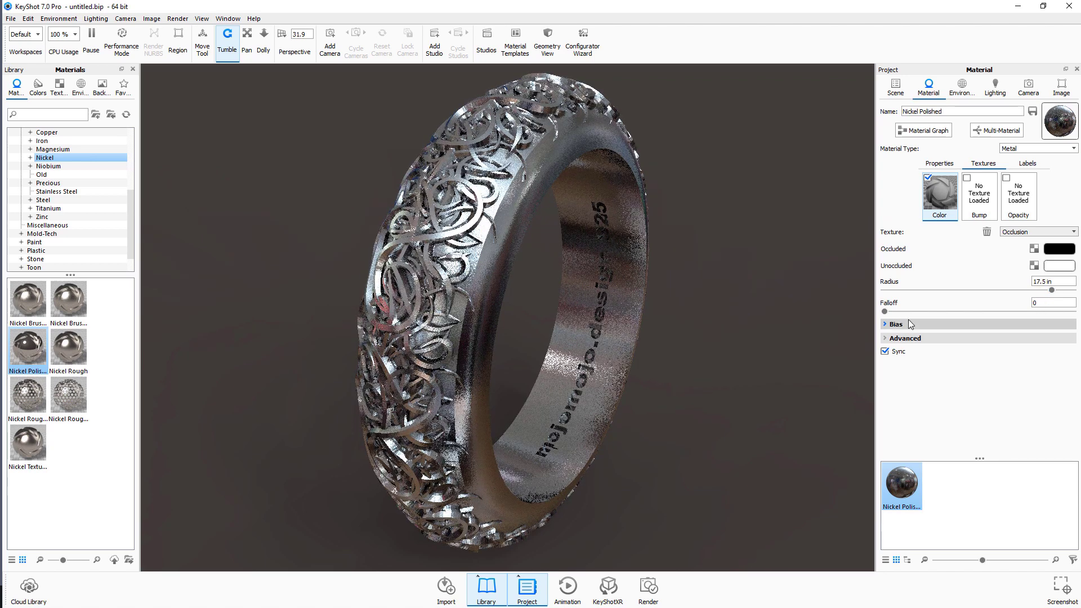
{"action": "left_click_drag", "start_coordinate": [885, 311], "coordinate": [984, 310]}
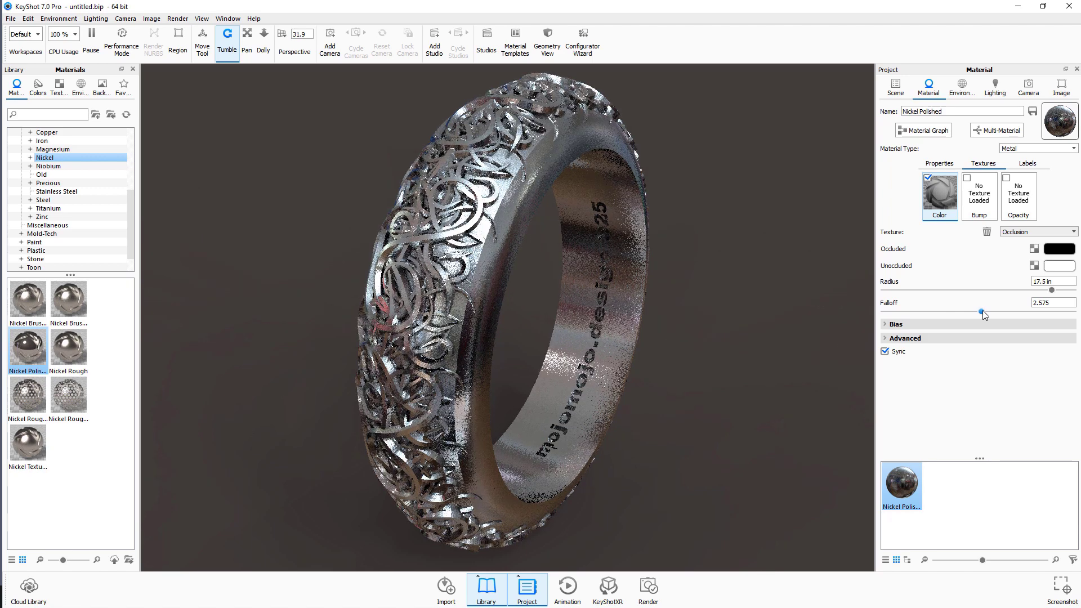
{"action": "left_click_drag", "start_coordinate": [984, 312], "coordinate": [1055, 290]}
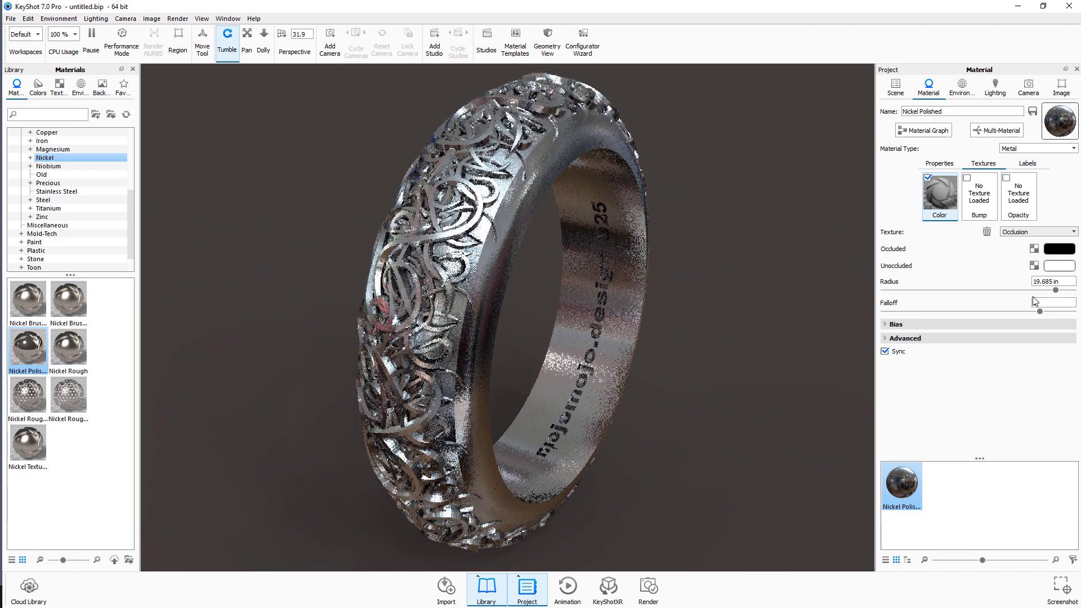
{"action": "type", "text": "5"}
{"action": "key", "text": "Return"}
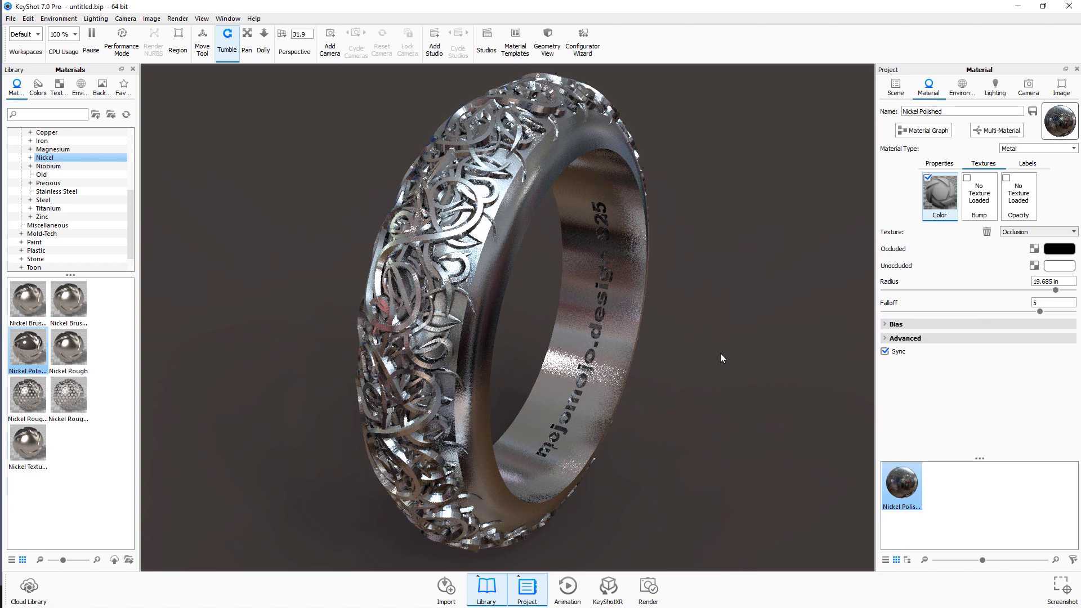
Set the metal material's roughness to 0.0176
{"action": "scroll", "coordinate": [720, 352], "scroll_direction": "down", "scroll_amount": 4}
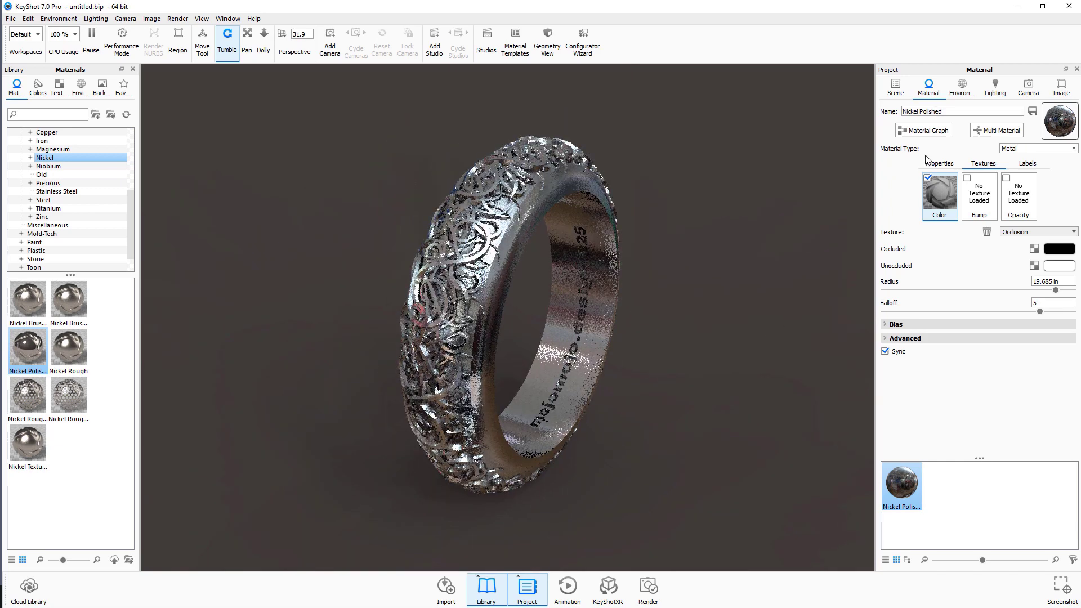
{"action": "left_click", "coordinate": [938, 163]}
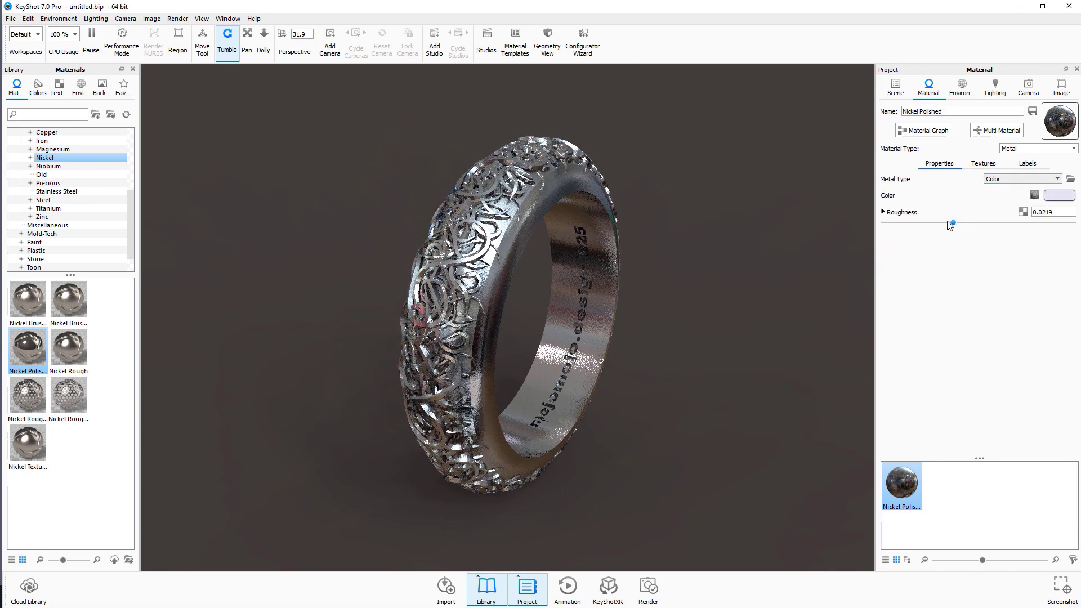
{"action": "left_click_drag", "start_coordinate": [952, 223], "coordinate": [940, 222]}
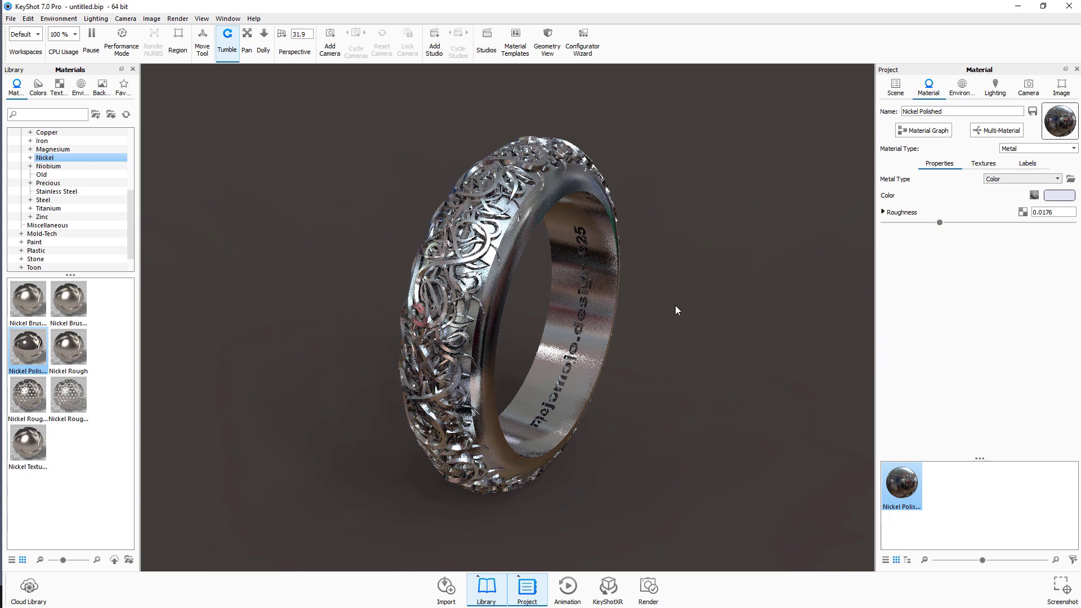
Try other hues for the occlusion texture's unoccluded colour and accept a pale peach, RGB 241, 224, 206
{"action": "left_click", "coordinate": [1034, 195]}
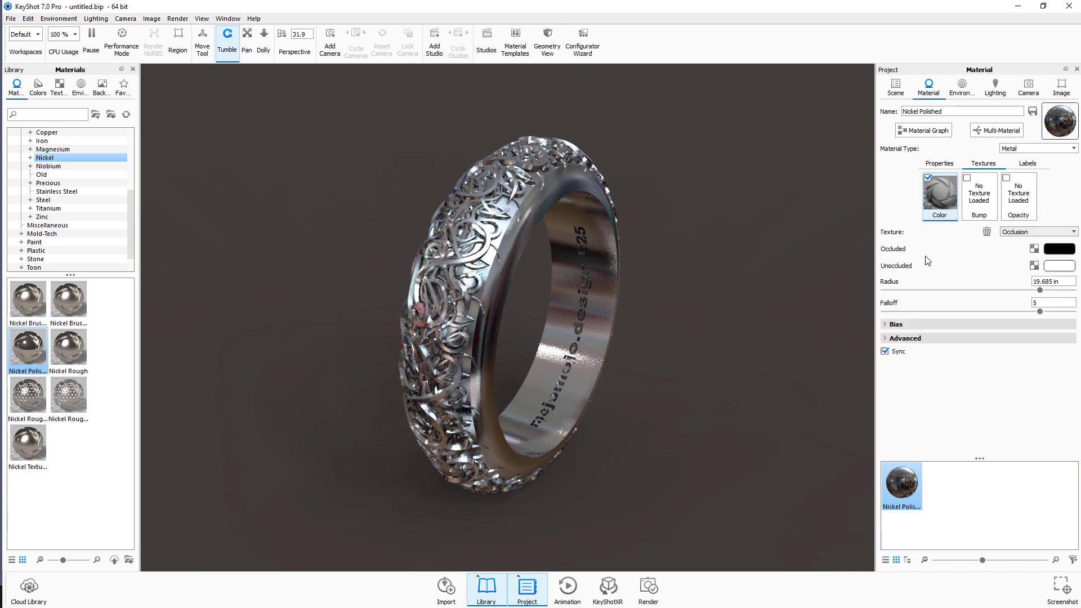
{"action": "left_click", "coordinate": [1051, 267]}
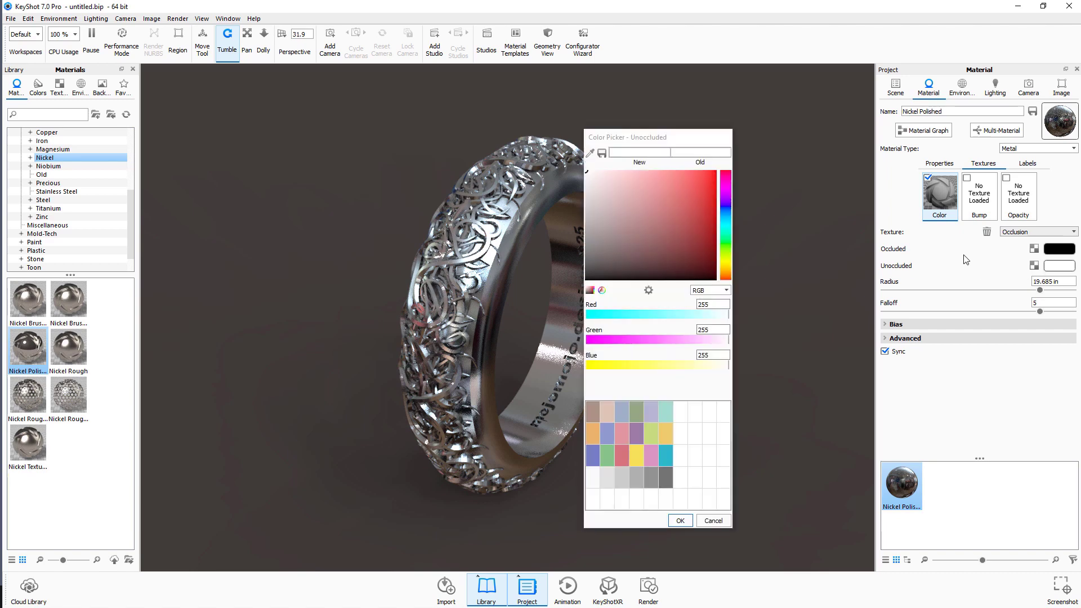
{"action": "left_click", "coordinate": [654, 233]}
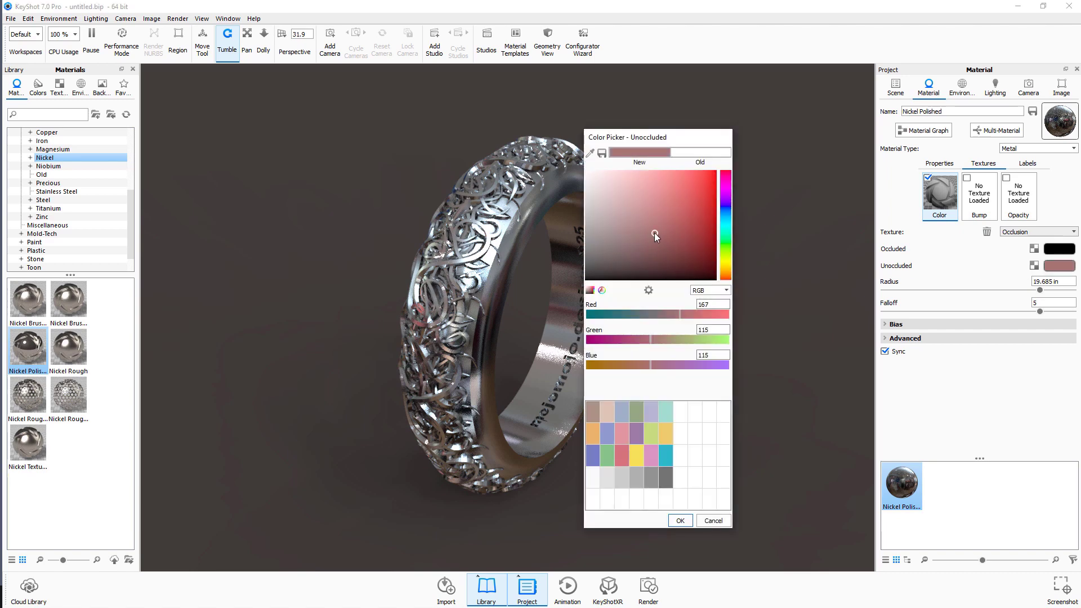
{"action": "left_click", "coordinate": [724, 257]}
{"action": "left_click", "coordinate": [615, 179]}
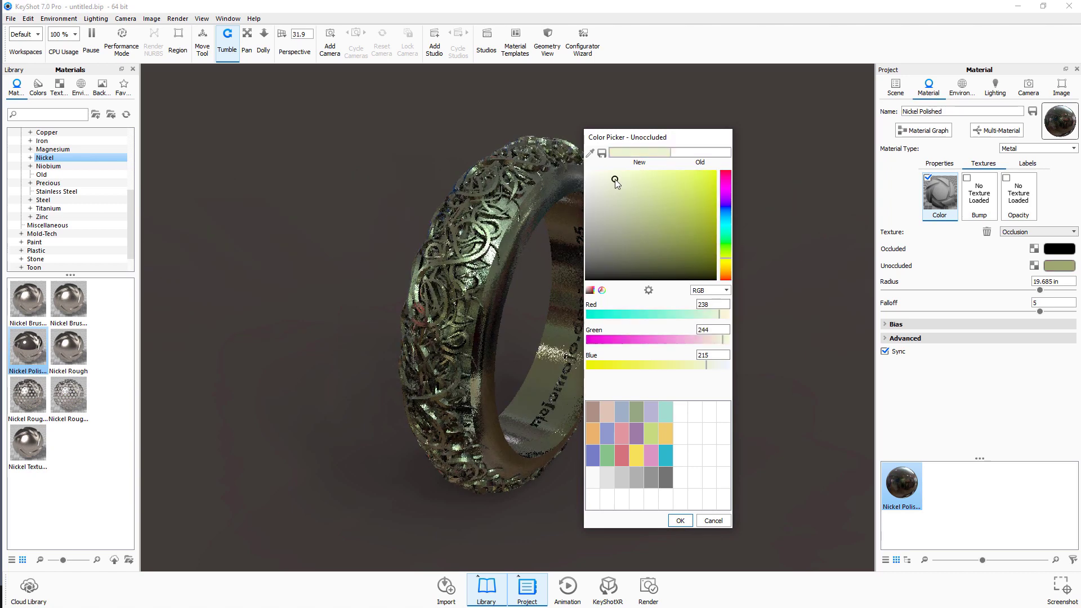
{"action": "left_click", "coordinate": [725, 276]}
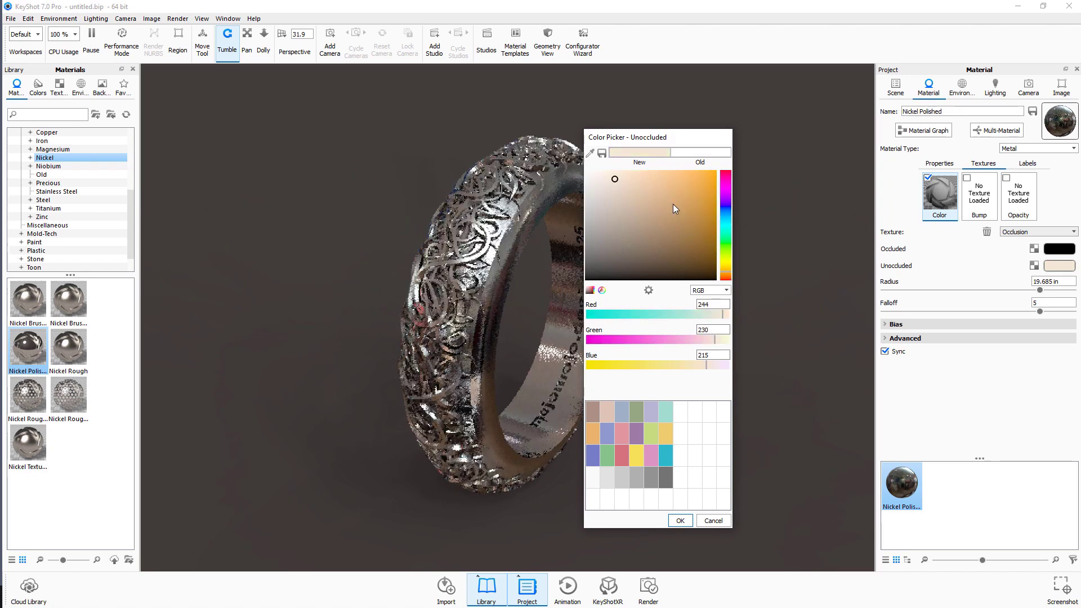
{"action": "left_click", "coordinate": [620, 181]}
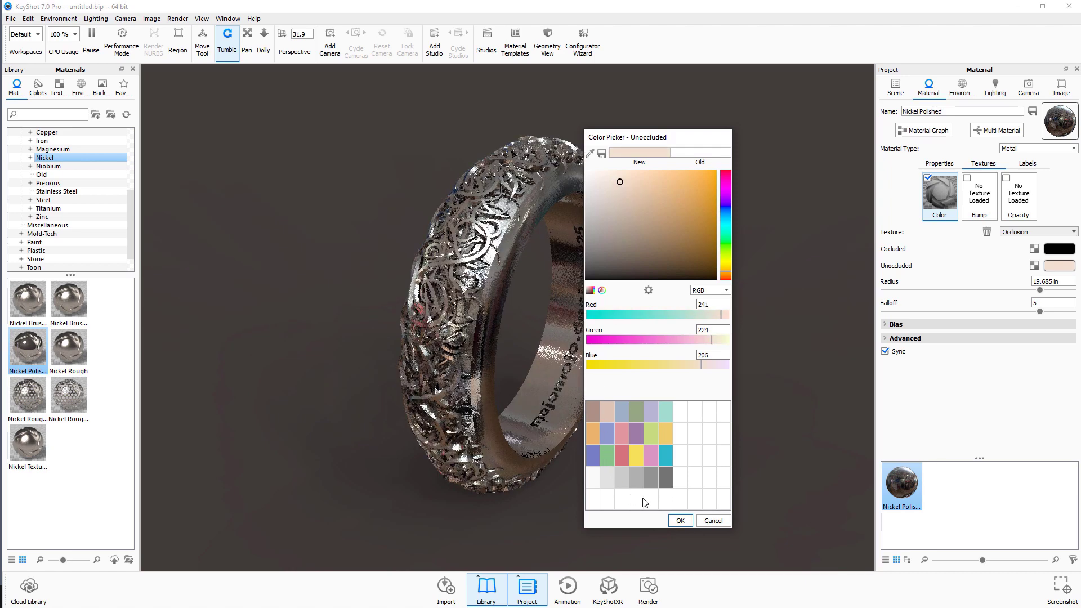
{"action": "left_click", "coordinate": [682, 521]}
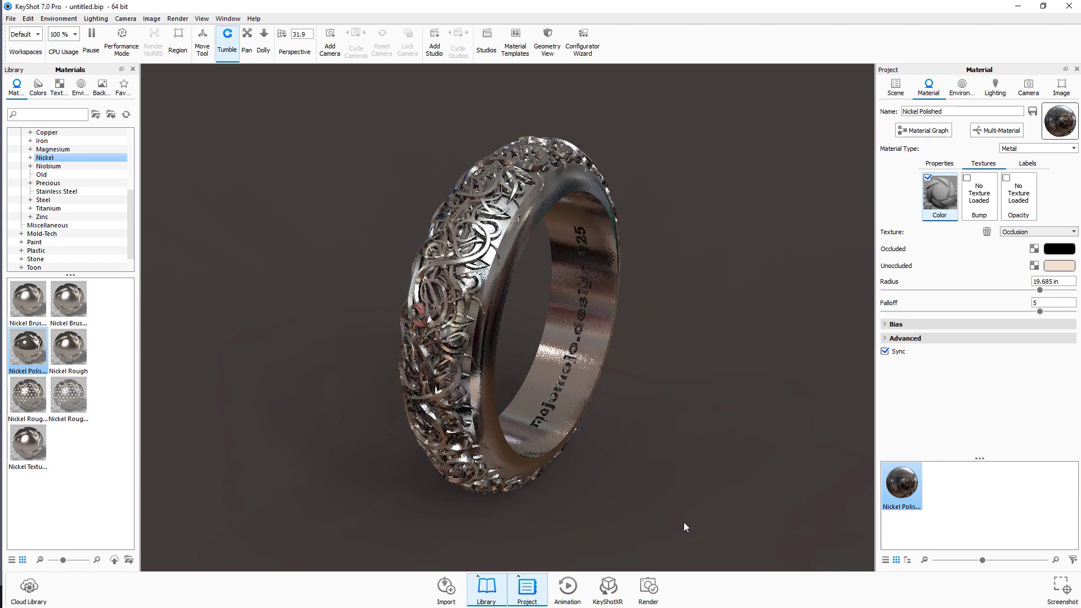
Tilt the ring view slightly and set up a still image render at the 1920 x 1329 preset resolution
{"action": "left_click_drag", "start_coordinate": [700, 311], "coordinate": [700, 327]}
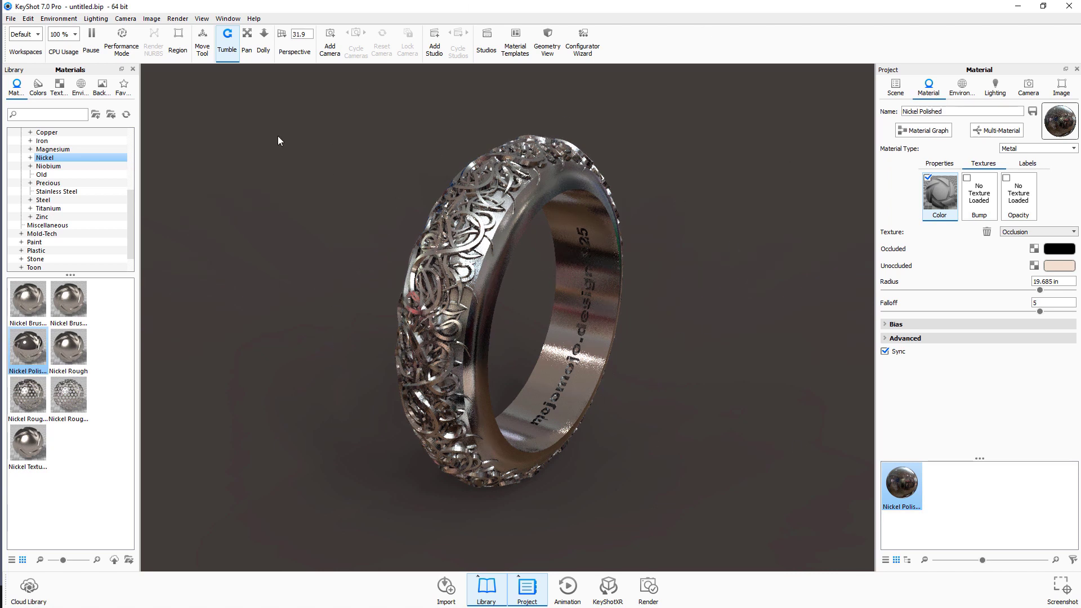
{"action": "left_click", "coordinate": [178, 20]}
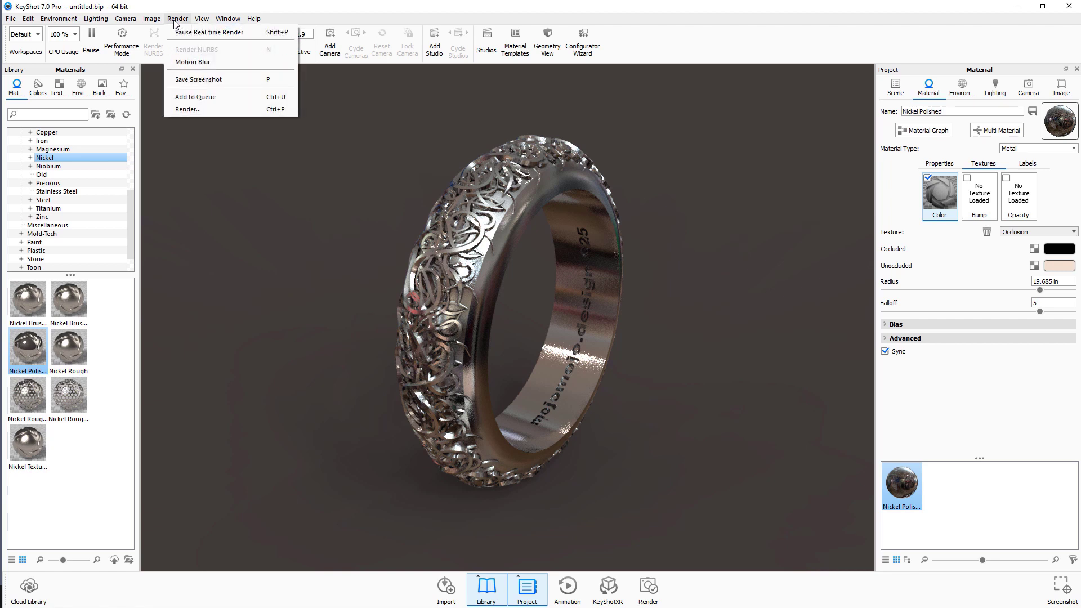
{"action": "left_click", "coordinate": [183, 110]}
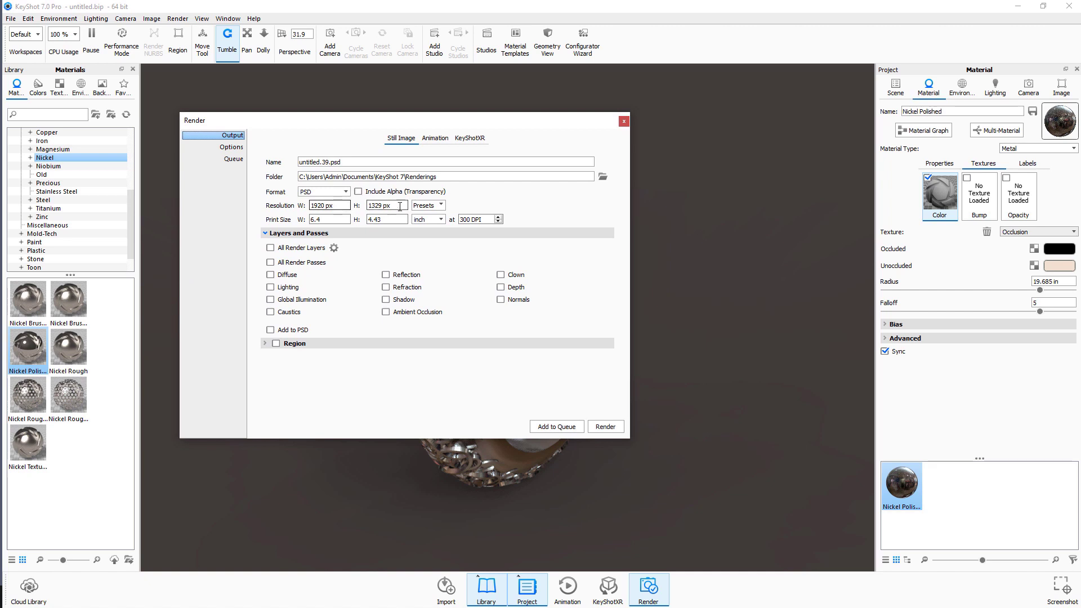
{"action": "left_click", "coordinate": [439, 206]}
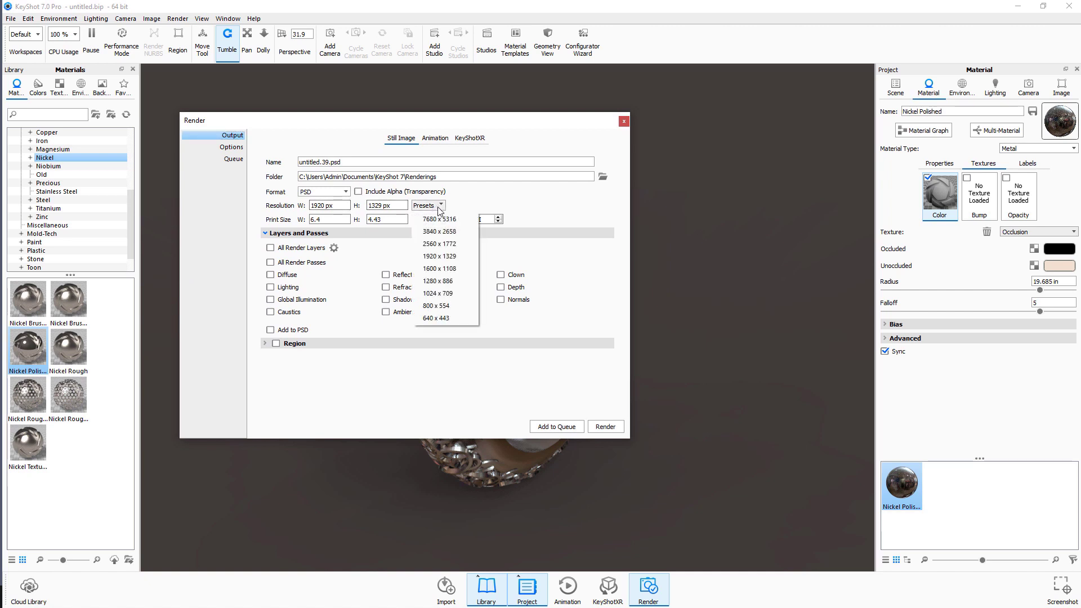
{"action": "left_click", "coordinate": [432, 259]}
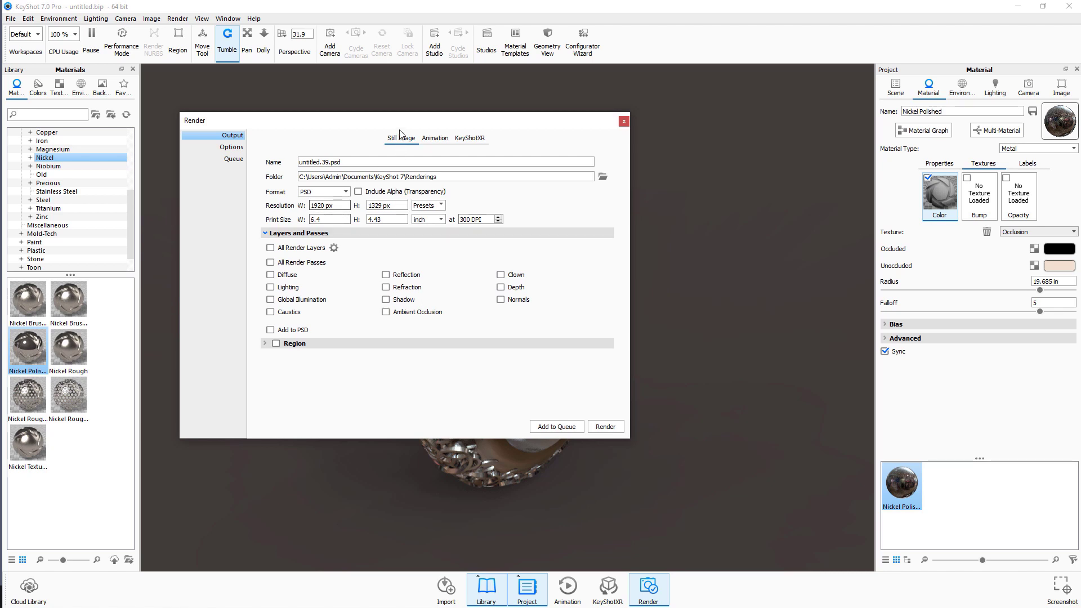
Set the render's output folder to the Desktop and check the available file formats, keeping PSD
{"action": "left_click_drag", "start_coordinate": [125, 119], "coordinate": [403, 112]}
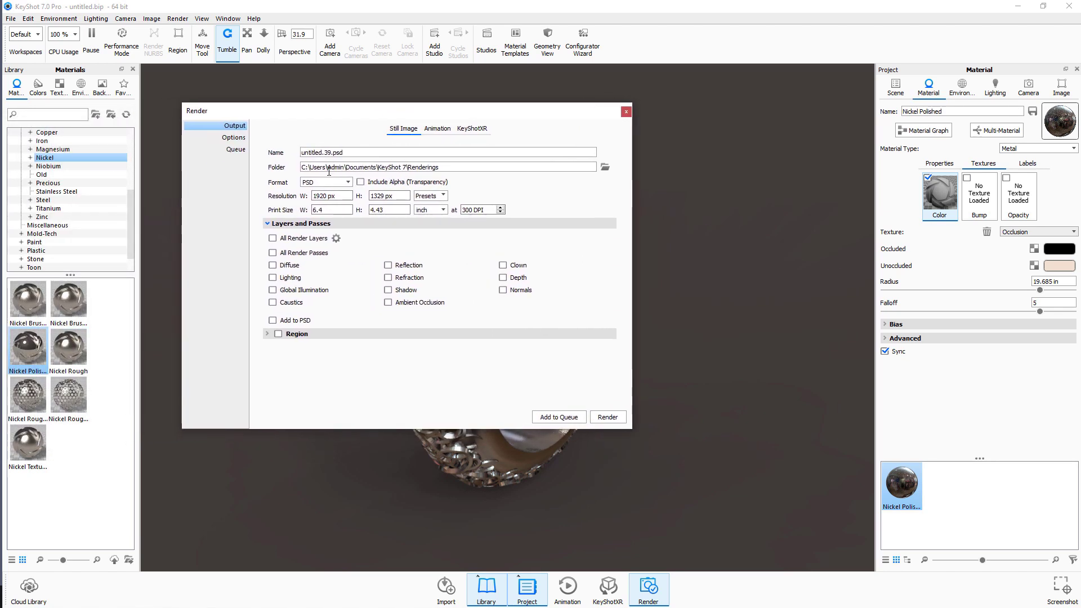
{"action": "left_click", "coordinate": [605, 167]}
{"action": "left_click", "coordinate": [224, 180]}
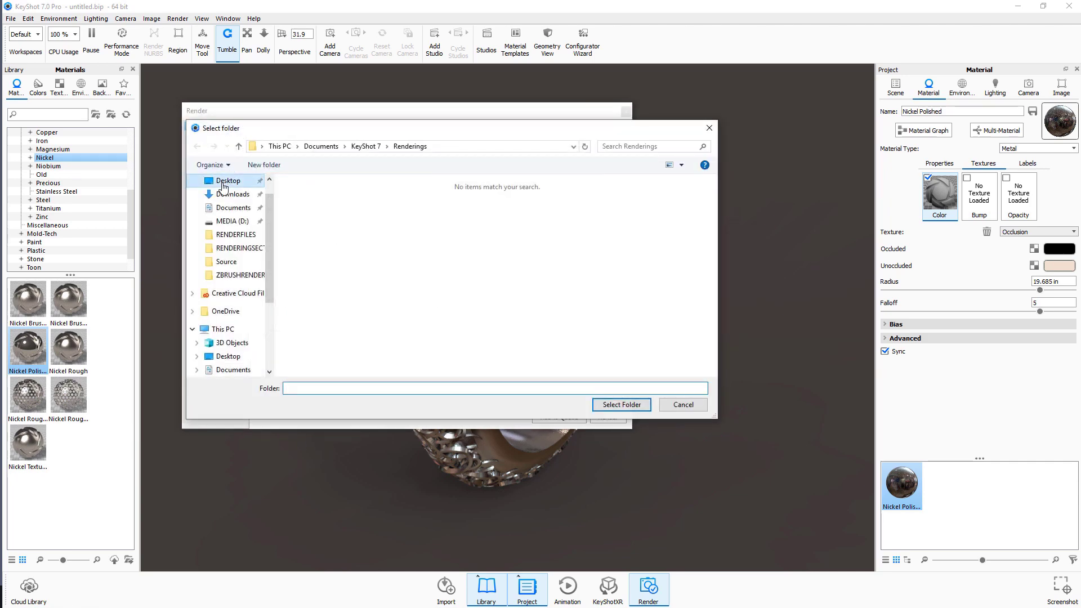
{"action": "left_click", "coordinate": [621, 405]}
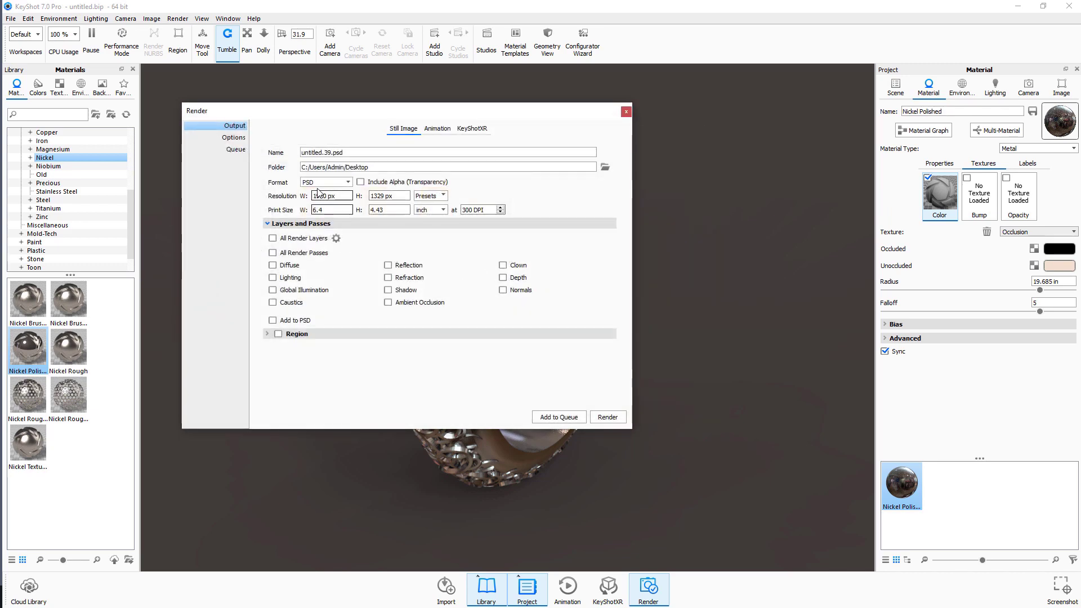
{"action": "left_click", "coordinate": [350, 183]}
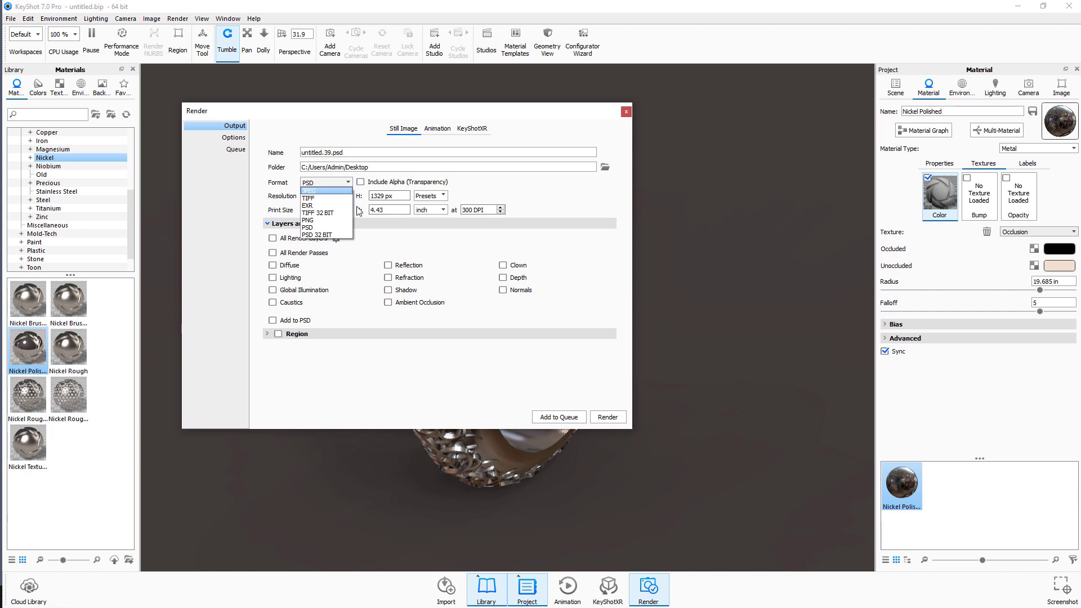
{"action": "left_click", "coordinate": [422, 243]}
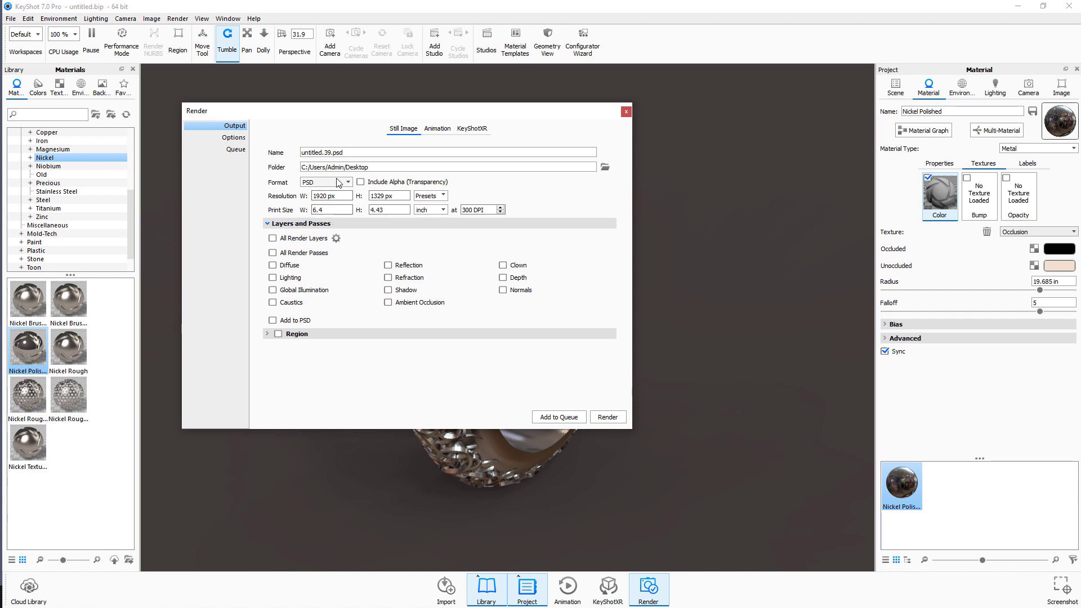
Enable All Render Passes and Add to PSD for the output, and switch All Render Layers on and back off
{"action": "left_click", "coordinate": [273, 238]}
{"action": "left_click", "coordinate": [273, 253]}
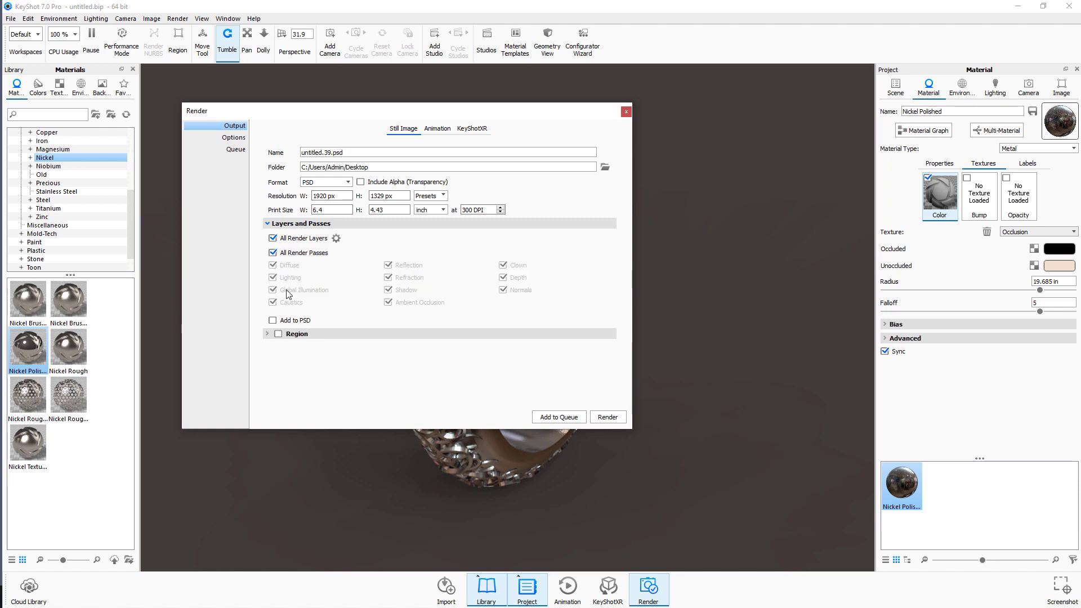
{"action": "left_click", "coordinate": [272, 319]}
{"action": "left_click", "coordinate": [273, 239]}
Compare the render quality settings for Maximum Samples, Maximum Time and Custom Control
{"action": "left_click", "coordinate": [235, 141]}
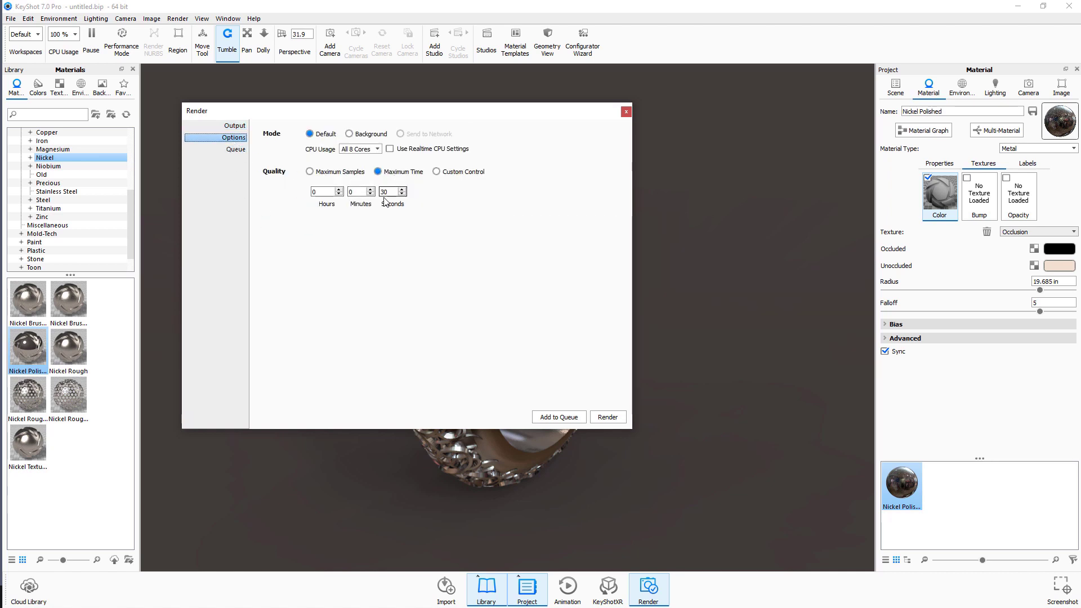
{"action": "left_click", "coordinate": [311, 172]}
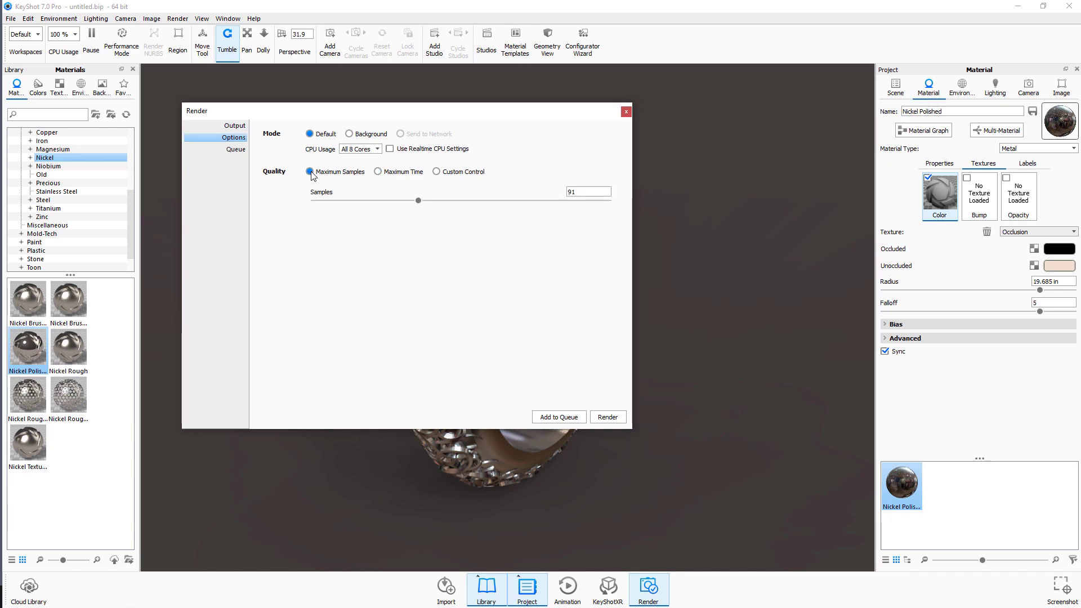
{"action": "left_click", "coordinate": [378, 172]}
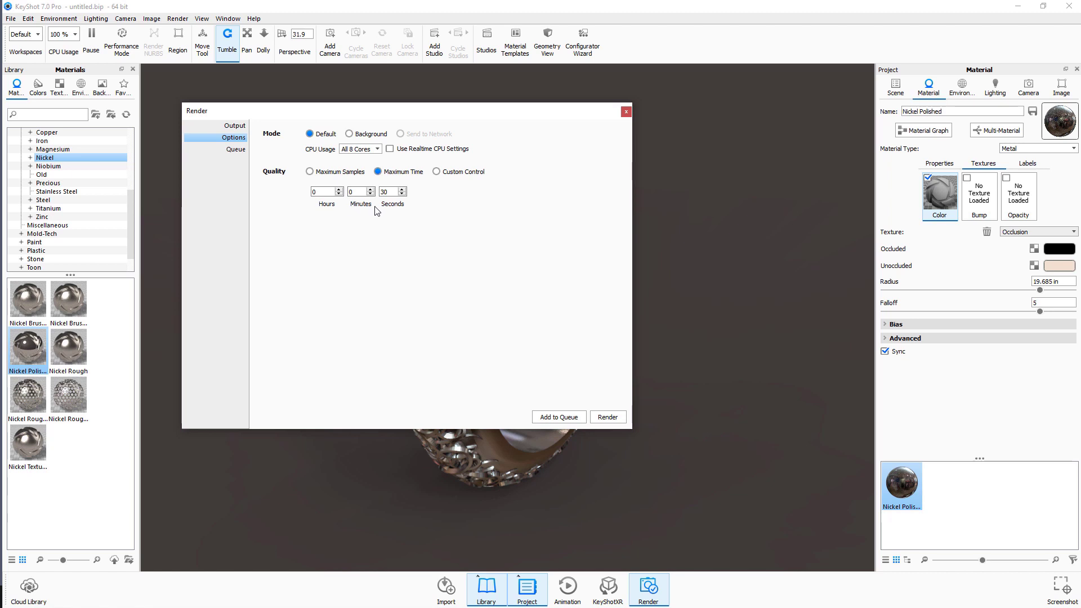
{"action": "left_click", "coordinate": [437, 172]}
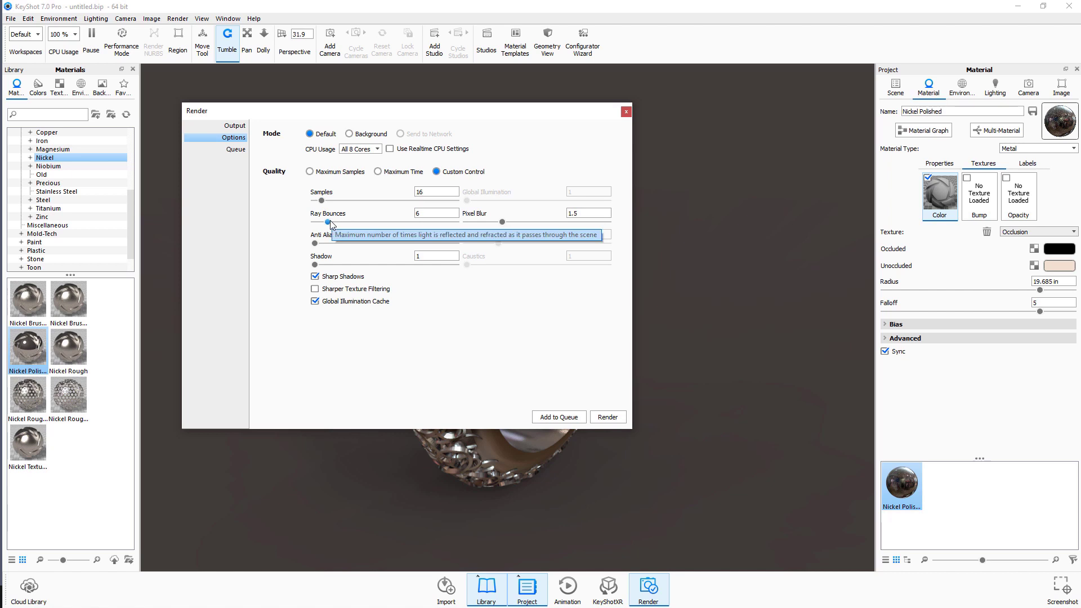
{"action": "left_click", "coordinate": [378, 172]}
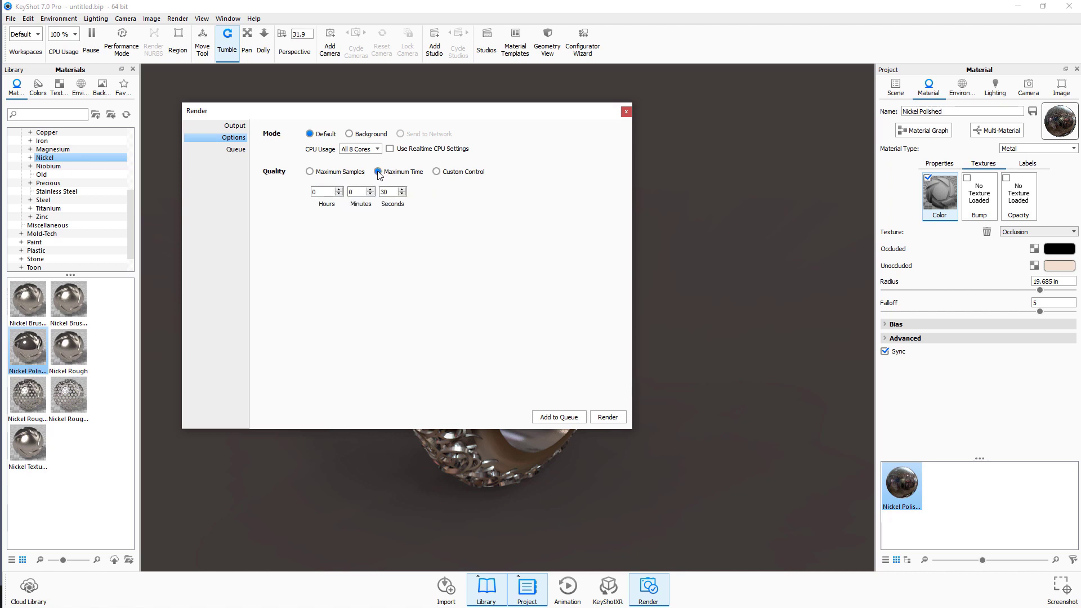
Set the render's maximum time to 1 hour 30 minutes, try a higher sample count, and keep Maximum Time as the quality mode
{"action": "double_click", "coordinate": [324, 192]}
{"action": "type", "text": "1"}
{"action": "double_click", "coordinate": [355, 192]}
{"action": "left_click", "coordinate": [310, 173]}
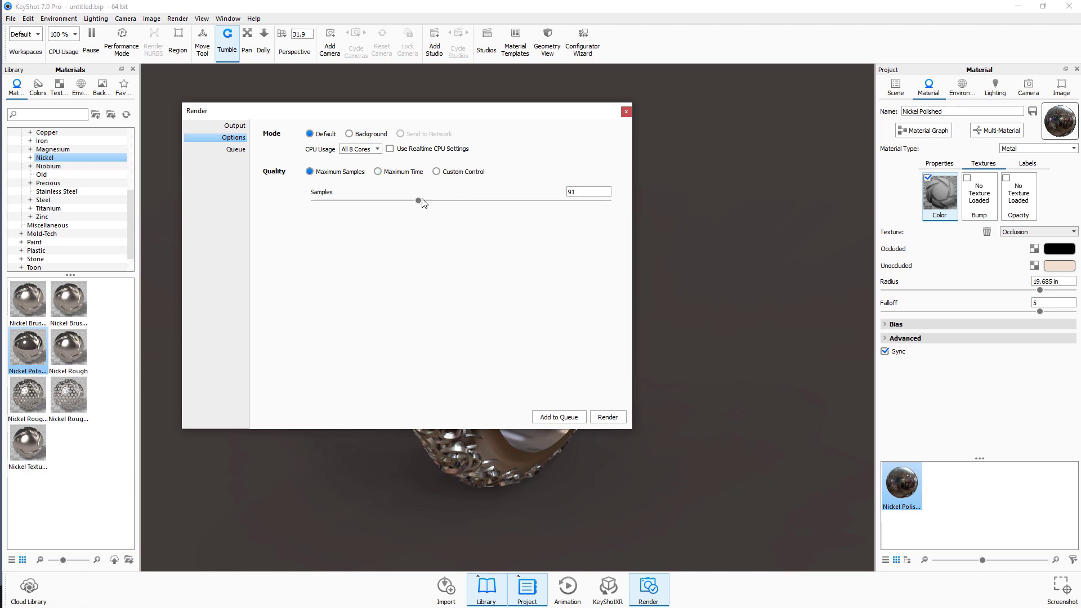
{"action": "left_click_drag", "start_coordinate": [421, 200], "coordinate": [465, 203]}
{"action": "left_click", "coordinate": [378, 172]}
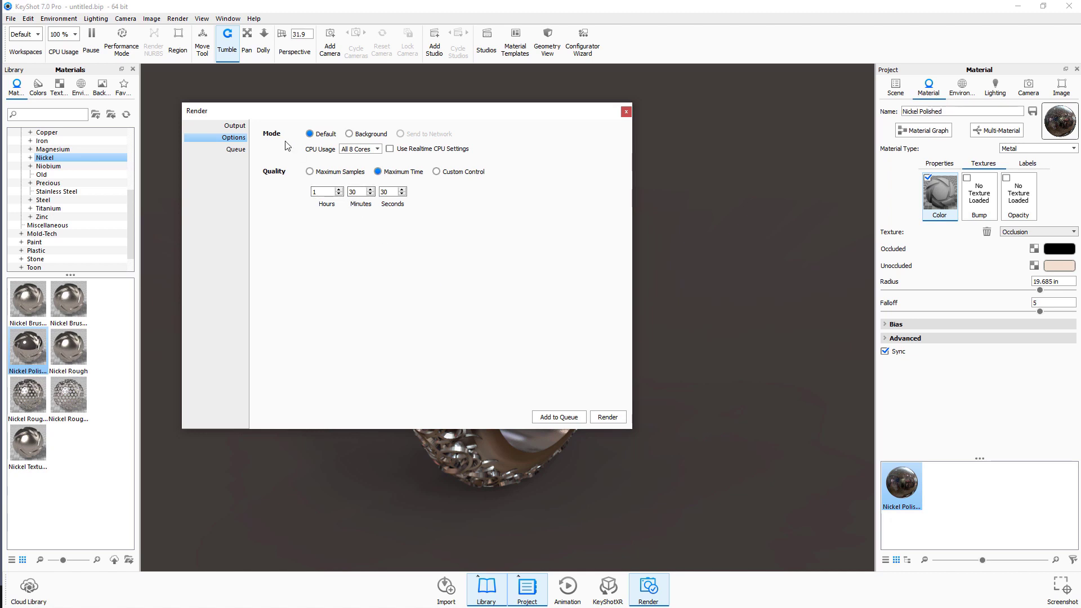
Start rendering the still image of the ring and move the output window out of the way
{"action": "left_click", "coordinate": [606, 417]}
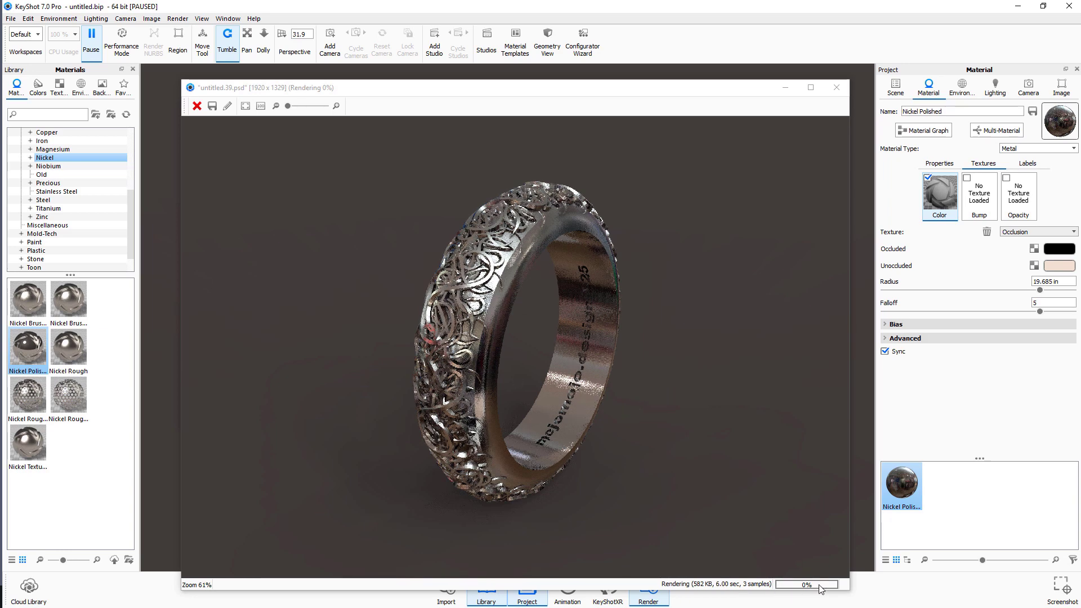
{"action": "left_click_drag", "start_coordinate": [449, 89], "coordinate": [224, 96]}
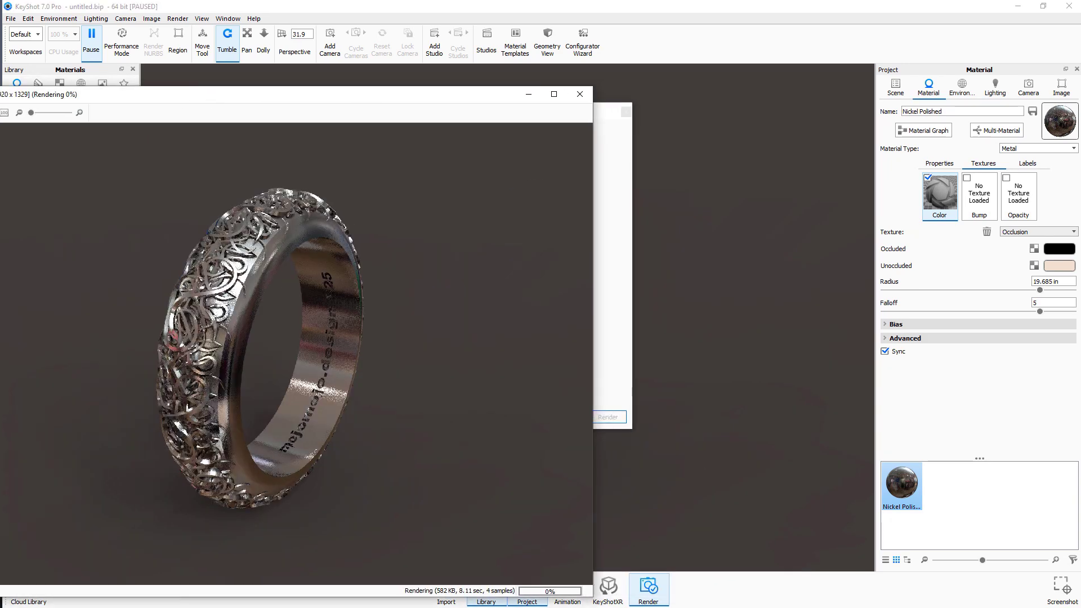
{"action": "left_click", "coordinate": [648, 588]}
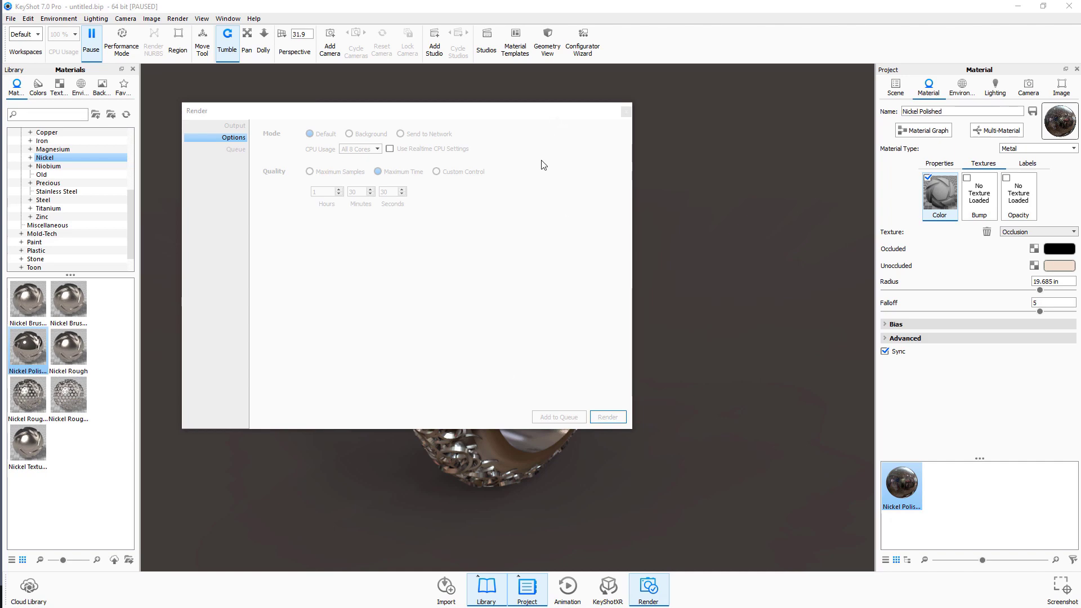